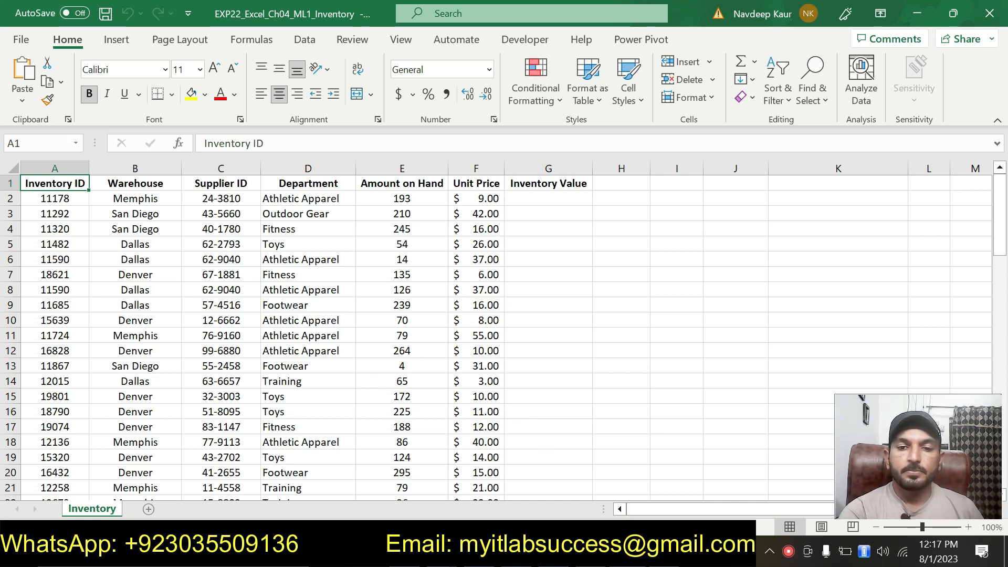
Step: Switch to the instructions document and read through the project description and the list of steps
key(alt+Tab)
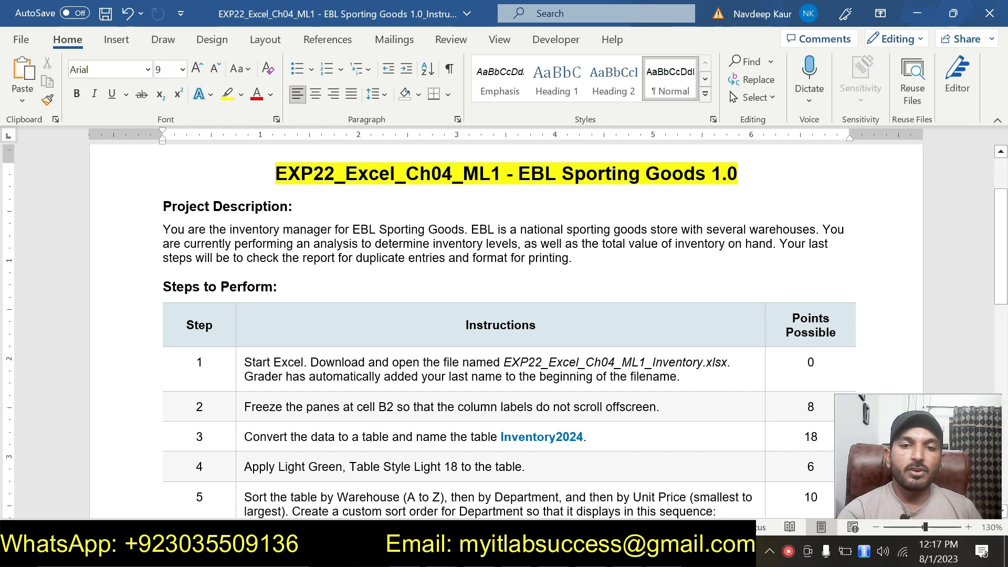
drag(578, 257, 166, 206)
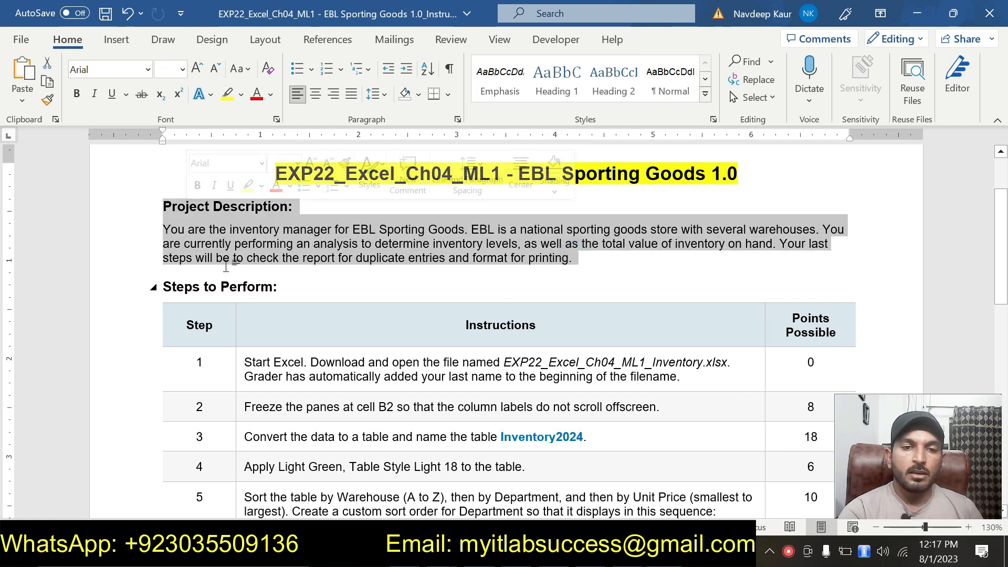
click(218, 249)
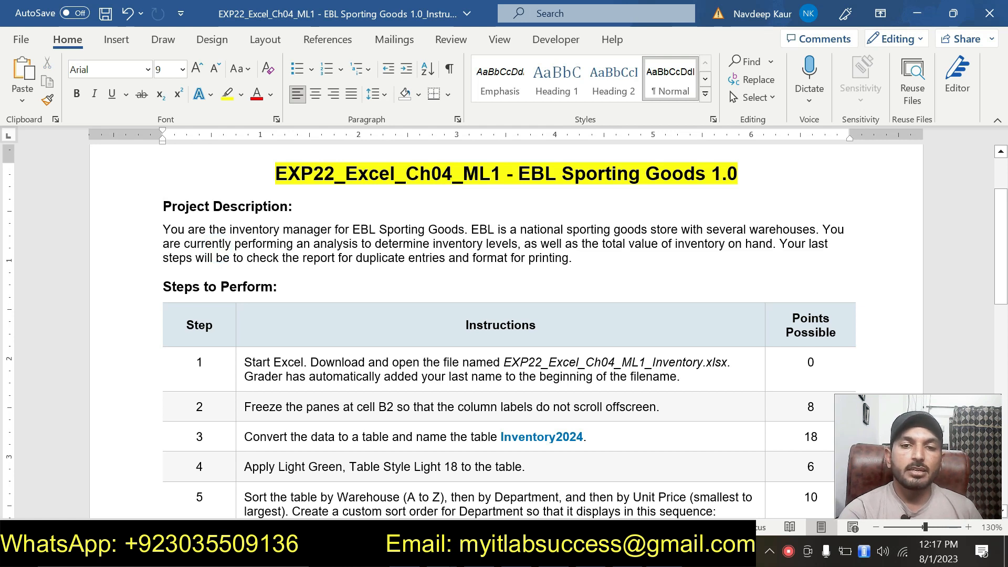
scroll(504, 331, down, 10)
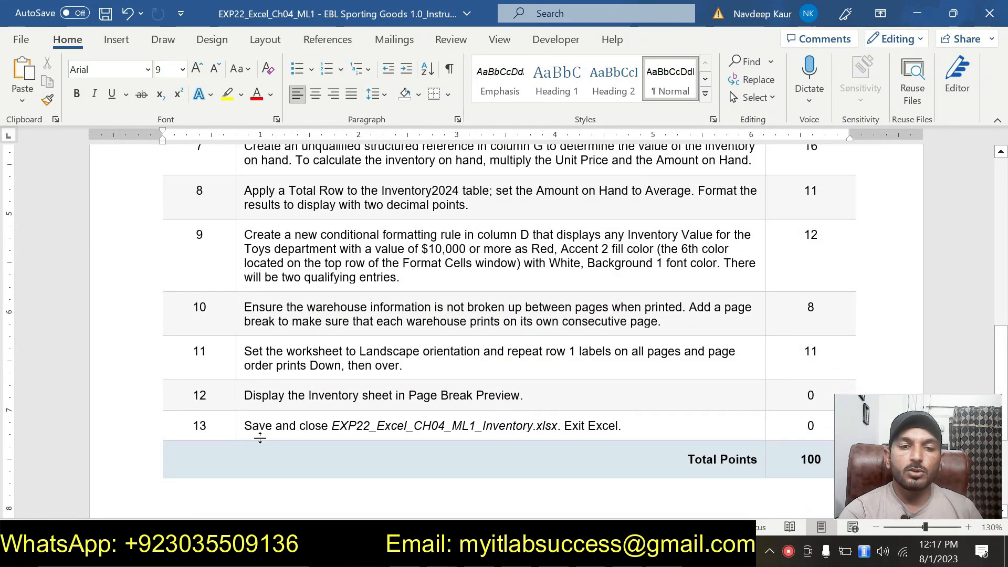
double_click(182, 426)
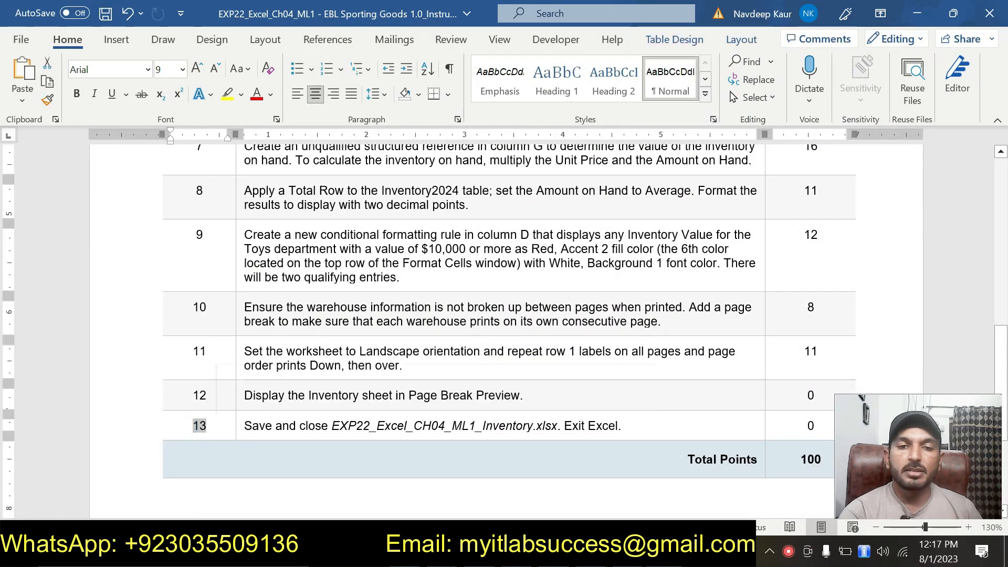
scroll(182, 427, up, 5)
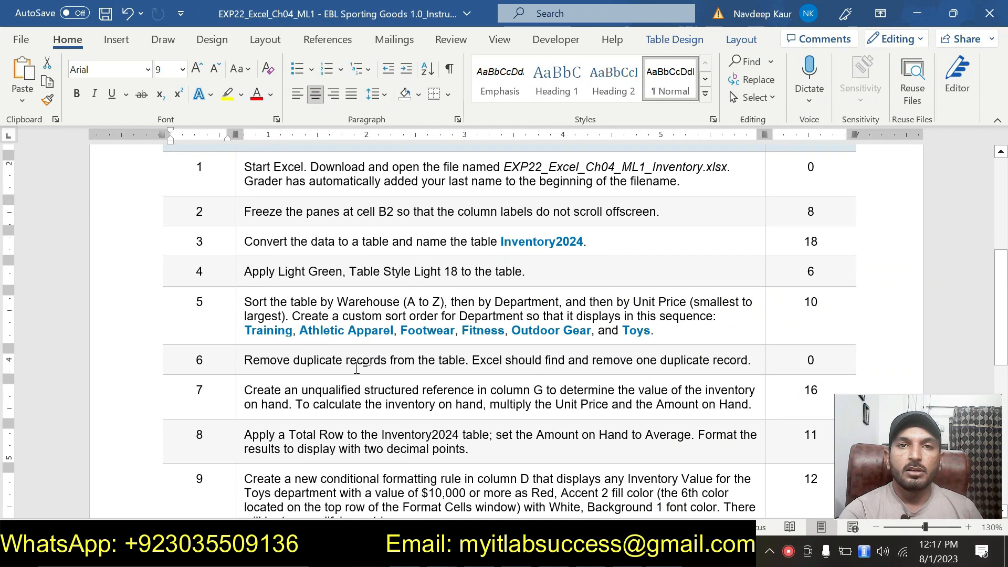
scroll(356, 379, up, 4)
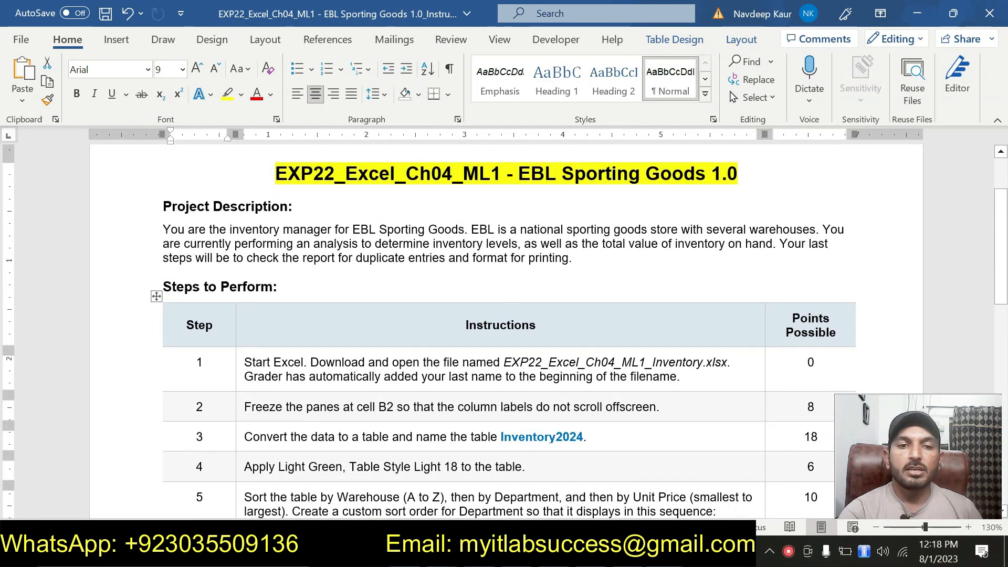
drag(577, 258, 162, 230)
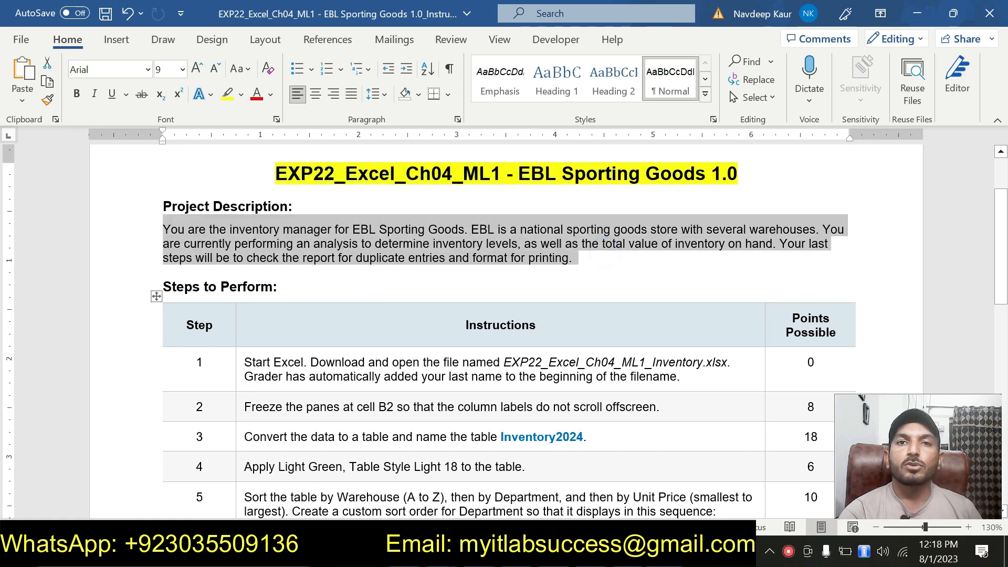
click(467, 271)
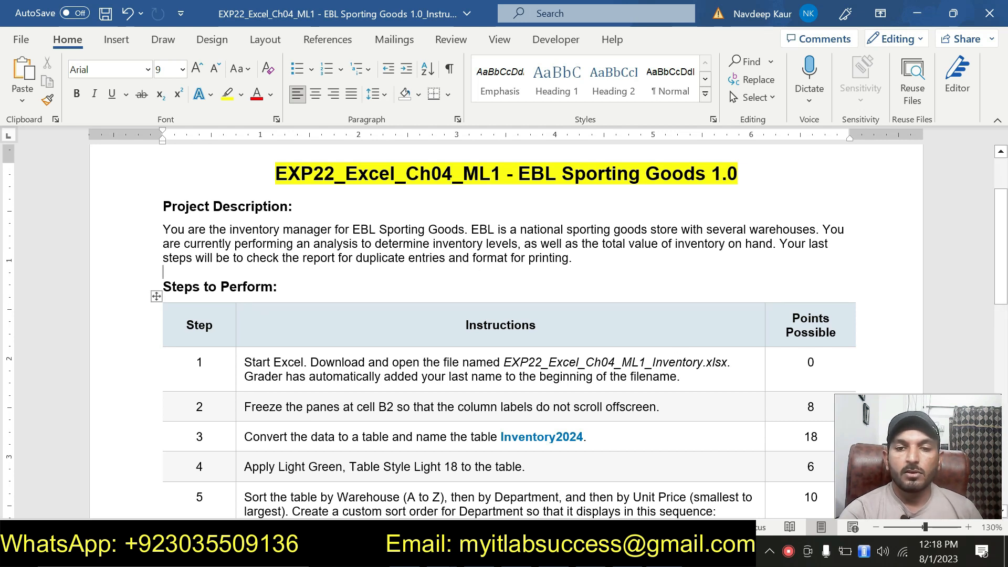
Step: Highlight the step 1 instruction text in yellow
drag(681, 376, 245, 362)
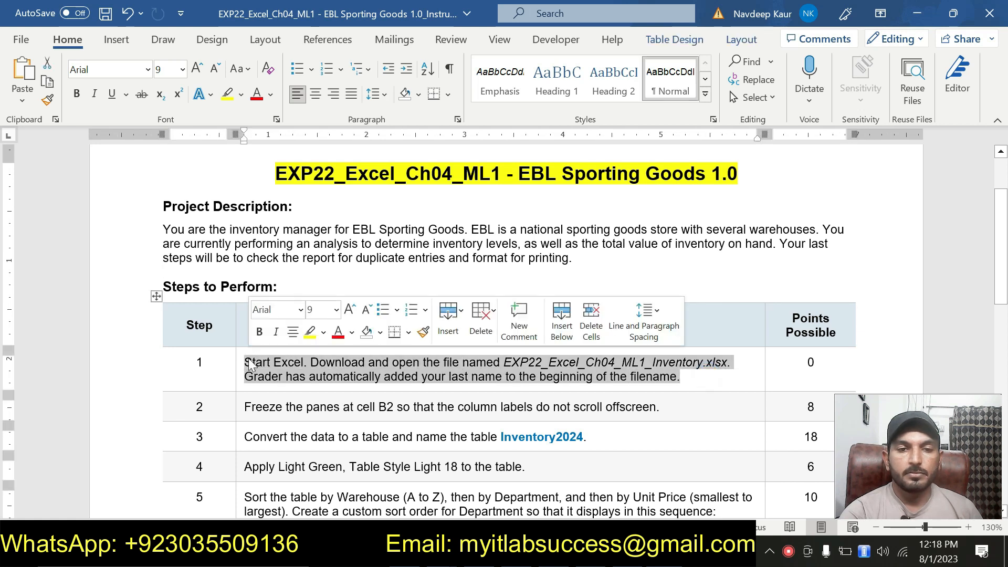
click(310, 331)
click(358, 380)
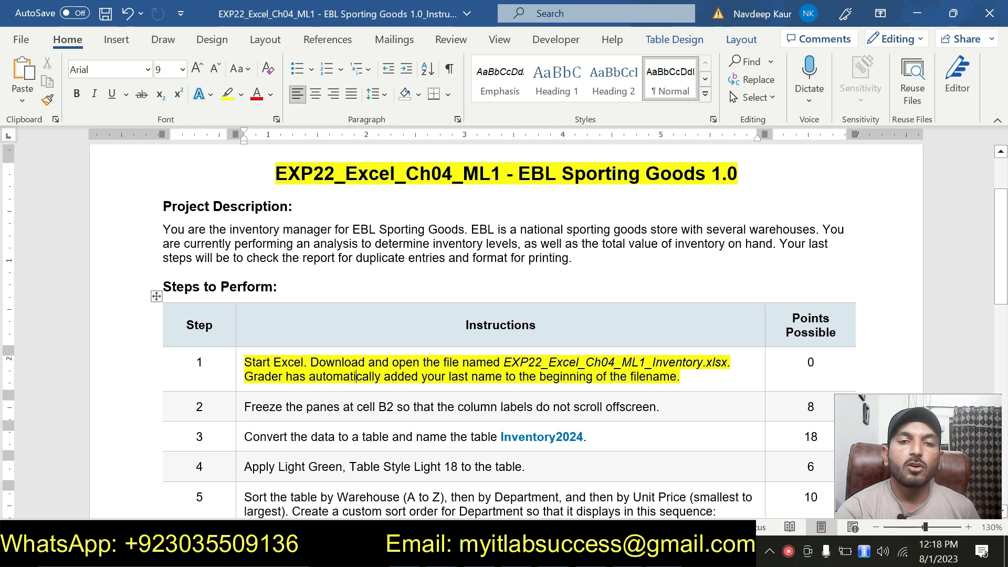
Step: Switch to the inventory workbook, scroll through its data, and return to the instructions
click(488, 552)
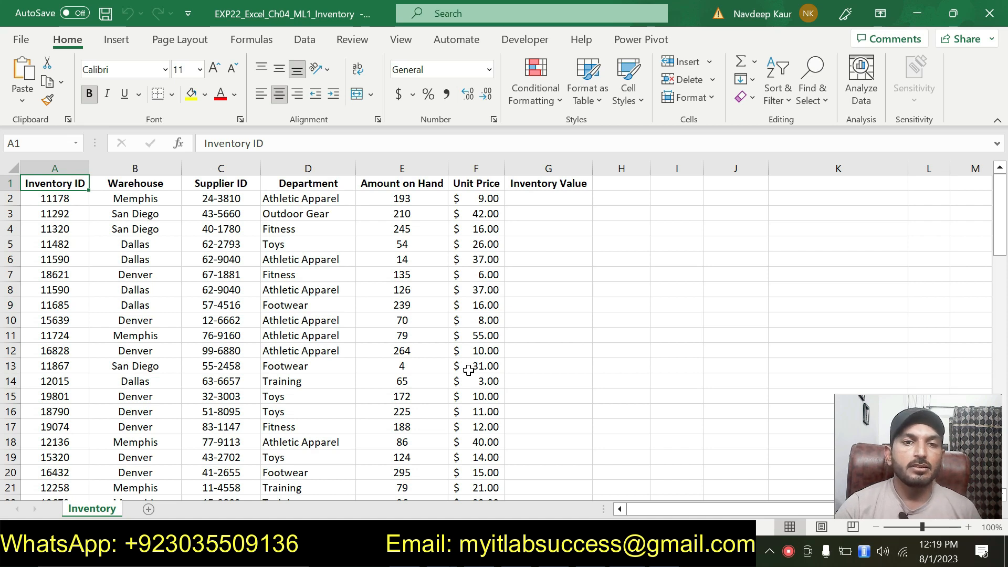
scroll(410, 237, down, 2)
scroll(407, 241, up, 2)
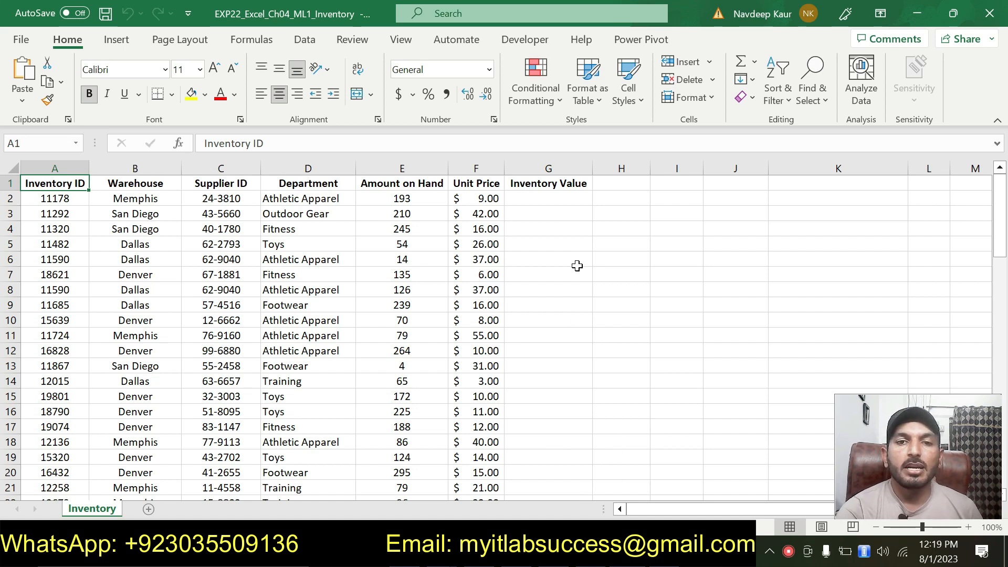
scroll(510, 305, down, 6)
scroll(511, 305, up, 6)
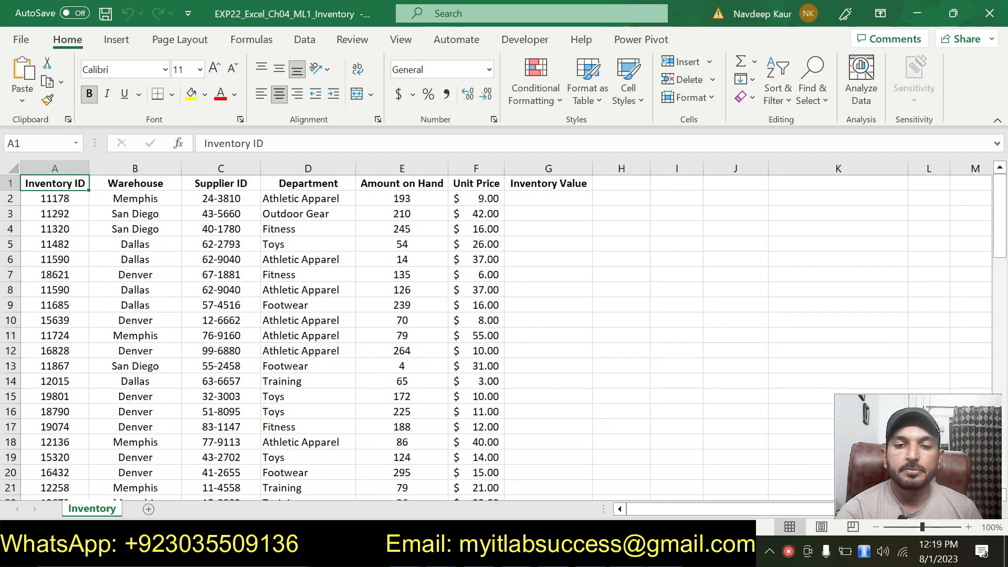
click(656, 552)
Step: Remove the yellow highlight from the step 1 instruction text
drag(685, 377, 245, 364)
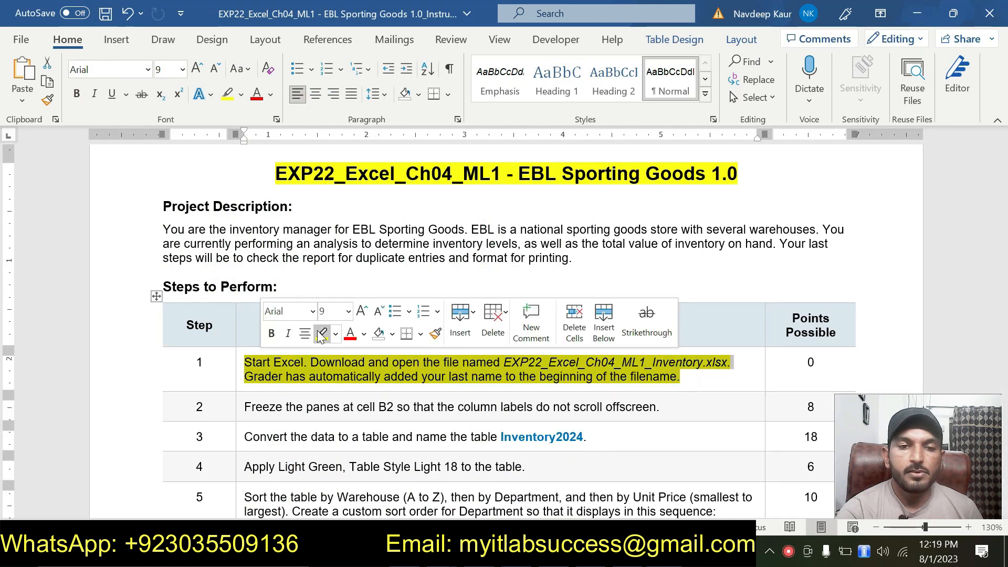
click(320, 334)
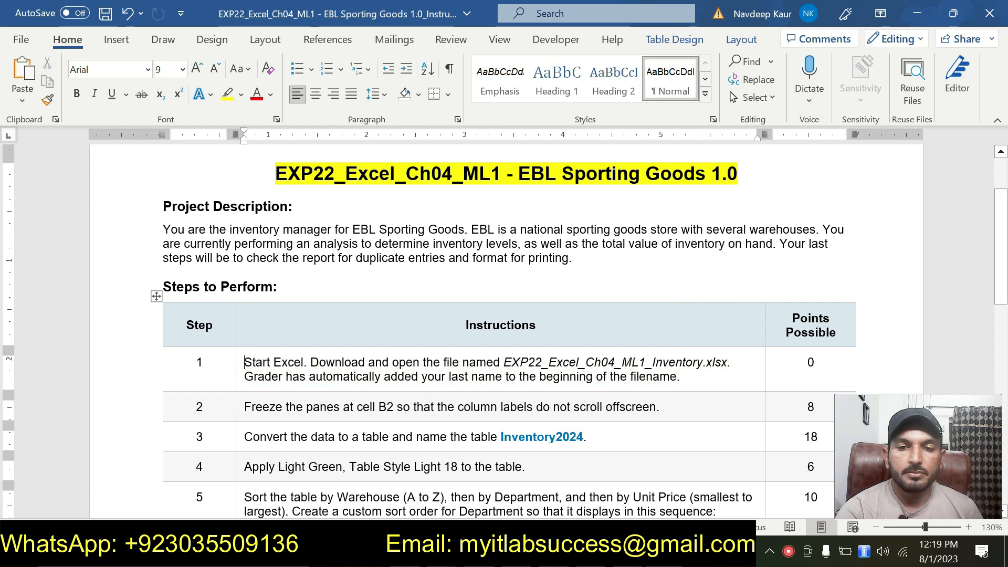
Step: Highlight the step 2 instruction text in yellow
triple_click(660, 407)
click(305, 383)
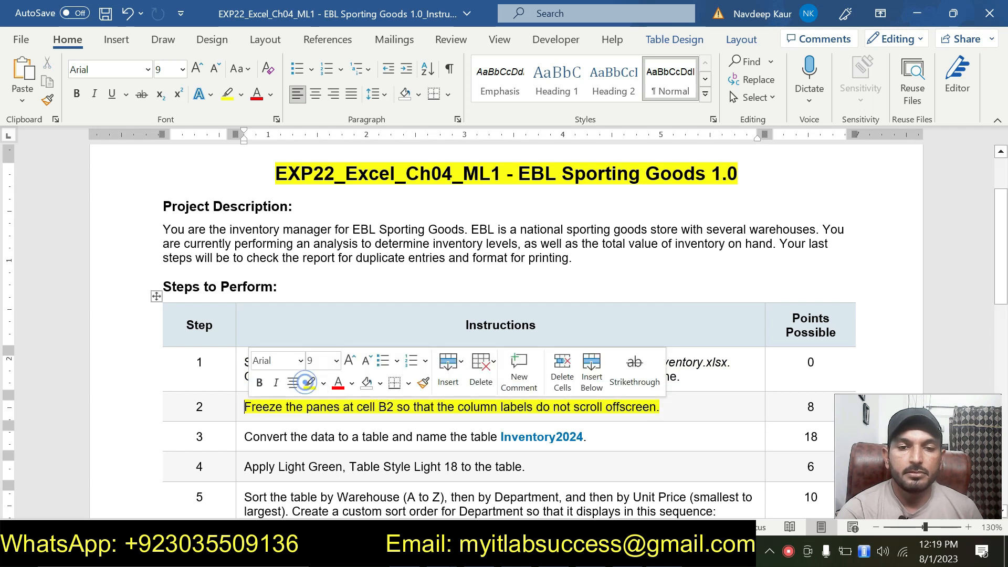
click(513, 440)
click(685, 403)
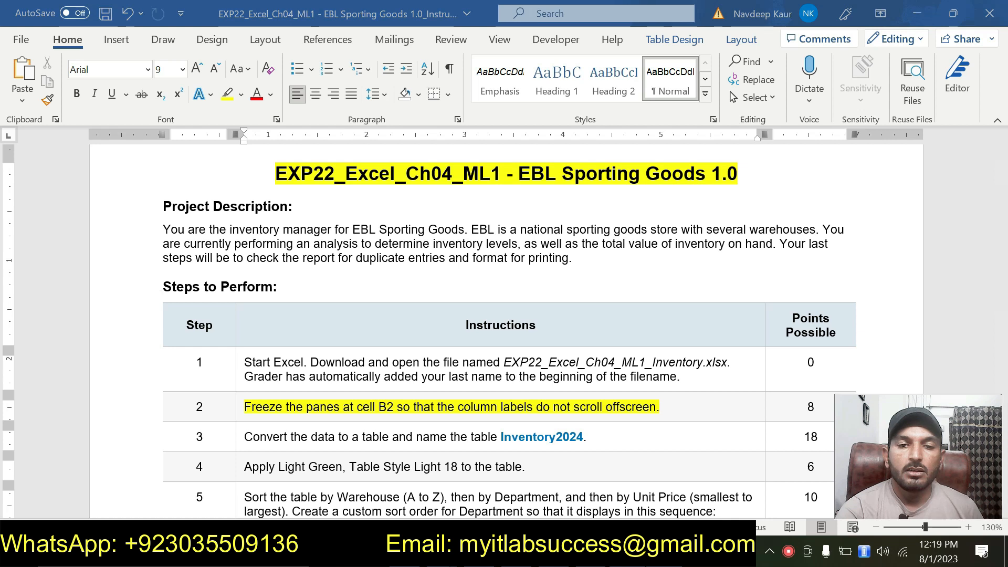
Step: Switch to the workbook and examine the column labels in row 1 and the data below them
key(alt+Tab)
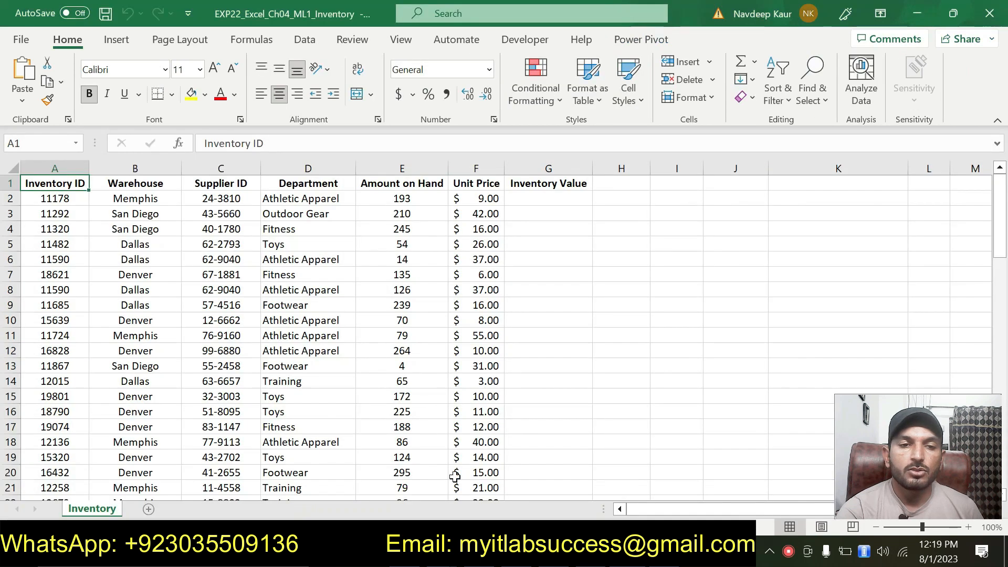
click(126, 199)
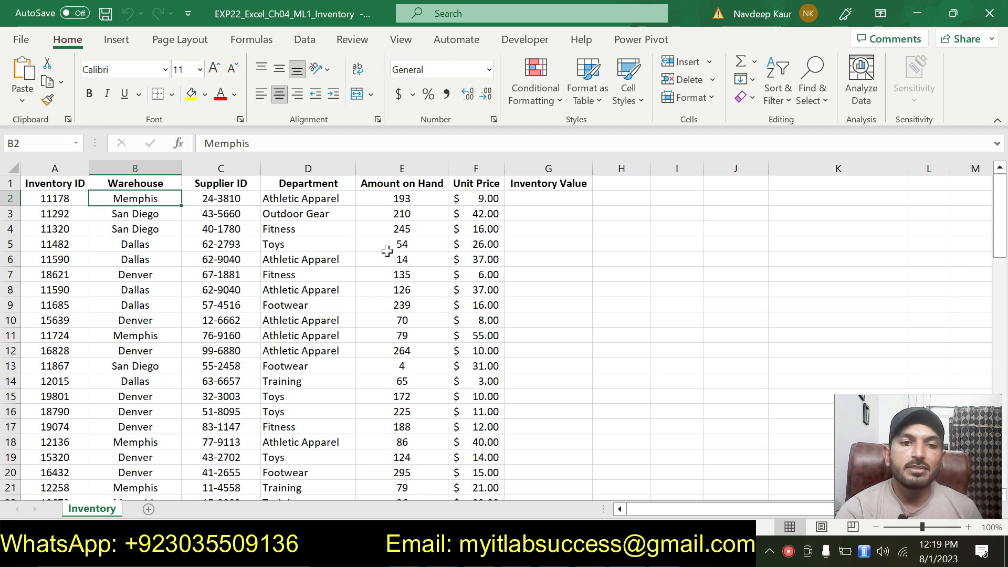
click(60, 185)
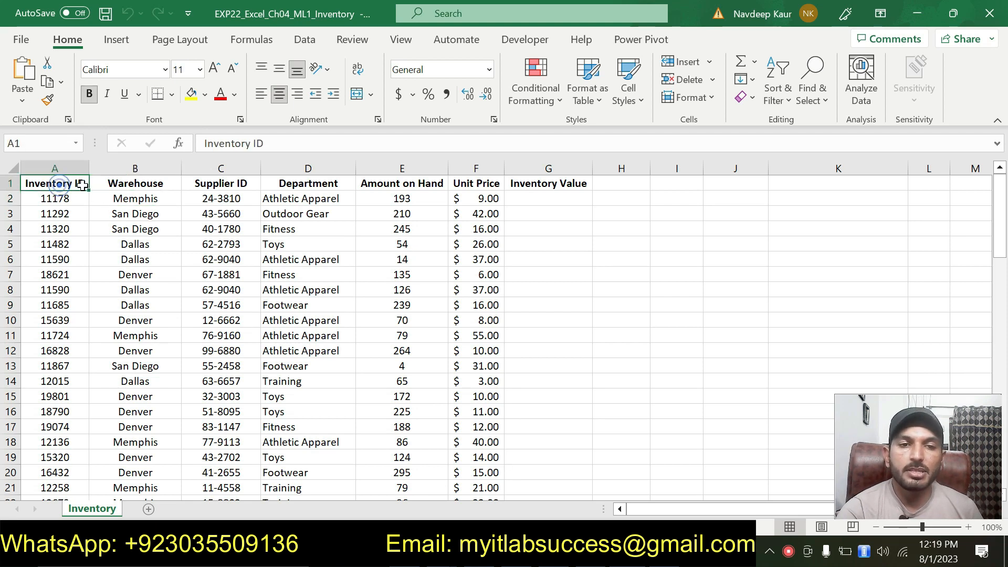
click(129, 185)
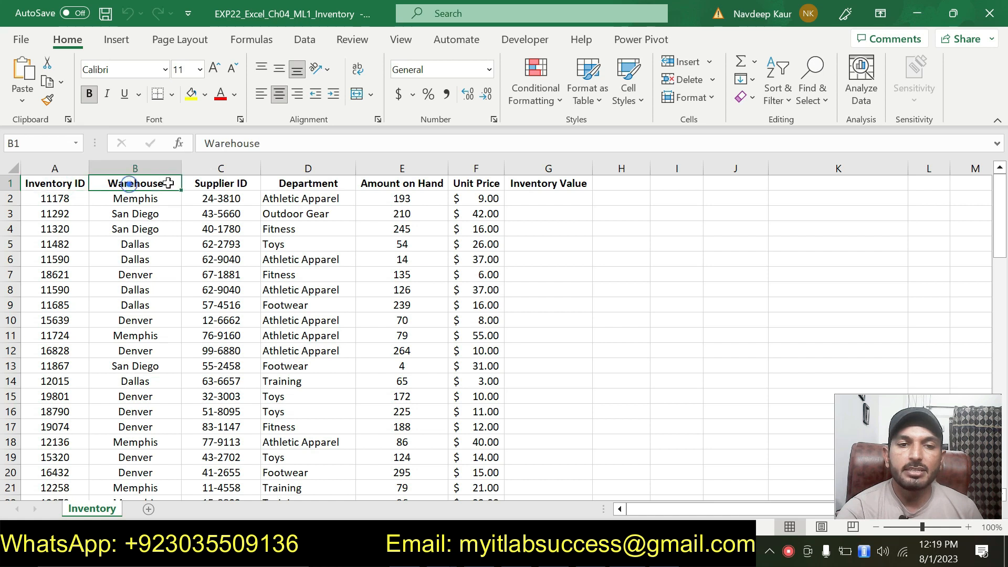
click(59, 185)
drag(59, 185, 552, 185)
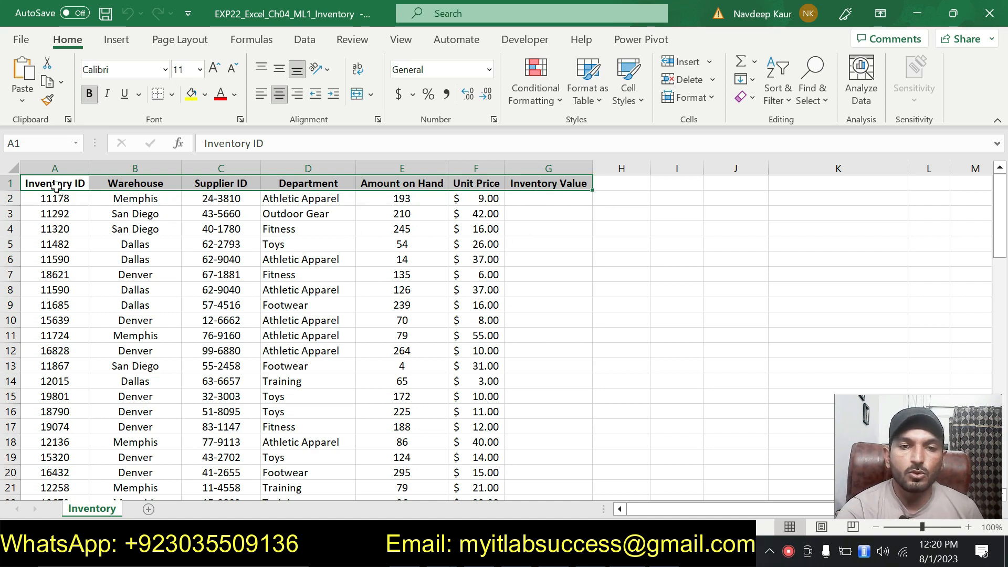
scroll(476, 281, down, 15)
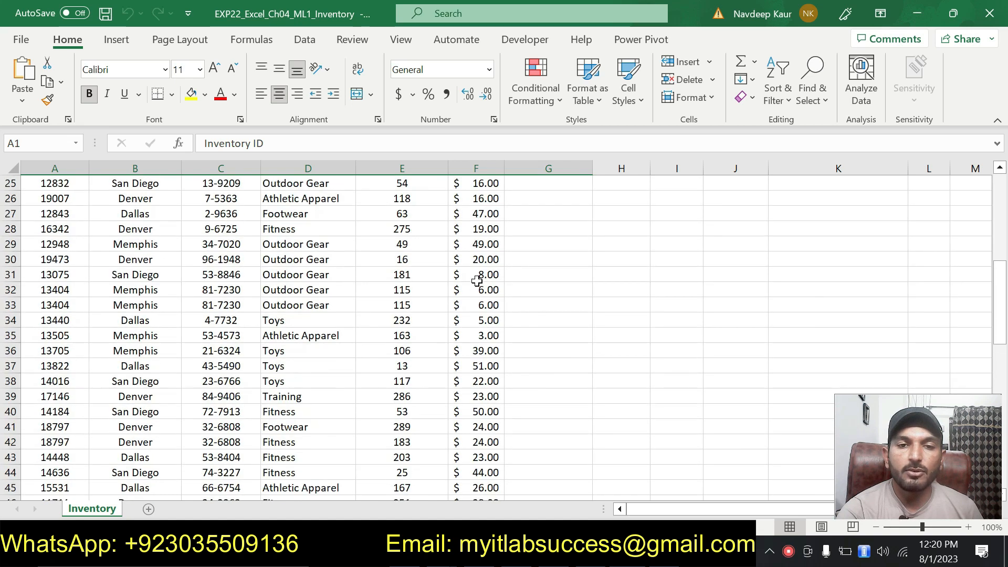
scroll(477, 281, up, 15)
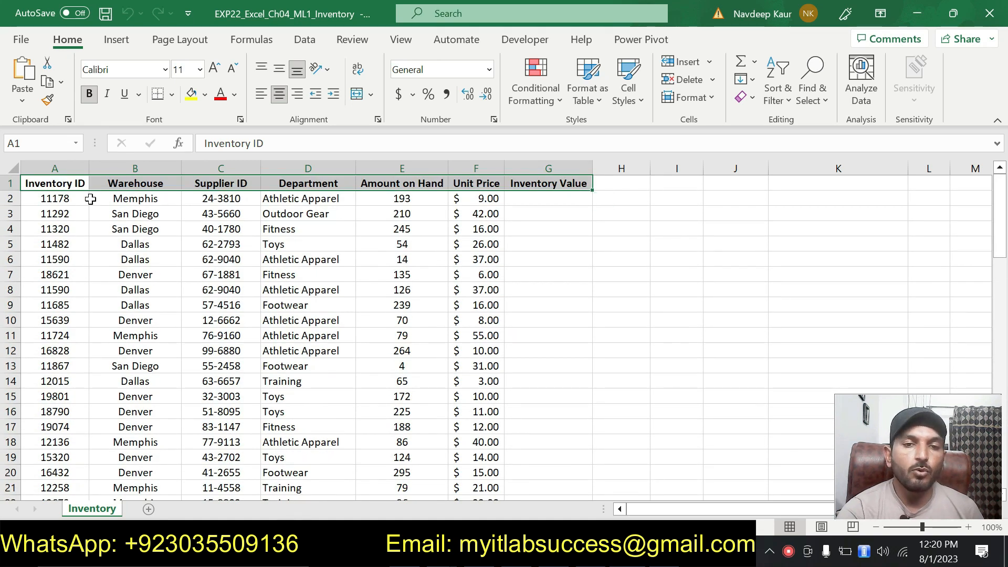
Step: Freeze the panes at cell B2
click(132, 200)
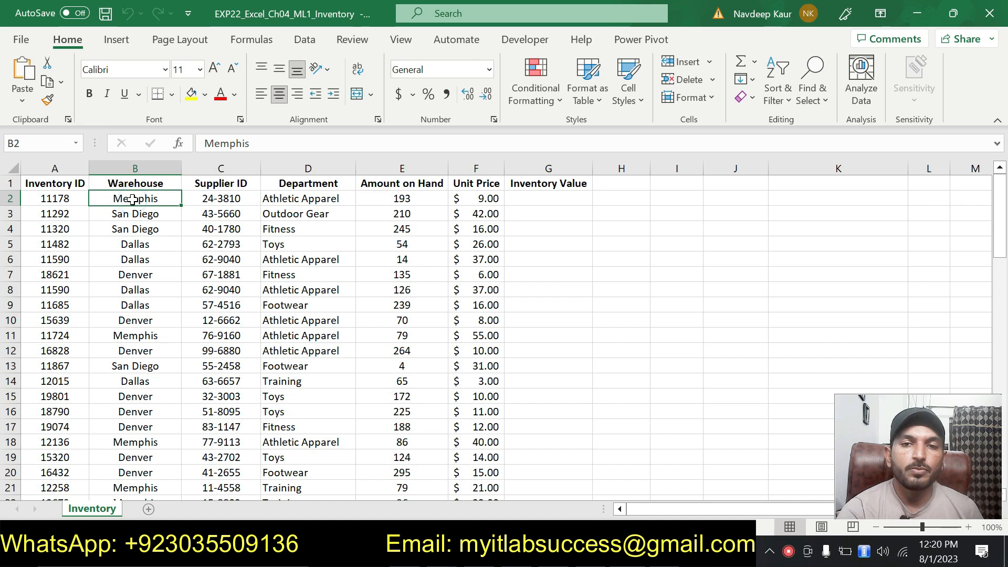
click(400, 39)
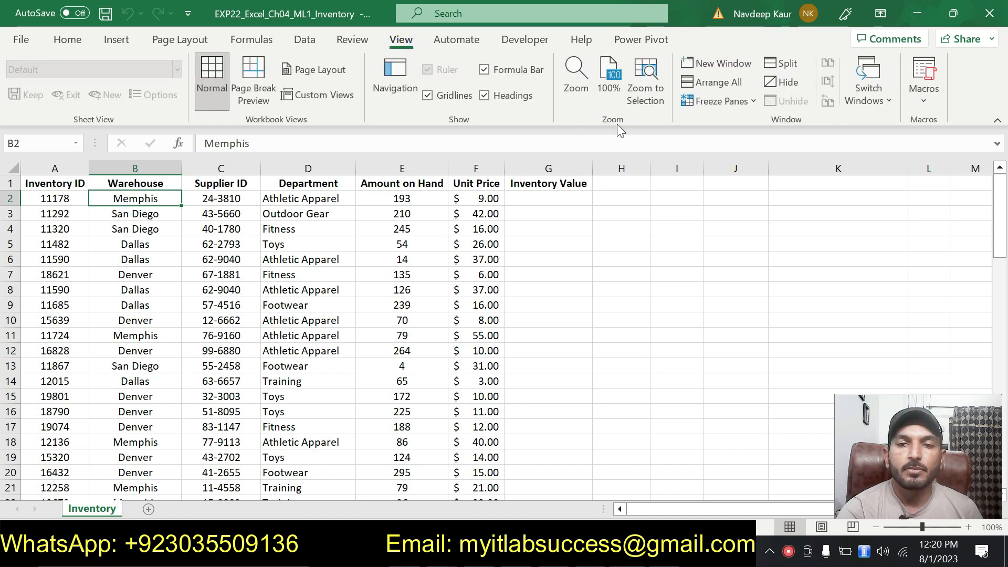
click(758, 105)
click(763, 131)
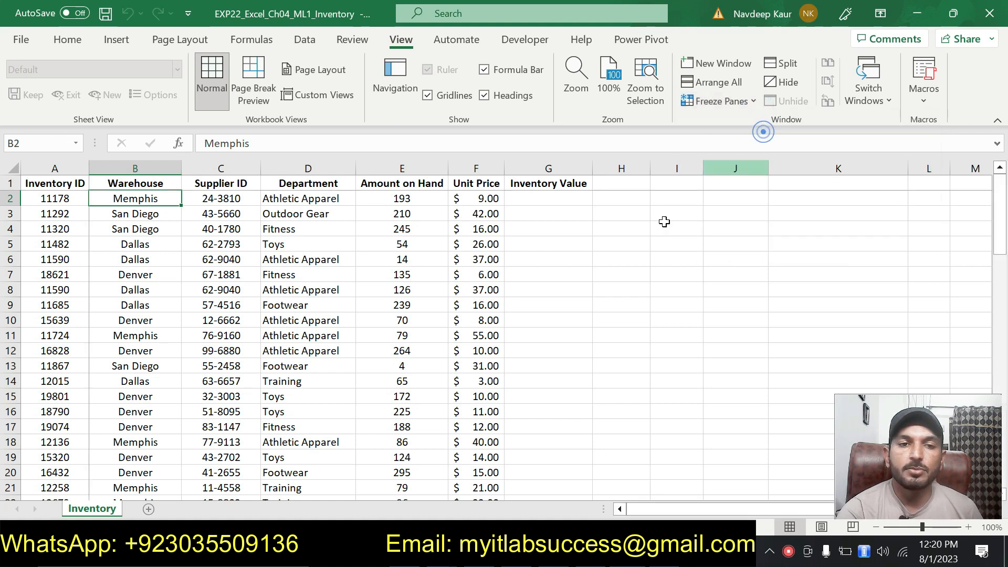
Step: Scroll down and up through the worksheet to check the frozen column labels
scroll(610, 296, down, 5)
scroll(610, 297, down, 20)
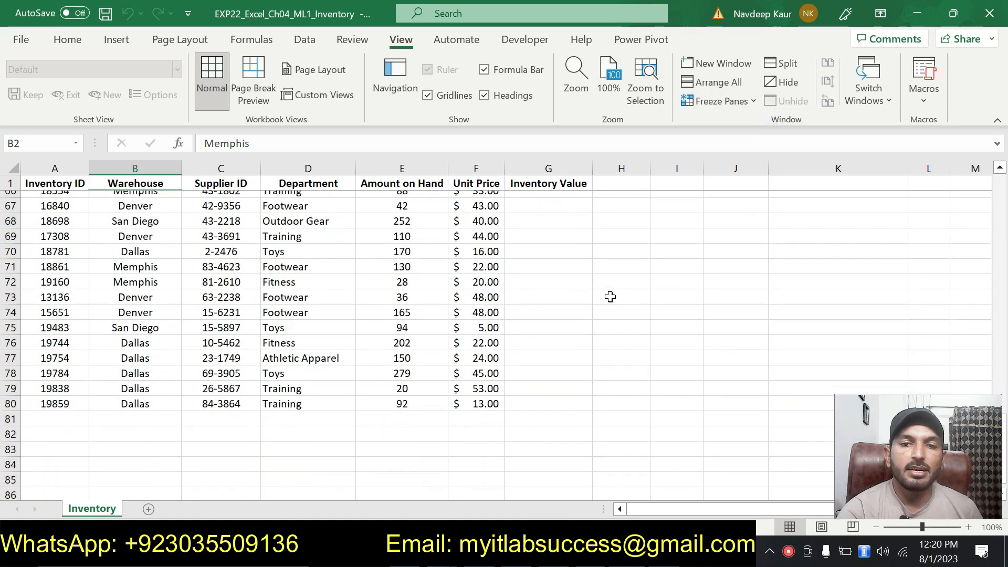
scroll(610, 296, up, 20)
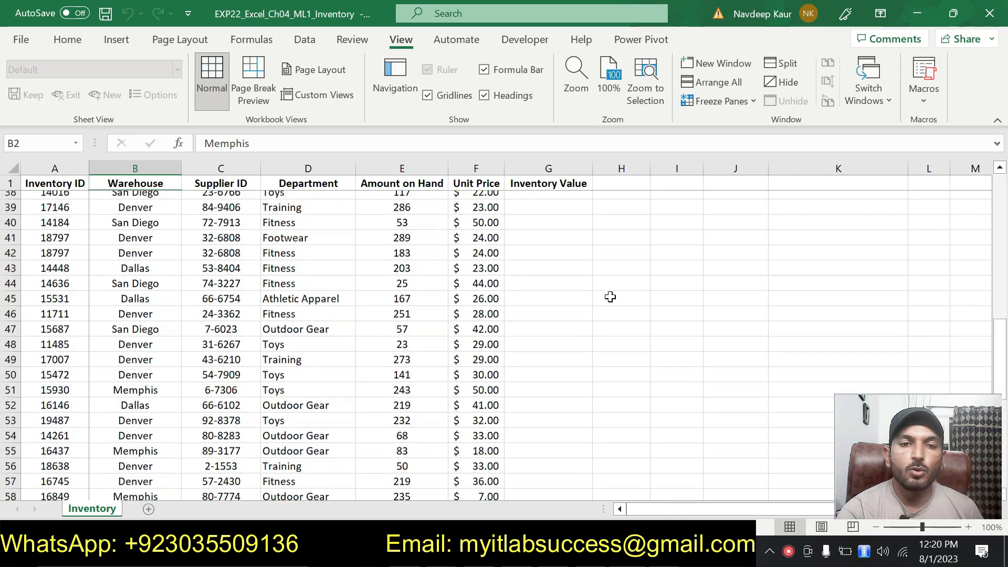
scroll(610, 297, up, 5)
scroll(610, 297, down, 16)
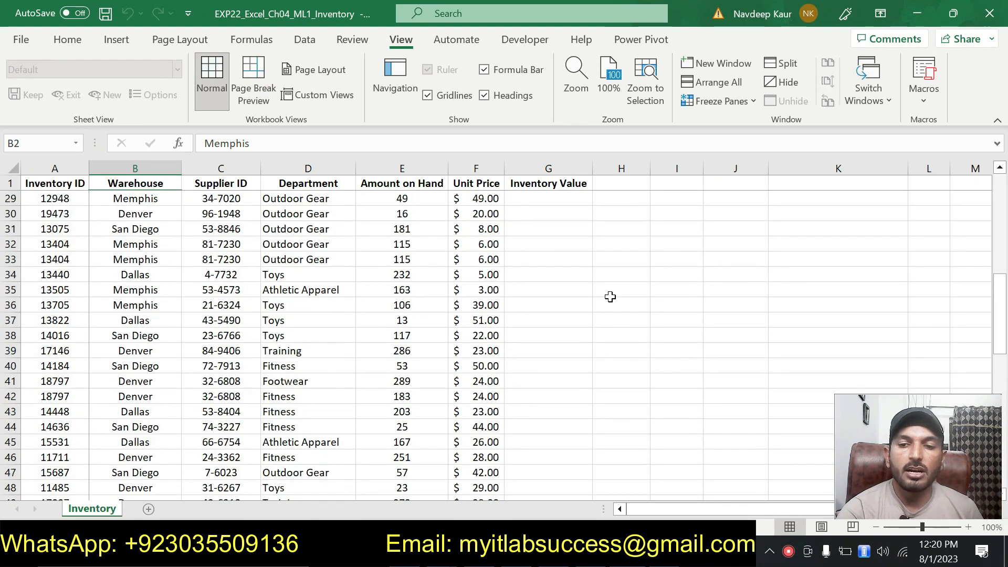
scroll(610, 296, down, 15)
scroll(610, 296, up, 20)
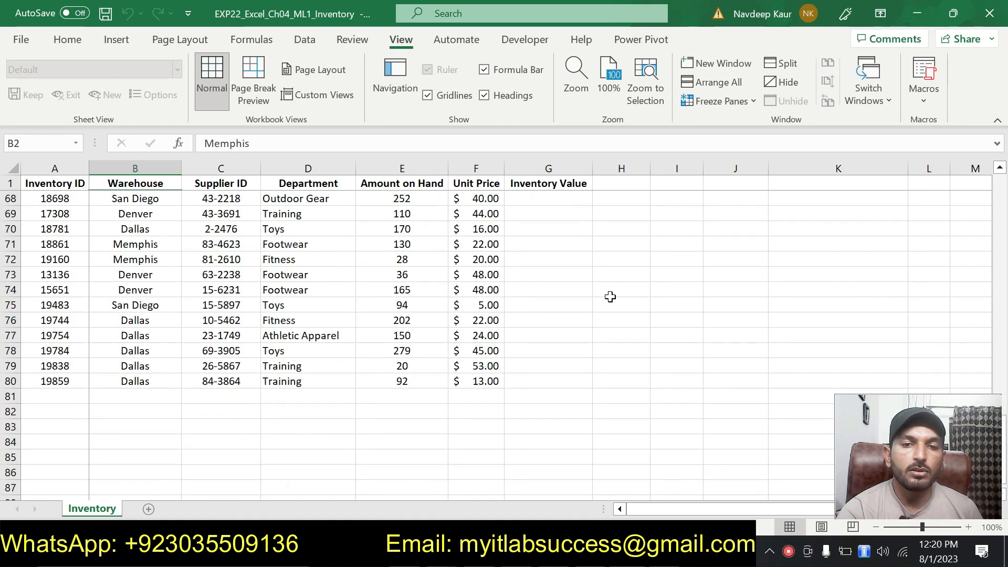
scroll(610, 296, up, 7)
scroll(610, 297, down, 5)
scroll(610, 296, up, 5)
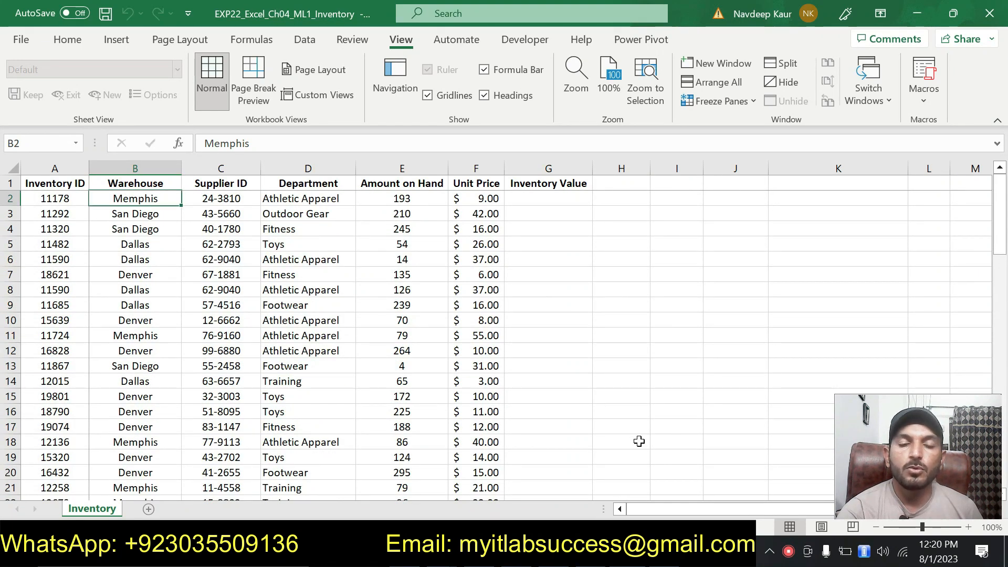
Step: Switch to the instruction document, remove the highlight from the step 2 instruction, and highlight the step 3 instruction in yellow
key(alt+Tab)
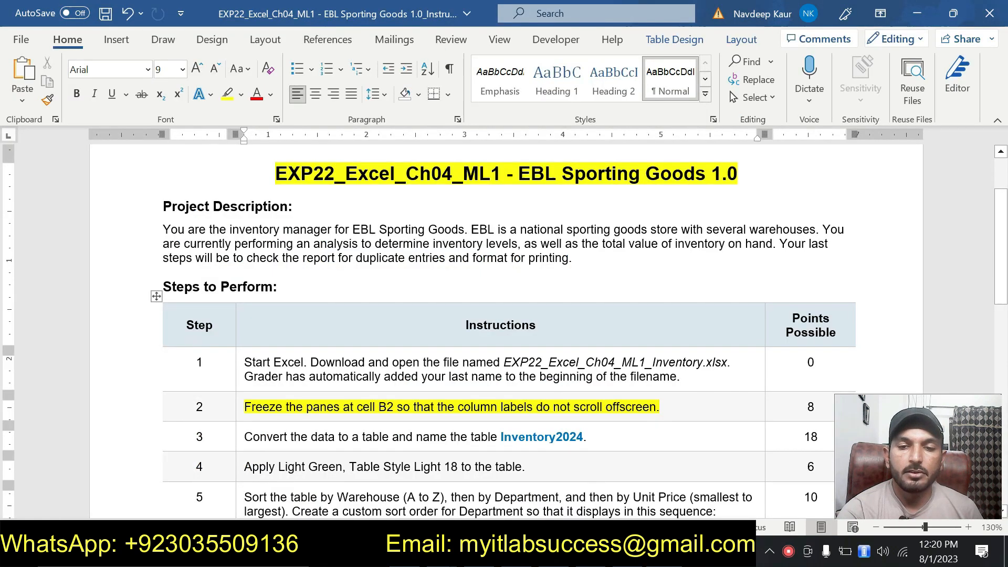
triple_click(651, 407)
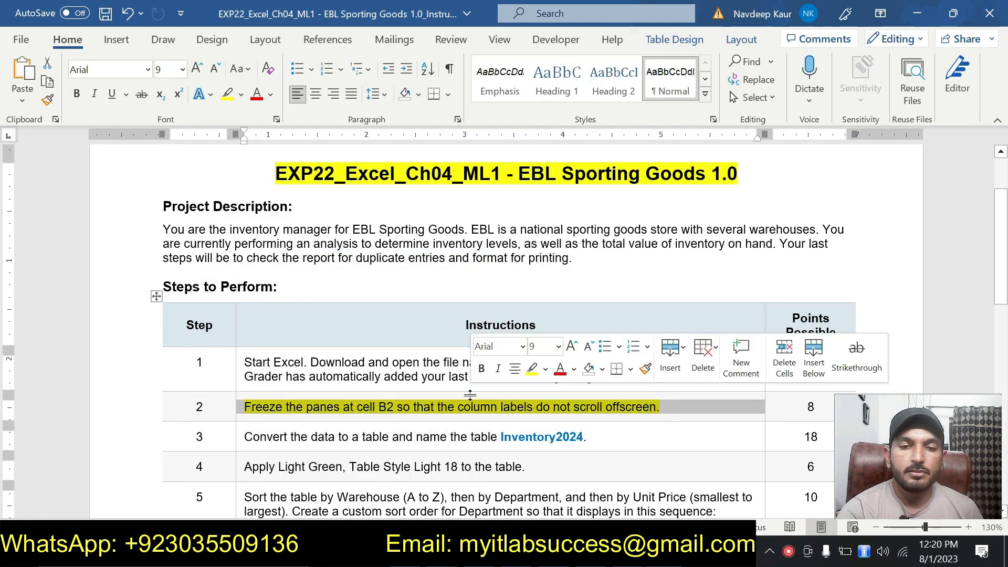
click(531, 369)
scroll(504, 315, down, 1)
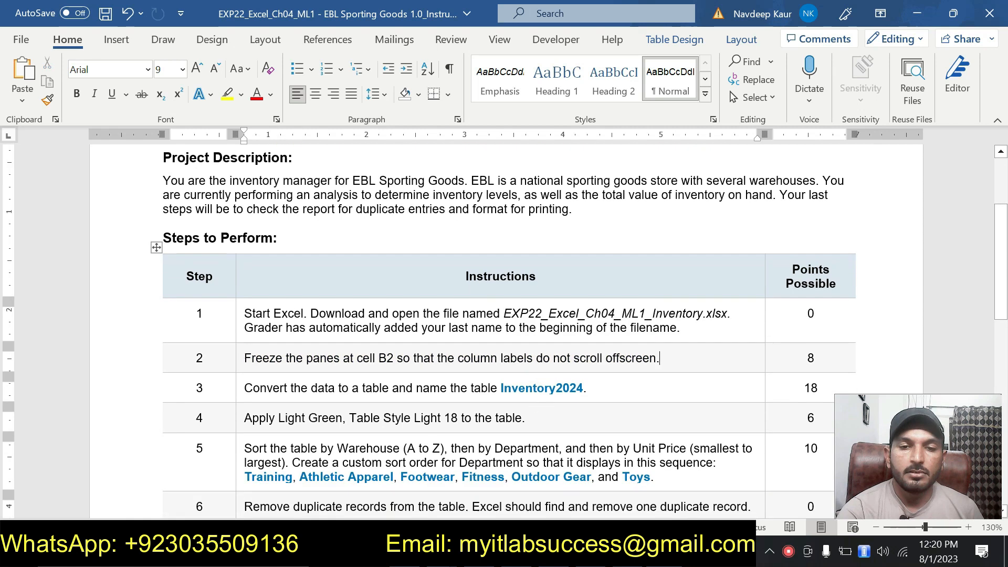
drag(586, 388, 243, 388)
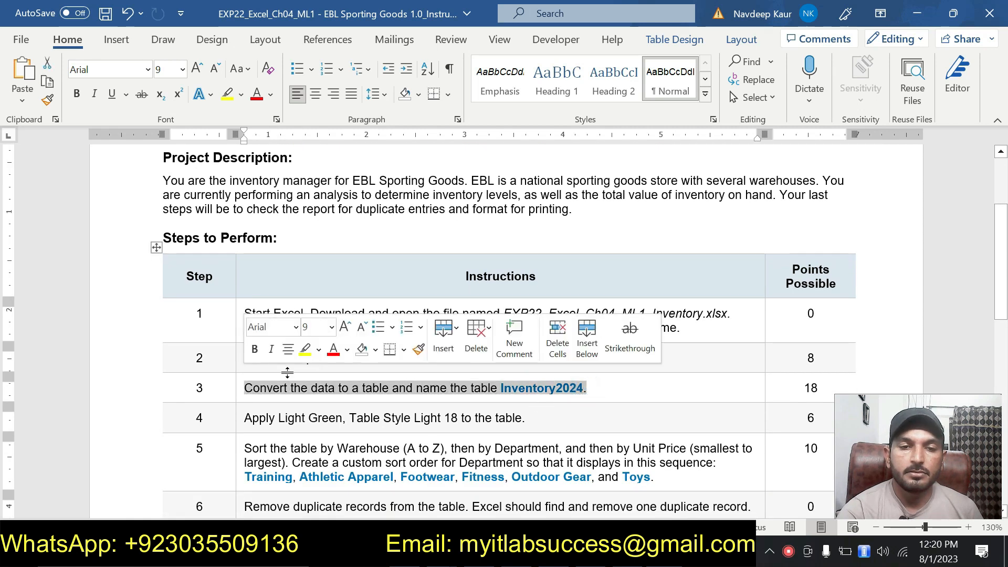
click(304, 349)
click(608, 394)
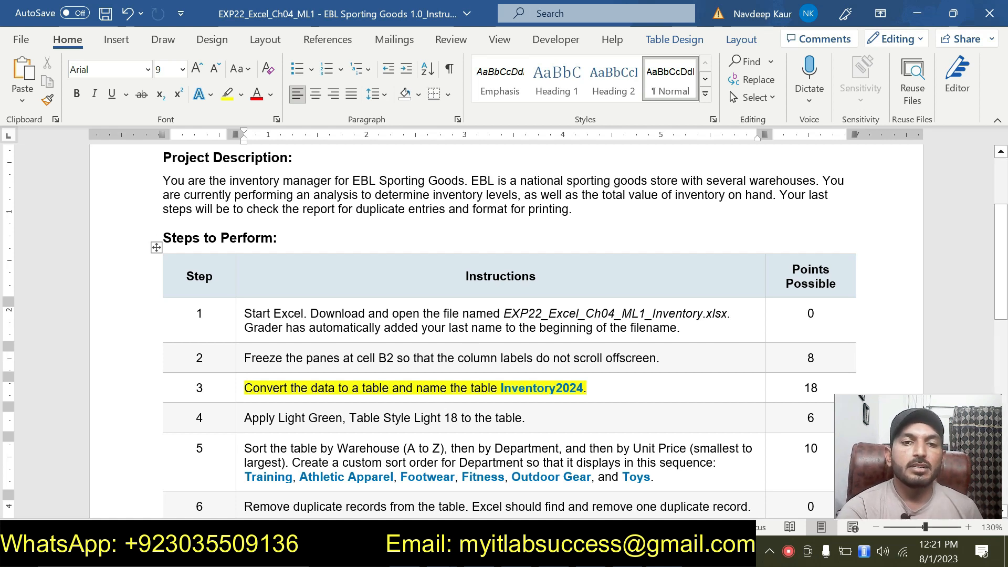
Step: Switch to the workbook and convert the data range A1:G80 into a table with headers
drag(501, 389, 583, 390)
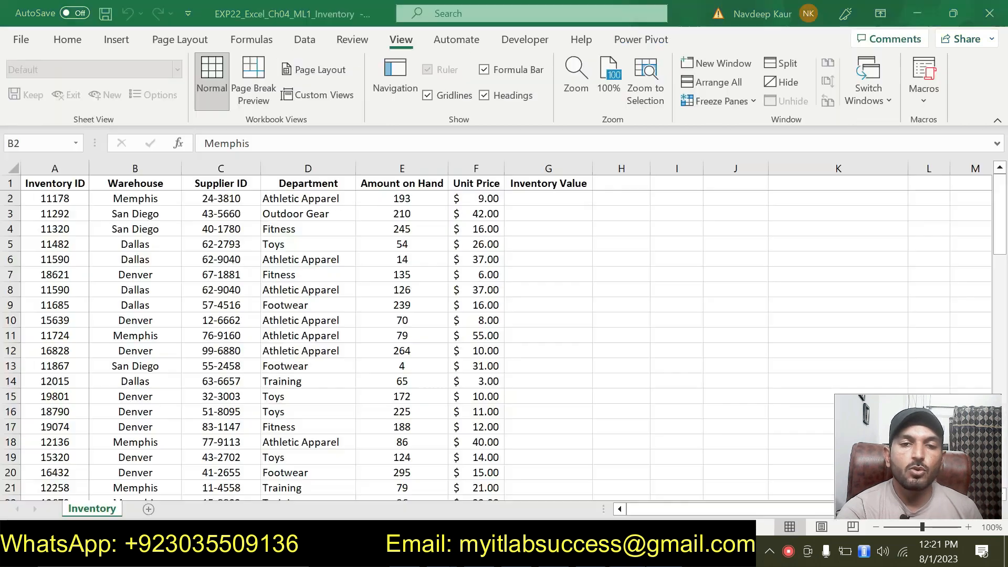
key(alt+Tab)
click(161, 273)
click(362, 378)
click(158, 381)
click(289, 309)
click(412, 245)
click(142, 317)
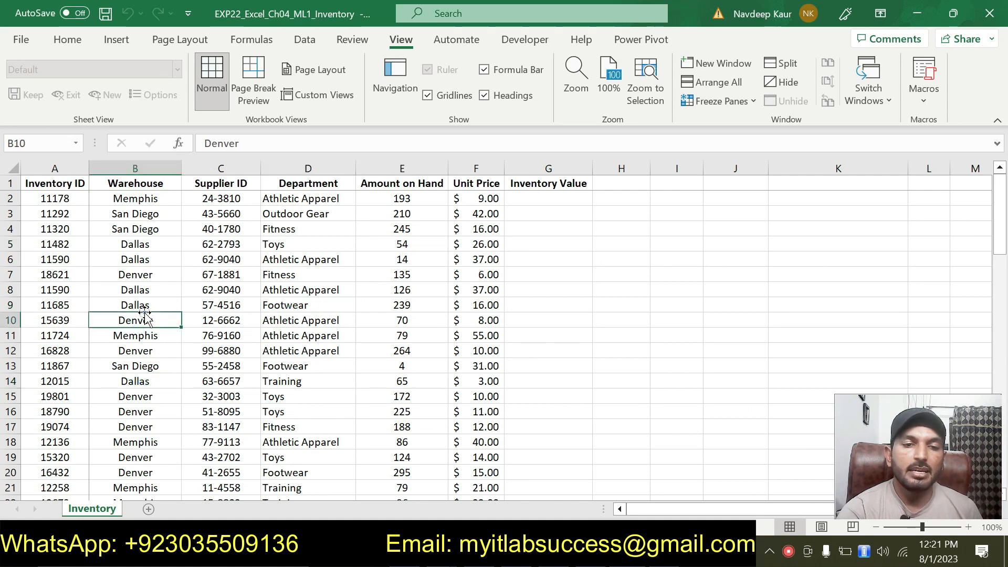
click(130, 45)
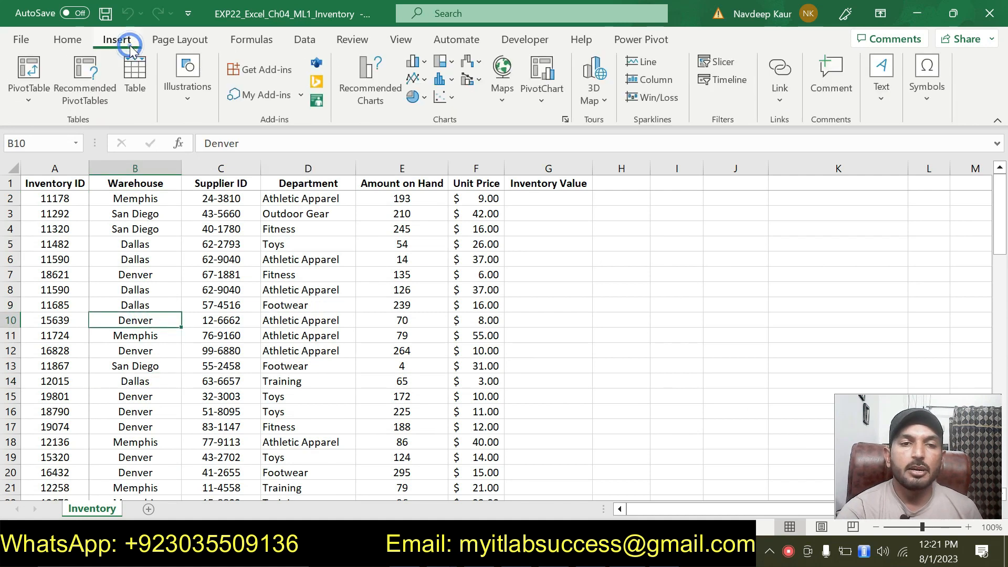
click(137, 76)
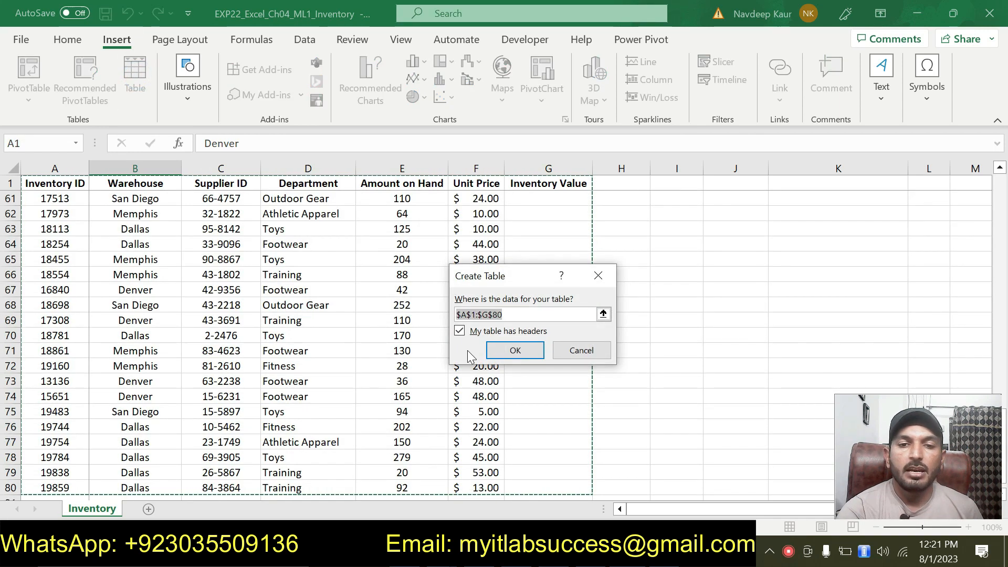
scroll(228, 337, up, 3)
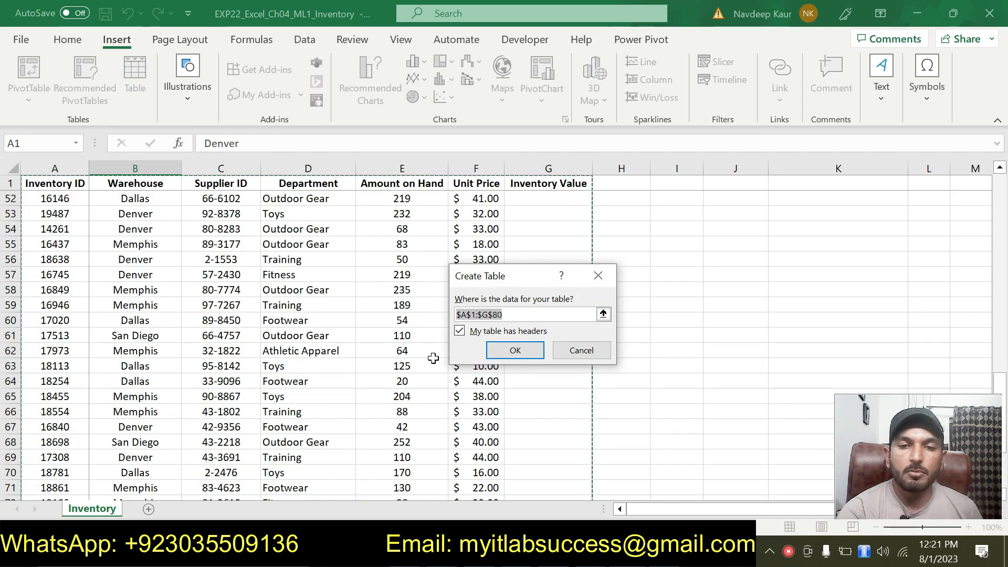
scroll(425, 362, down, 7)
scroll(420, 362, up, 2)
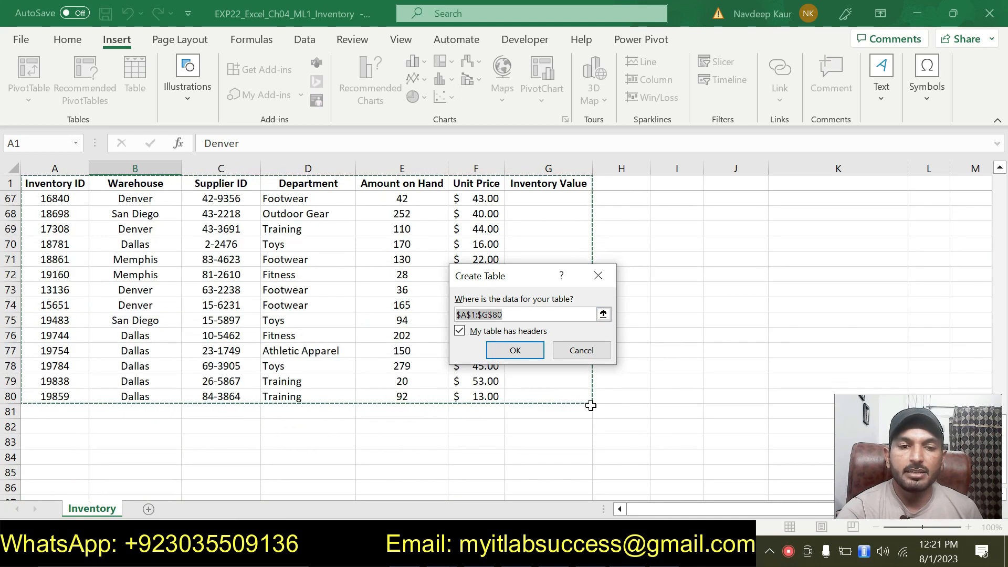
click(508, 350)
scroll(508, 355, up, 14)
scroll(508, 355, up, 8)
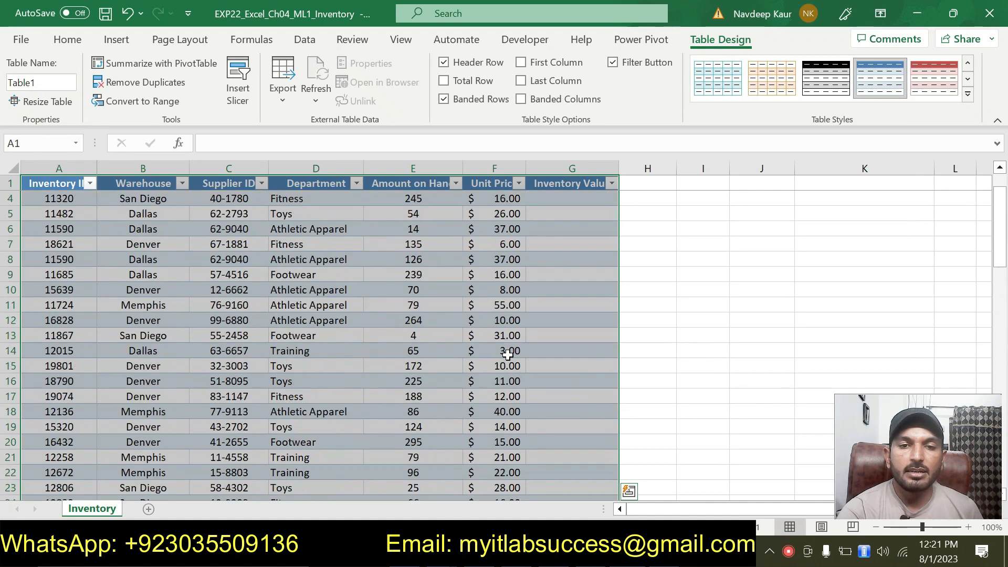
scroll(507, 354, down, 7)
scroll(508, 355, up, 7)
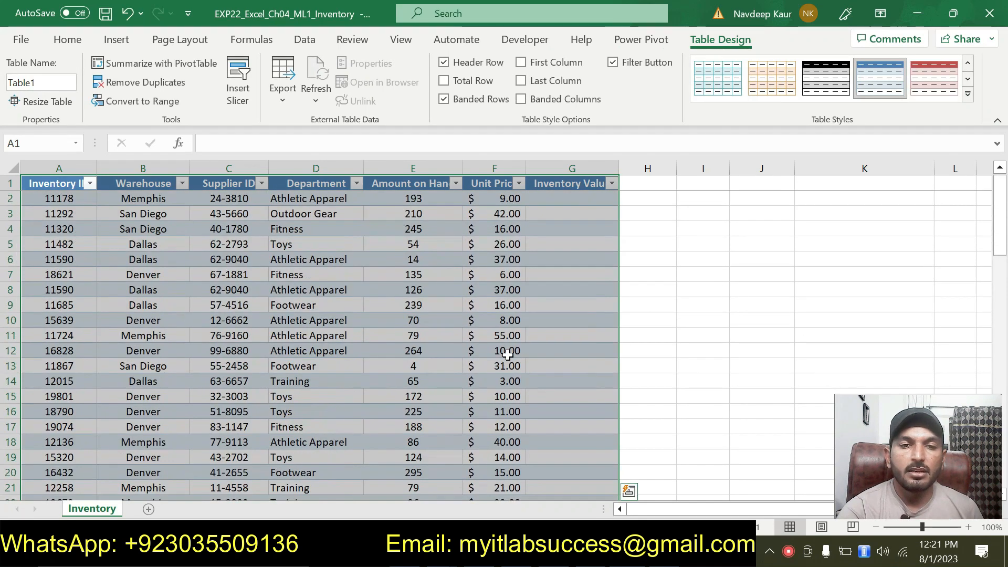
scroll(507, 354, down, 9)
scroll(508, 355, up, 9)
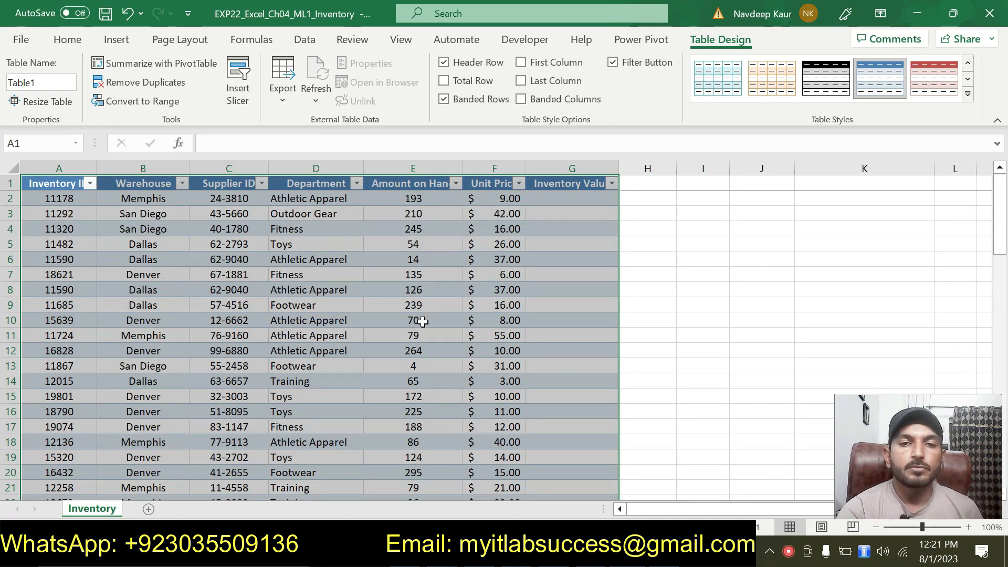
Step: Name the table Inventory2024
click(675, 551)
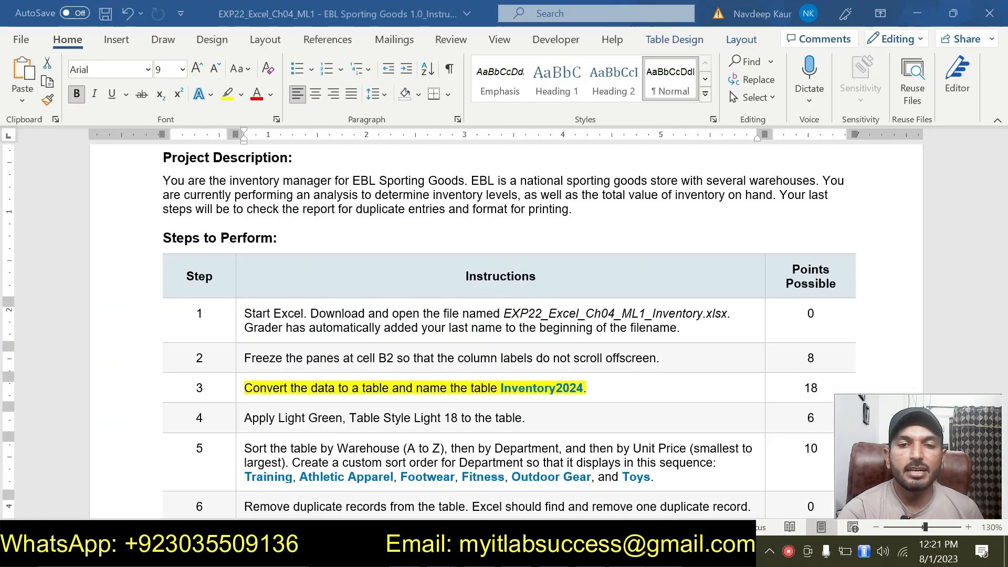
click(513, 388)
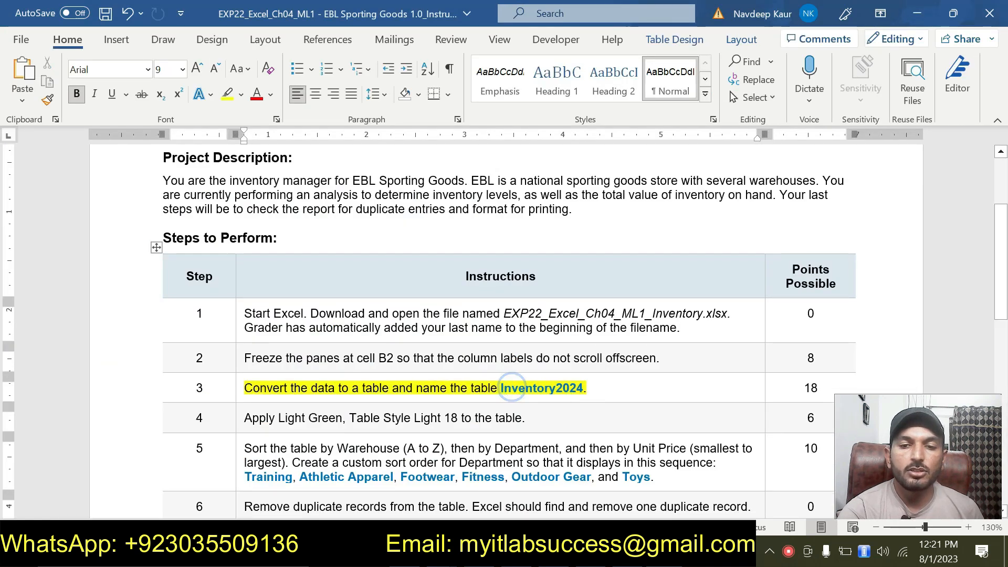
key(alt+Tab)
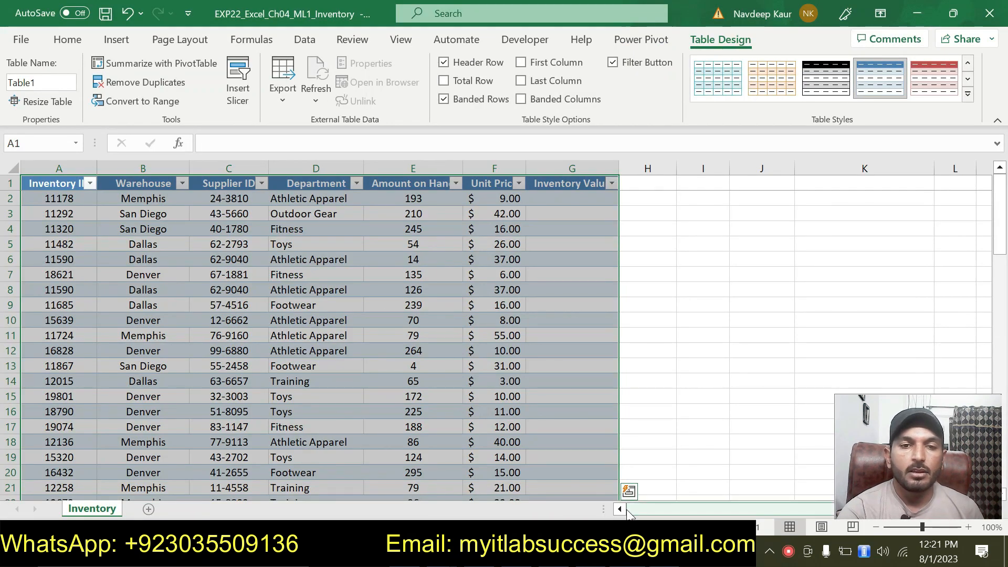
click(702, 39)
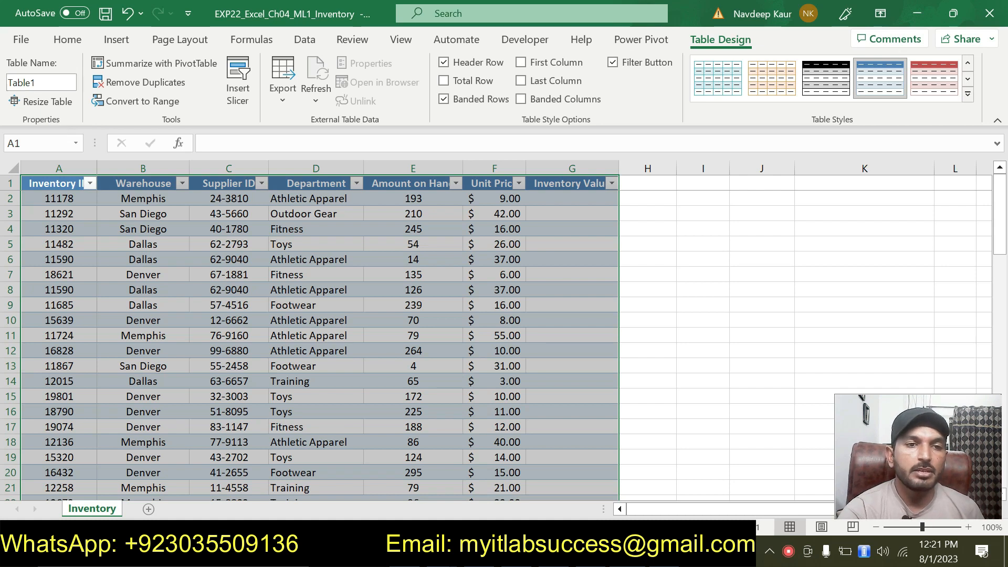
click(37, 83)
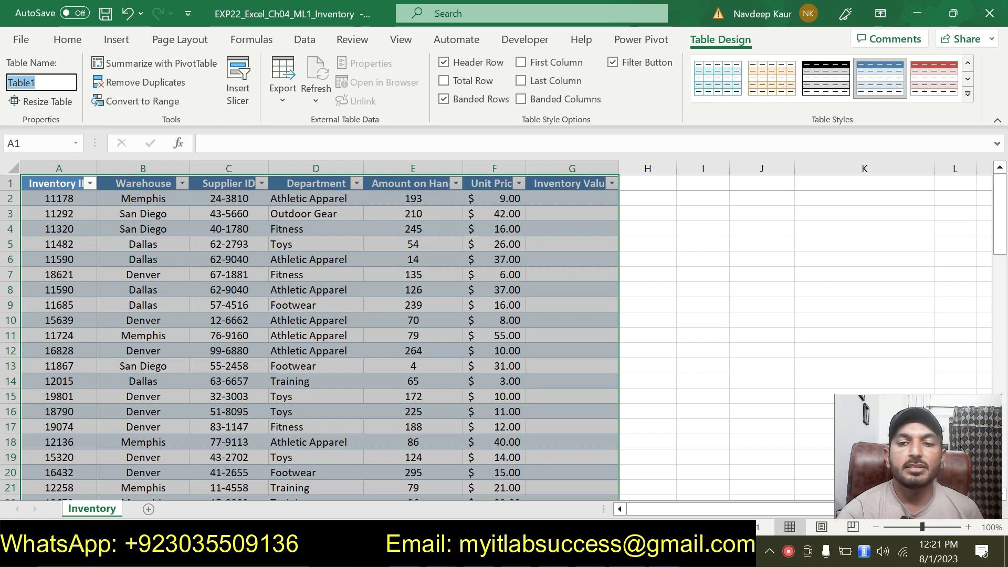
key(BackSpace)
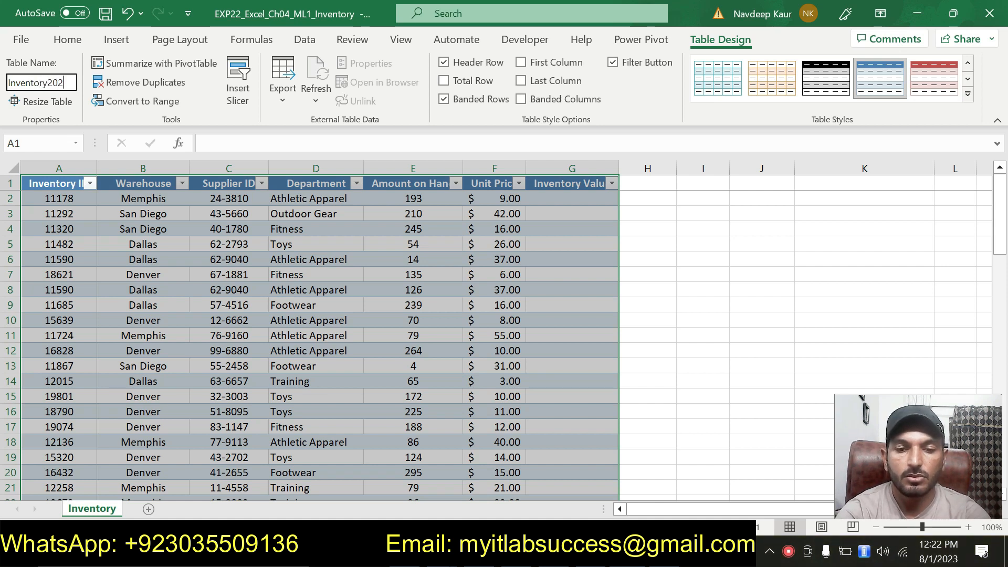
key(Return)
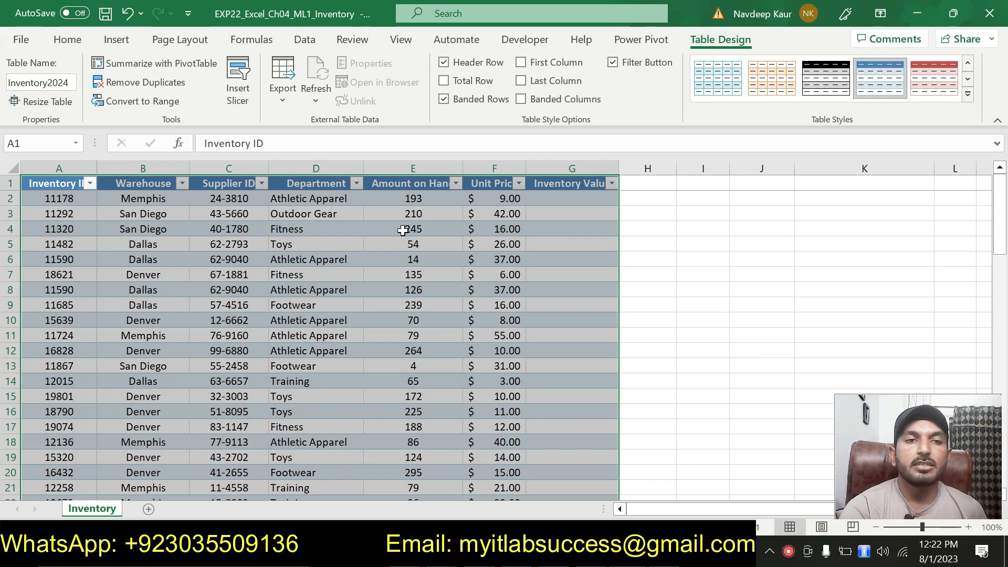
click(646, 331)
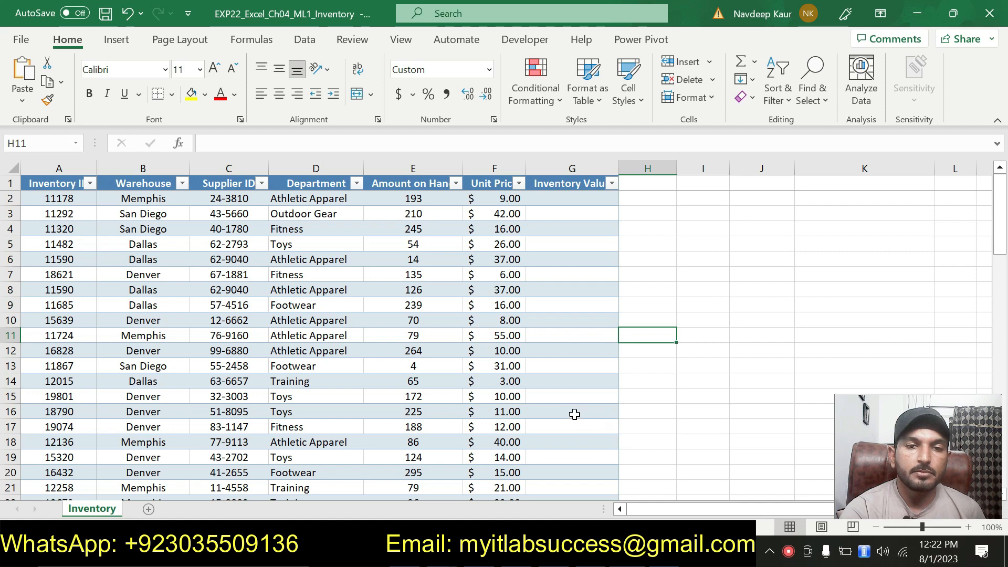
Step: In the instruction document, remove the highlight from the step 3 instruction and highlight the step 4 instruction in yellow
key(alt+Tab)
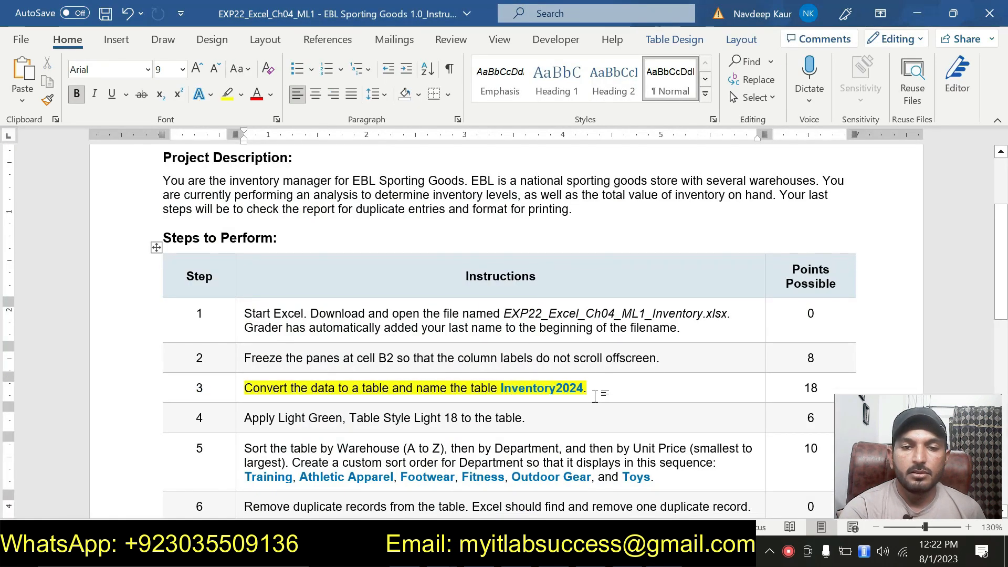
click(242, 387)
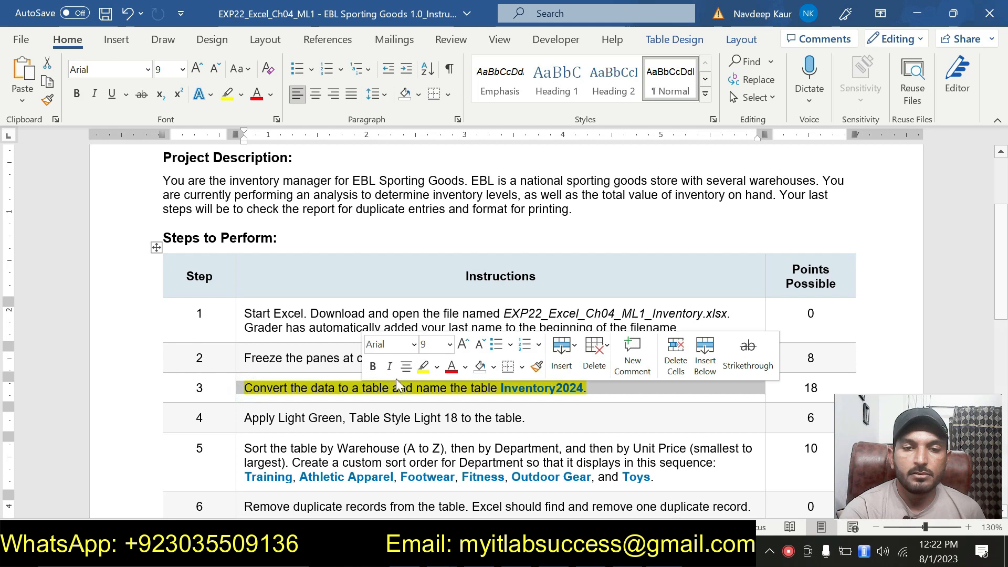
click(423, 367)
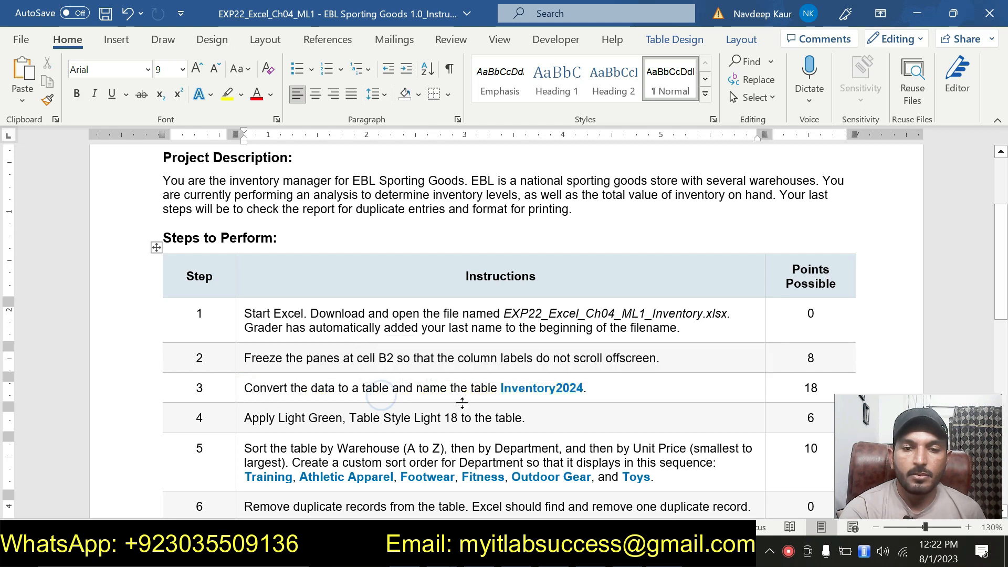
drag(414, 418, 535, 419)
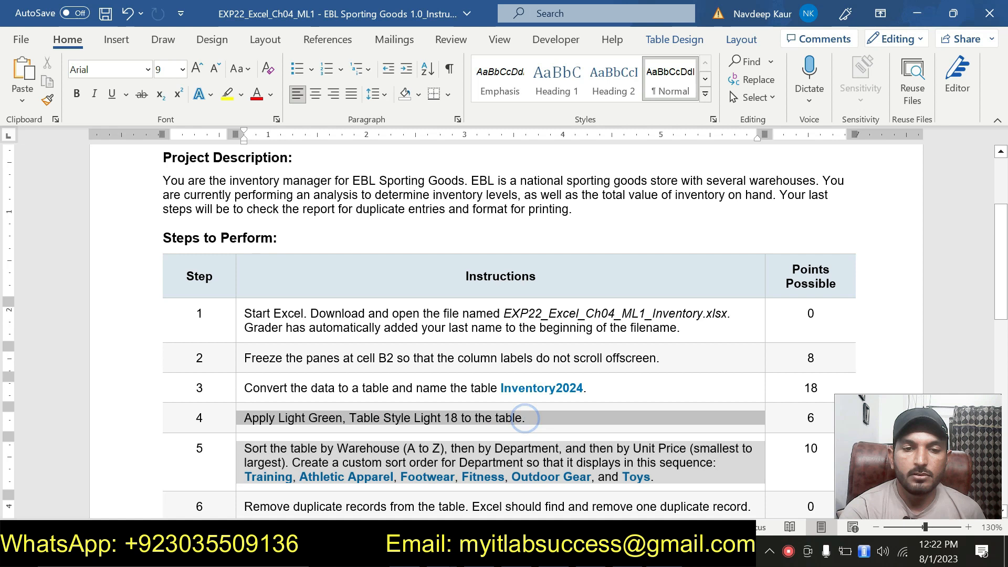
click(321, 395)
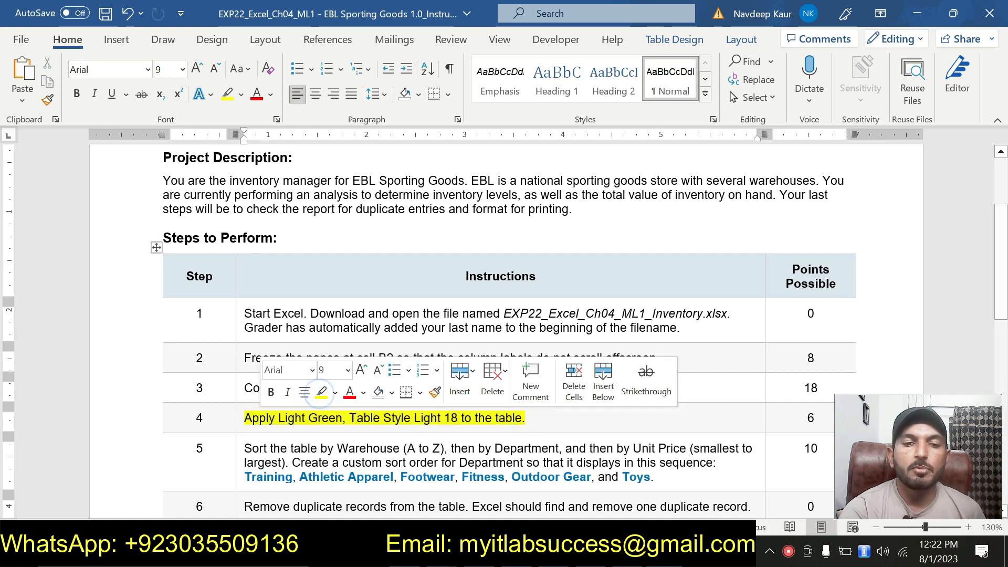
click(328, 419)
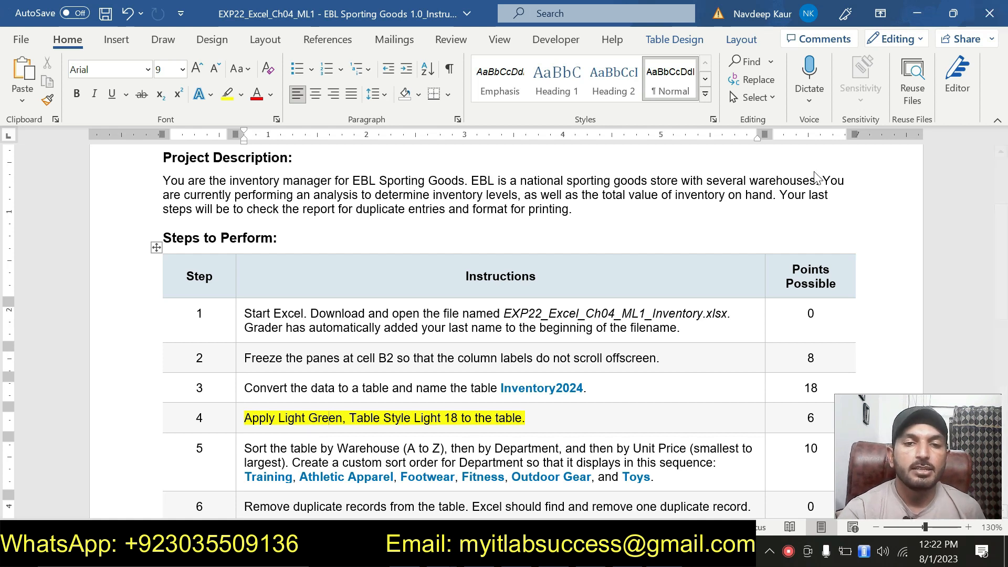
drag(350, 418, 523, 418)
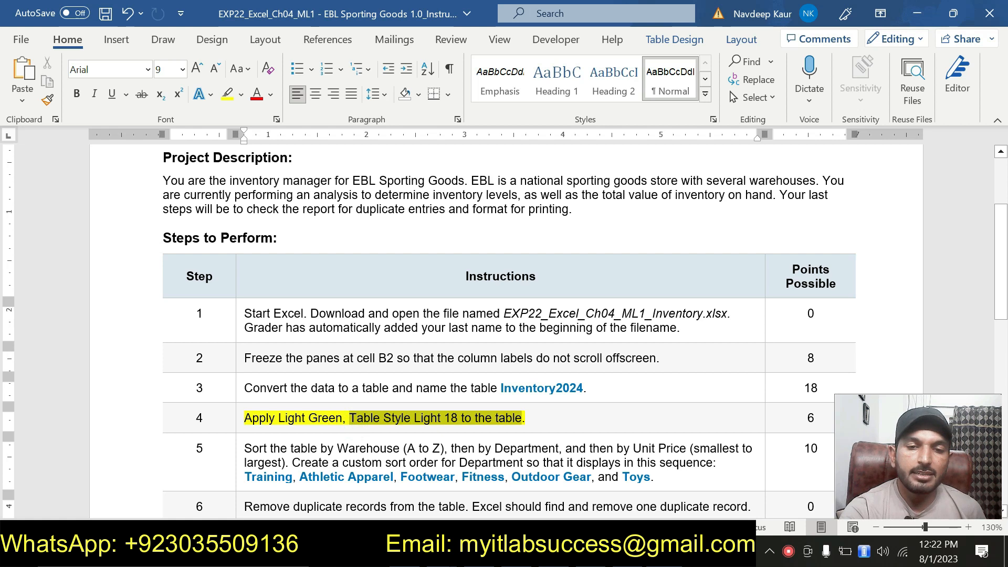
click(297, 417)
click(373, 417)
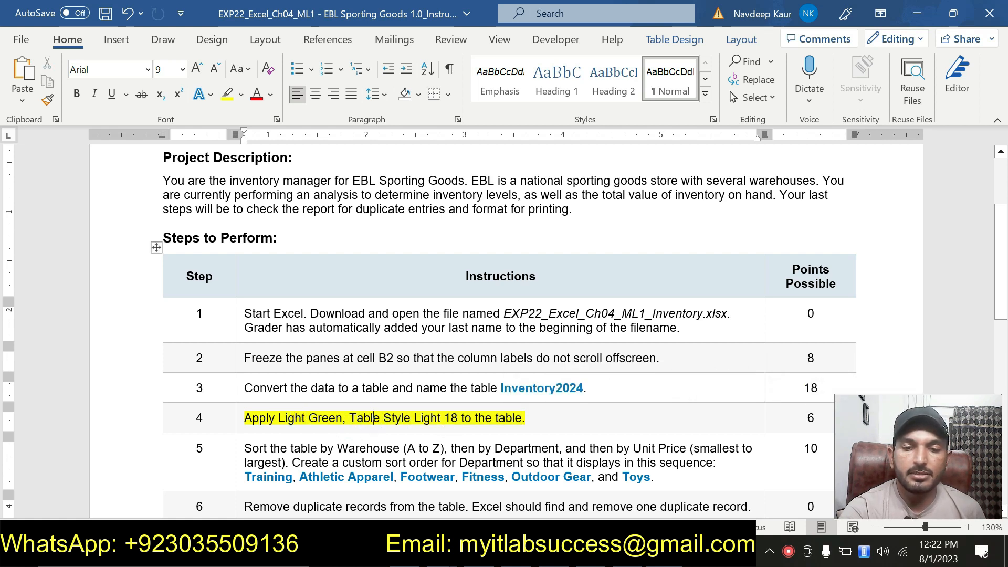
Step: Apply the Light Green, Table Style Light 18 style to the Inventory2024 table
key(alt+Tab)
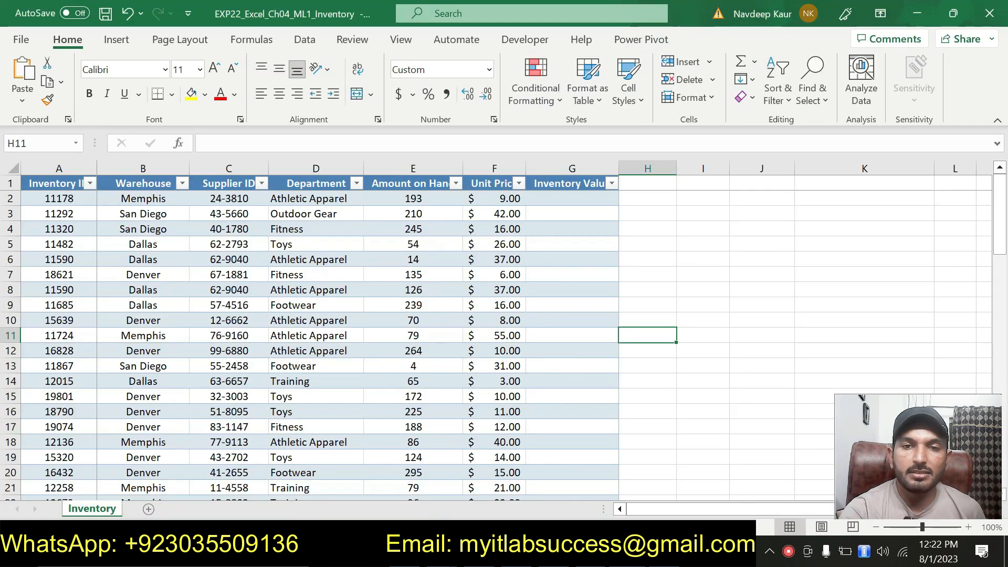
click(495, 244)
click(707, 45)
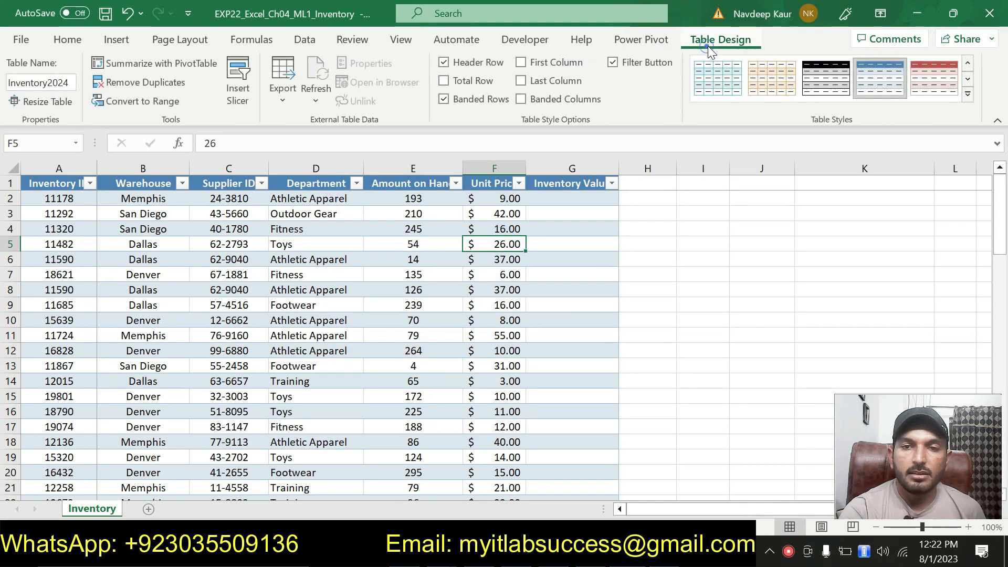
click(968, 93)
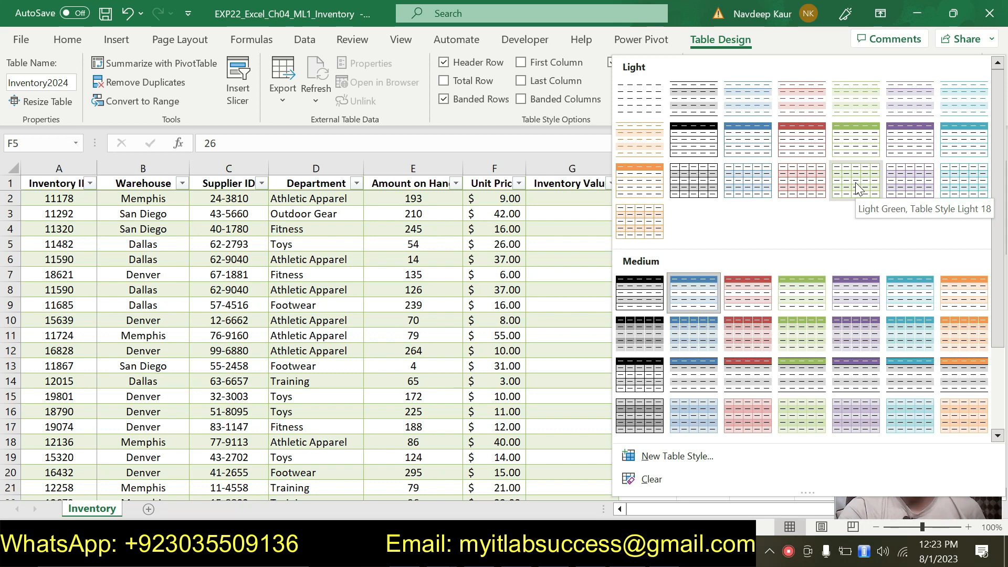
click(856, 187)
scroll(331, 323, down, 5)
scroll(330, 323, down, 14)
scroll(331, 323, up, 20)
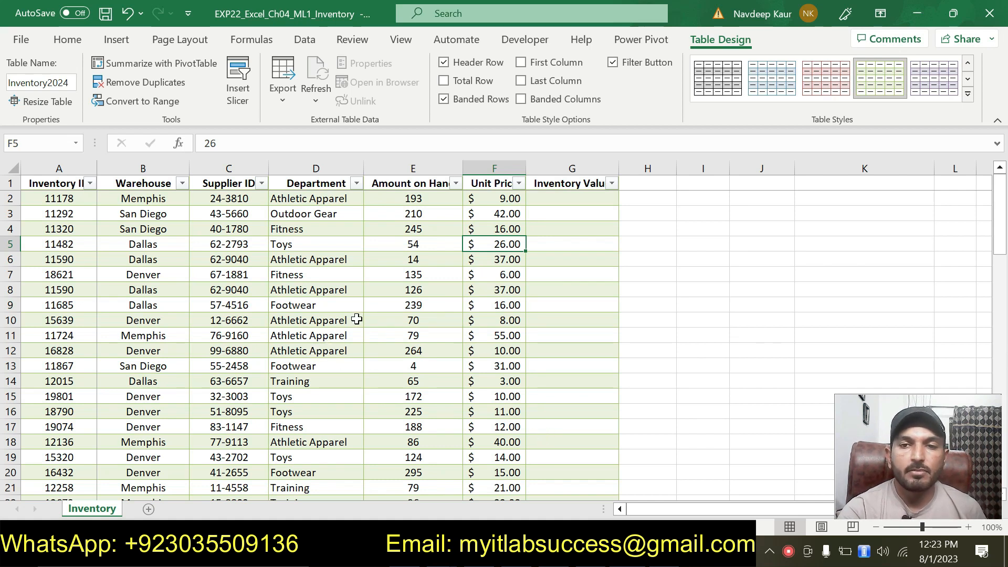
click(894, 90)
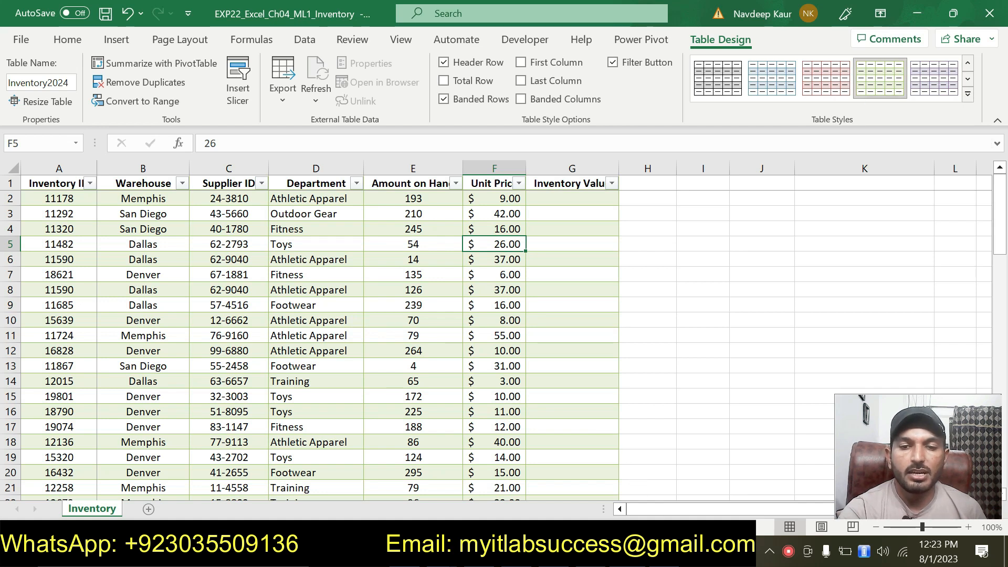
key(alt+Tab)
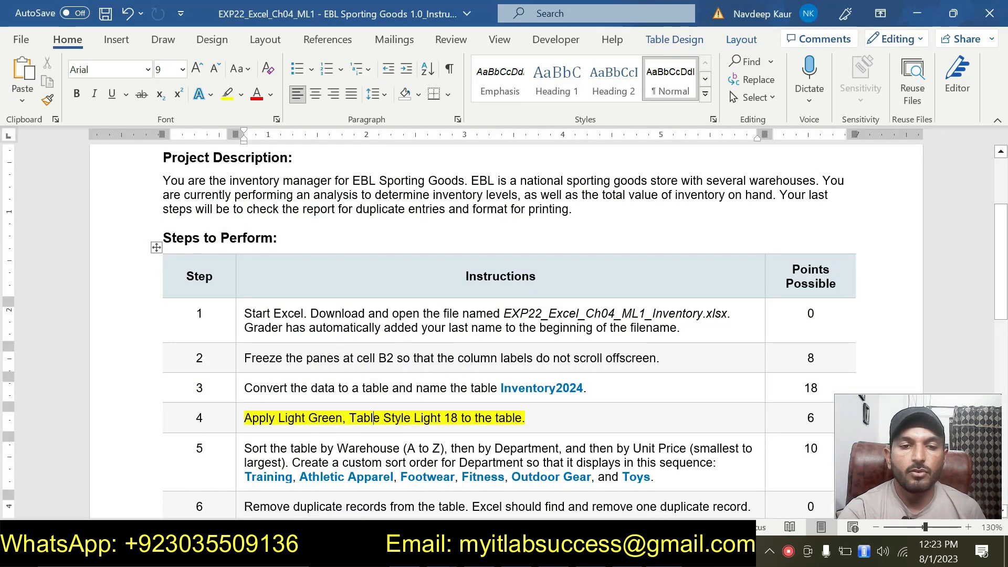
Step: In the instruction document, remove the highlight from step 4 and highlight the step 5 instruction in yellow
drag(245, 418, 526, 418)
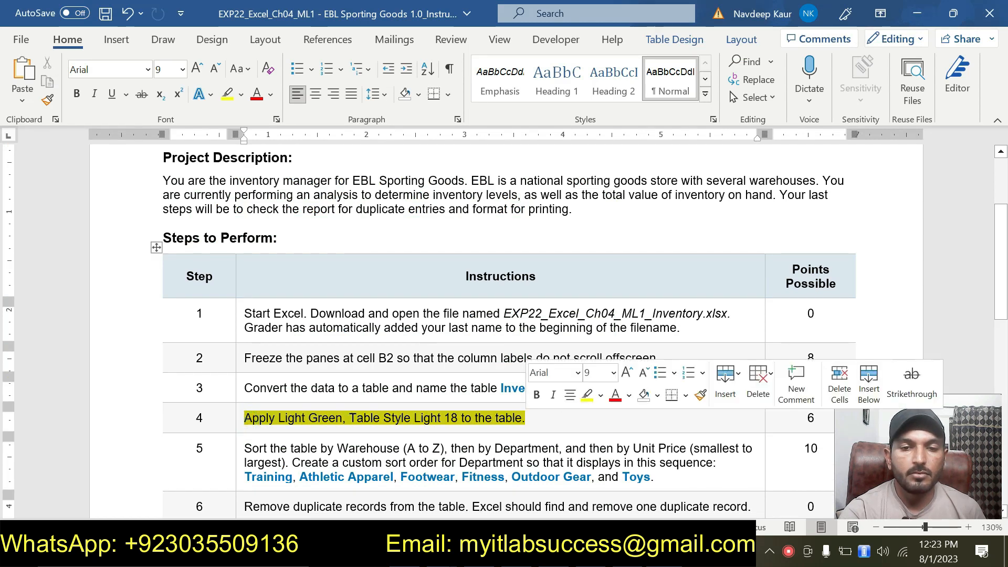
click(586, 397)
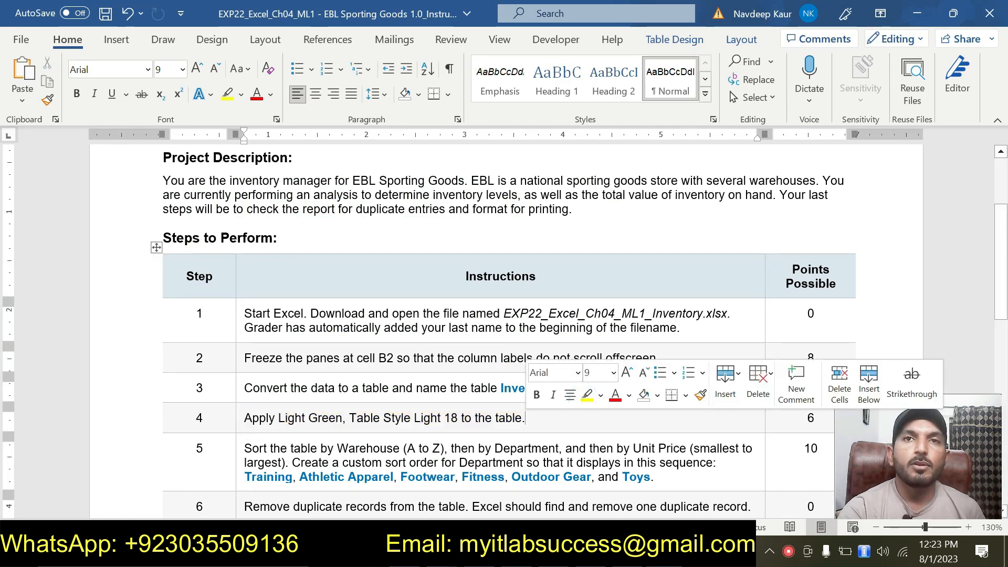
scroll(504, 326, down, 1)
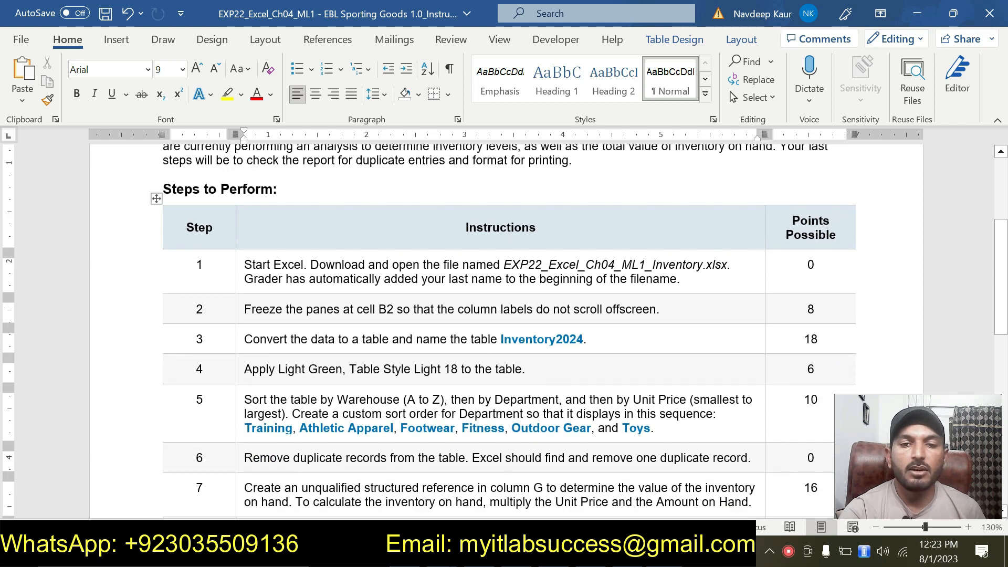
drag(655, 430, 294, 388)
click(317, 372)
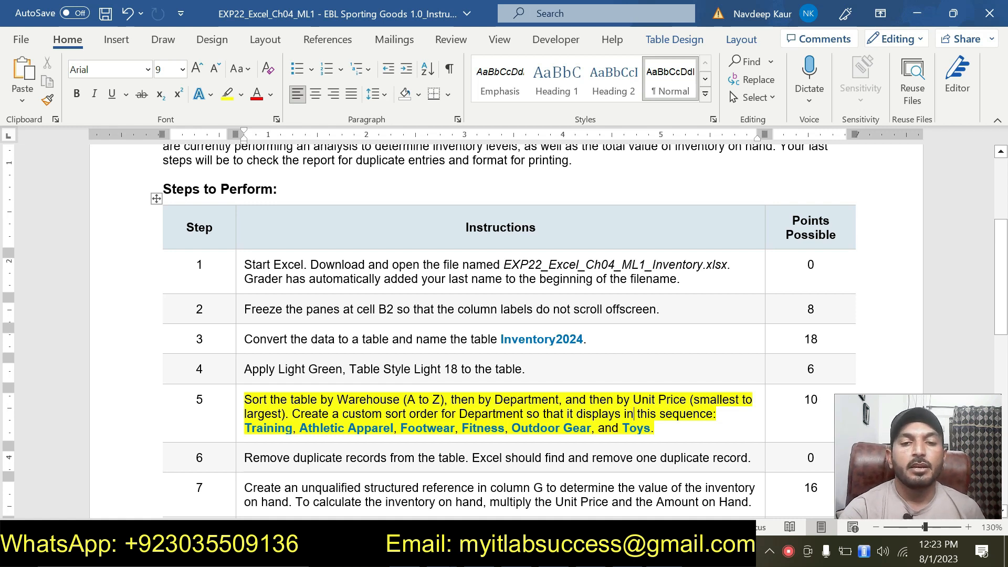
Step: Read through the step 5 sorting instruction, selecting its sort orders and department sequence
drag(408, 400, 431, 400)
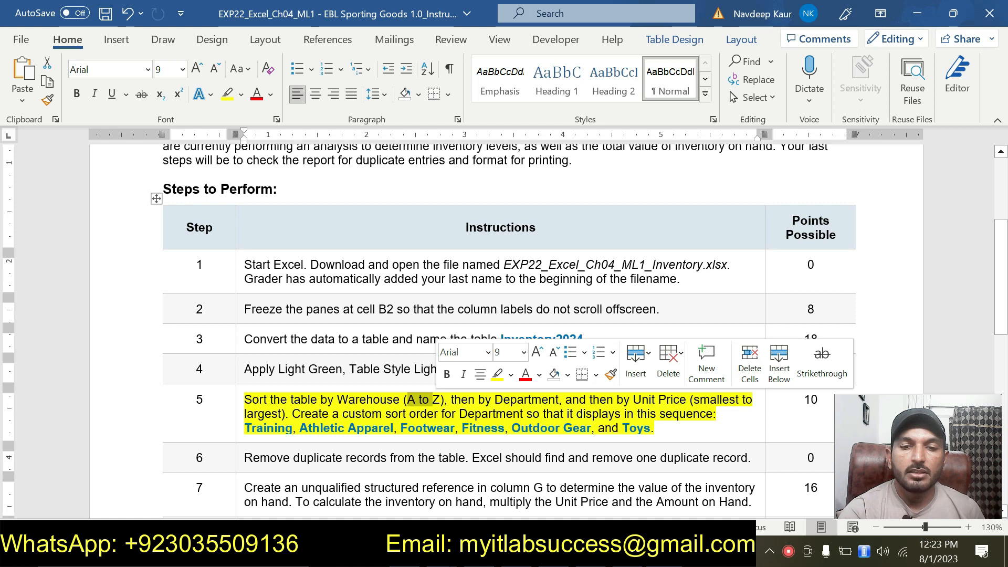
click(528, 401)
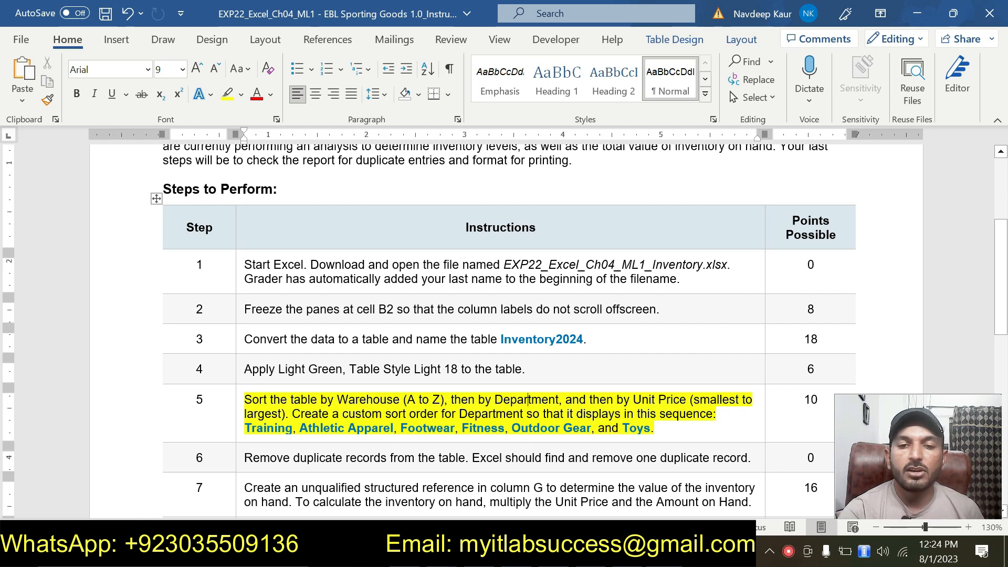
drag(656, 429, 244, 428)
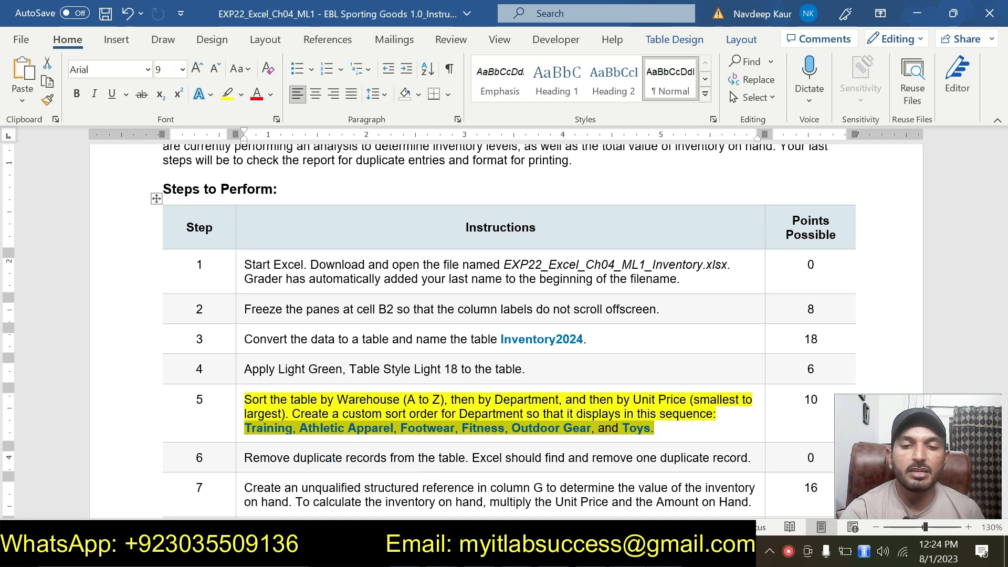
Step: In the workbook, open Custom Sort for the Inventory2024 table and sort first by Warehouse, A to Z
key(alt+Tab)
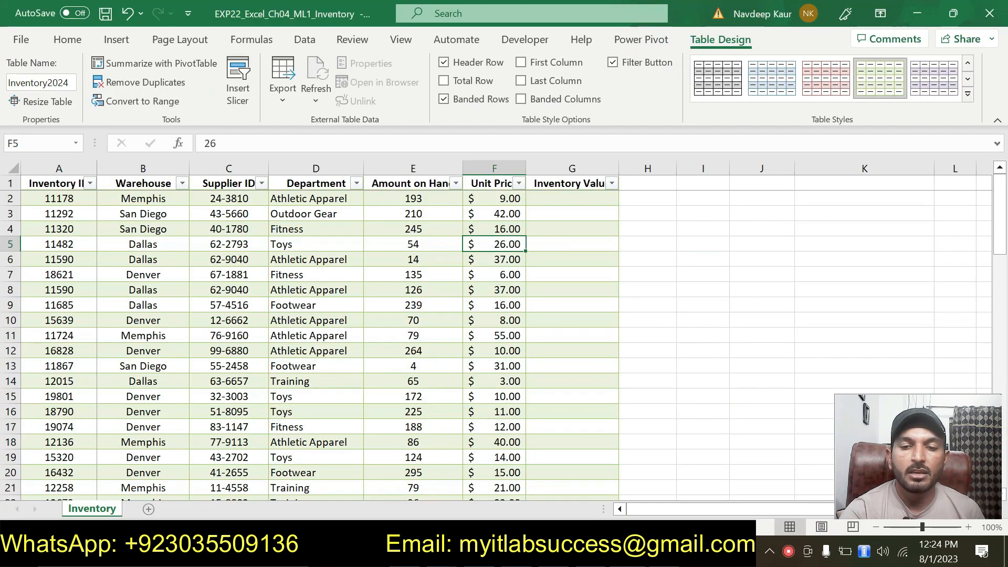
click(224, 297)
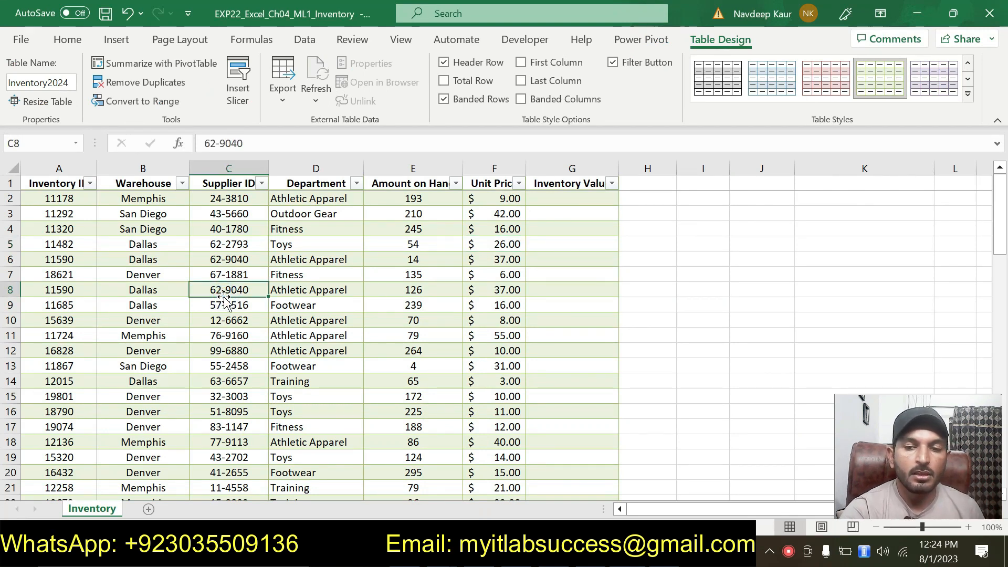
click(71, 40)
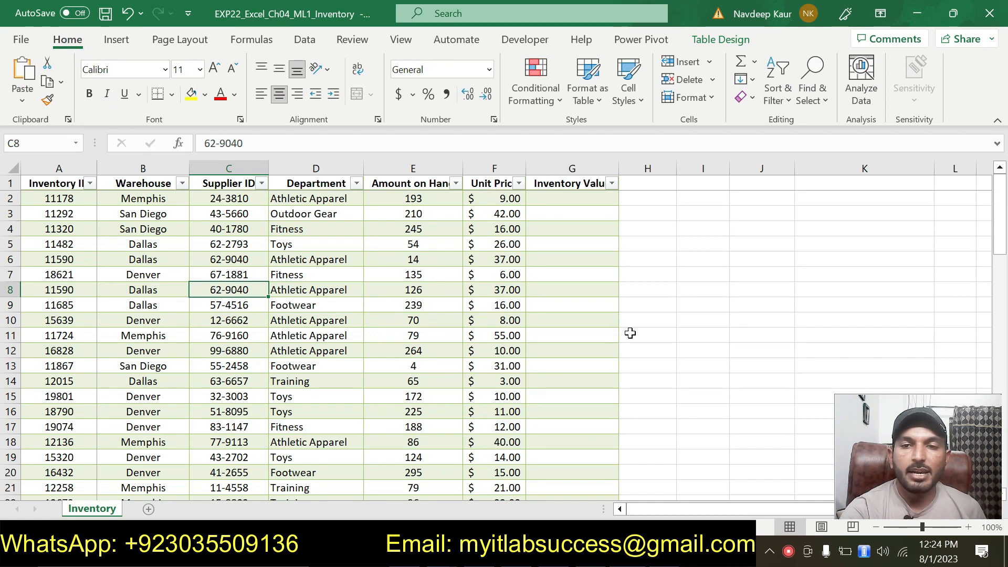
click(777, 94)
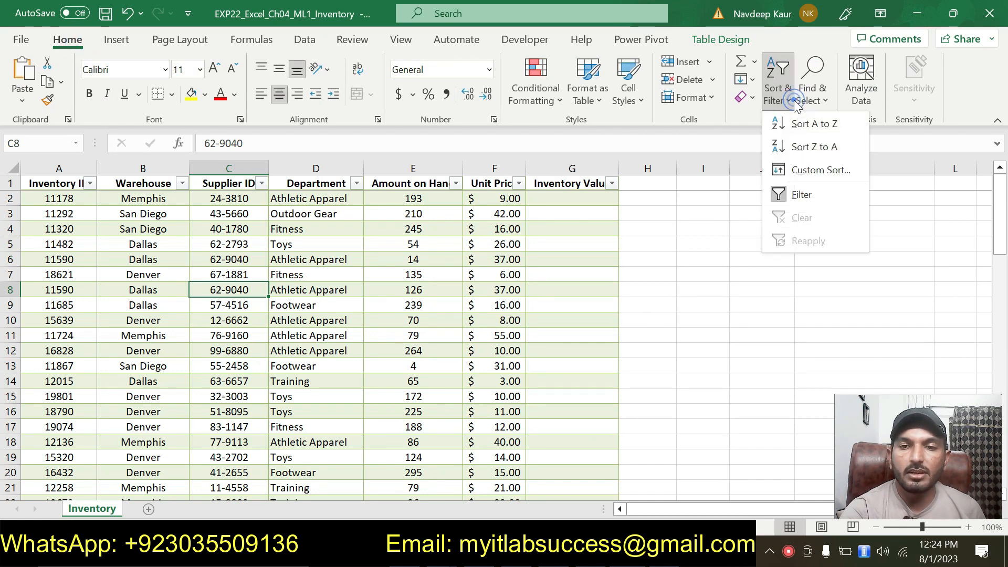
click(802, 168)
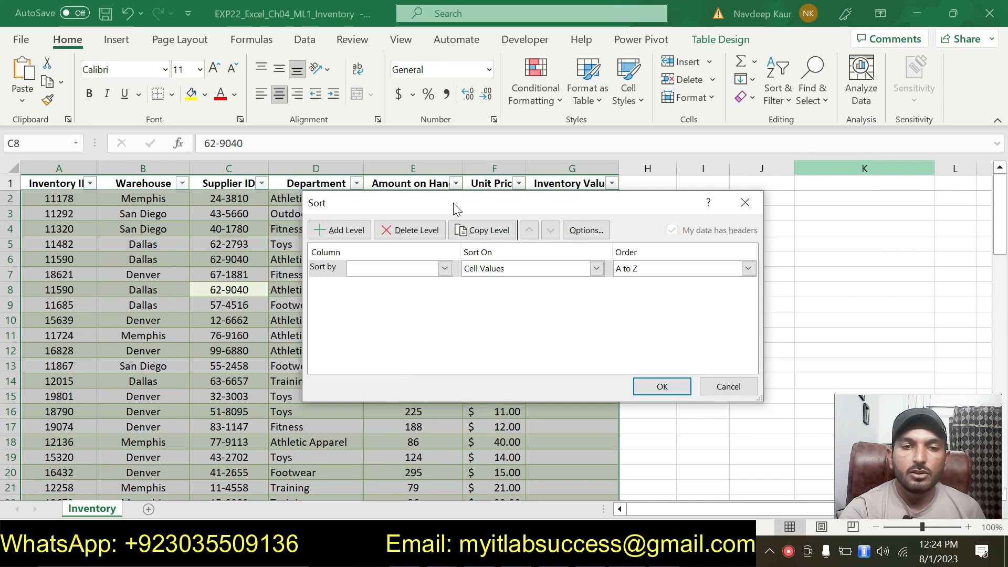
drag(452, 203, 397, 187)
click(388, 252)
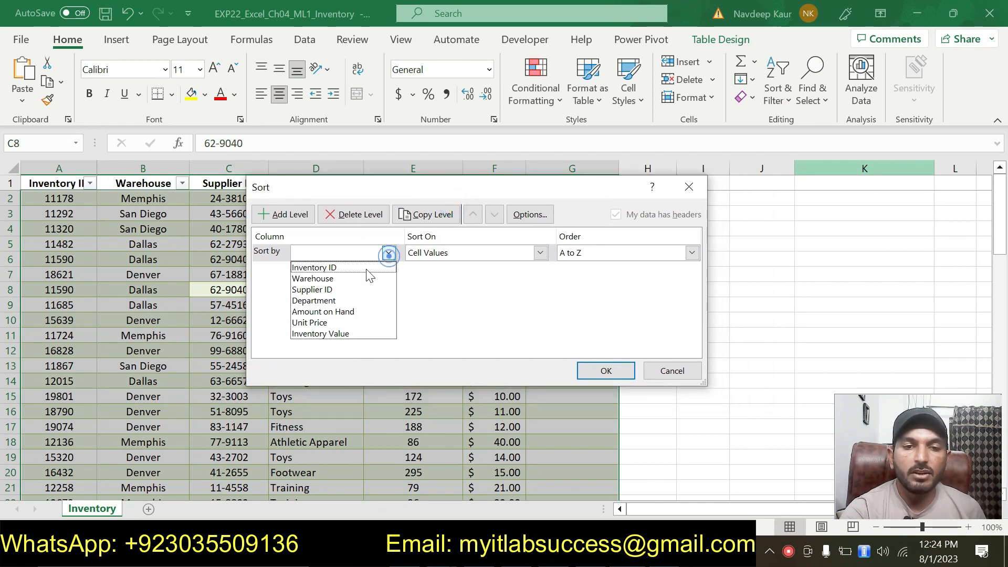
click(353, 280)
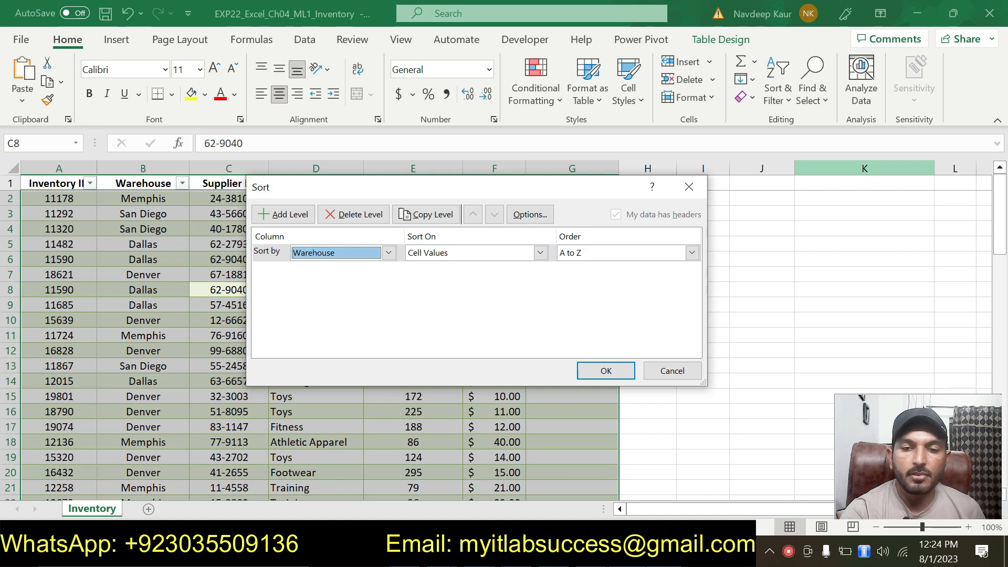
Step: Add a second sort level by Department
key(alt+Tab)
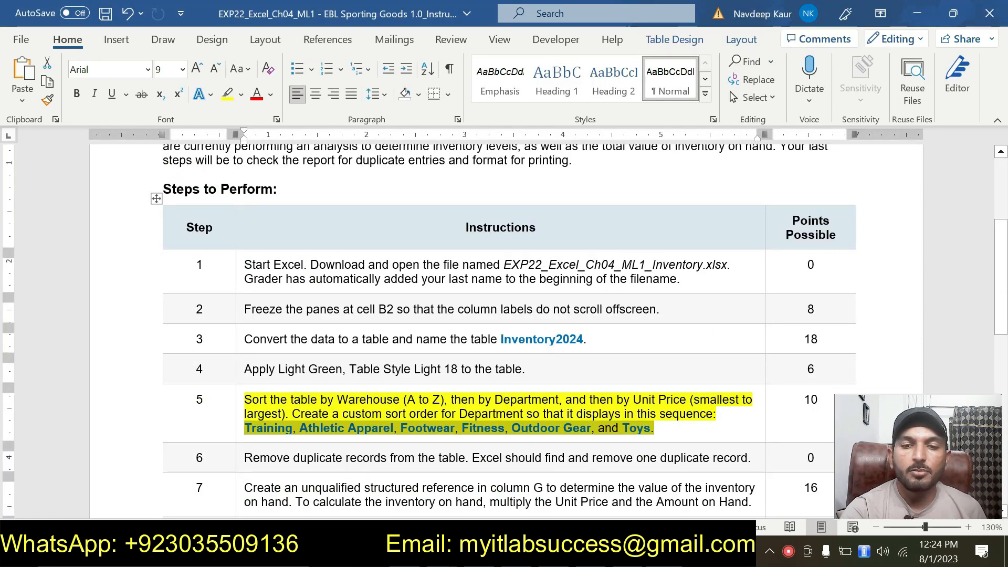
key(alt+Tab)
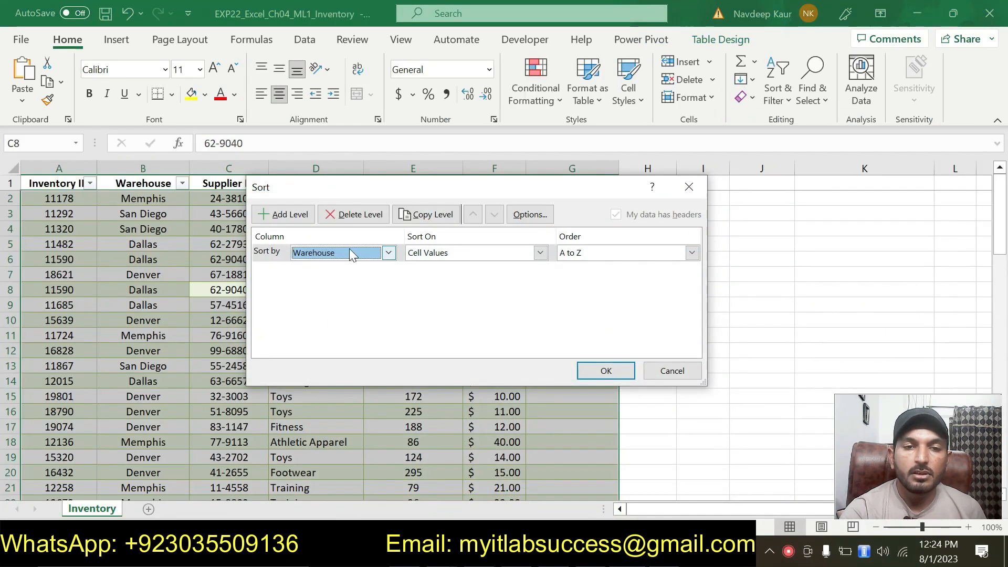
click(284, 216)
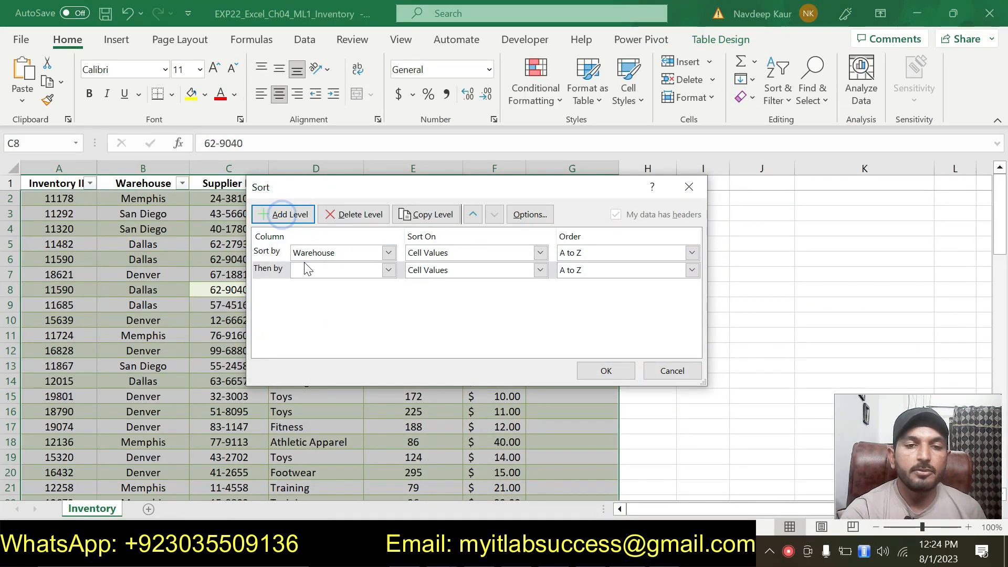
click(388, 270)
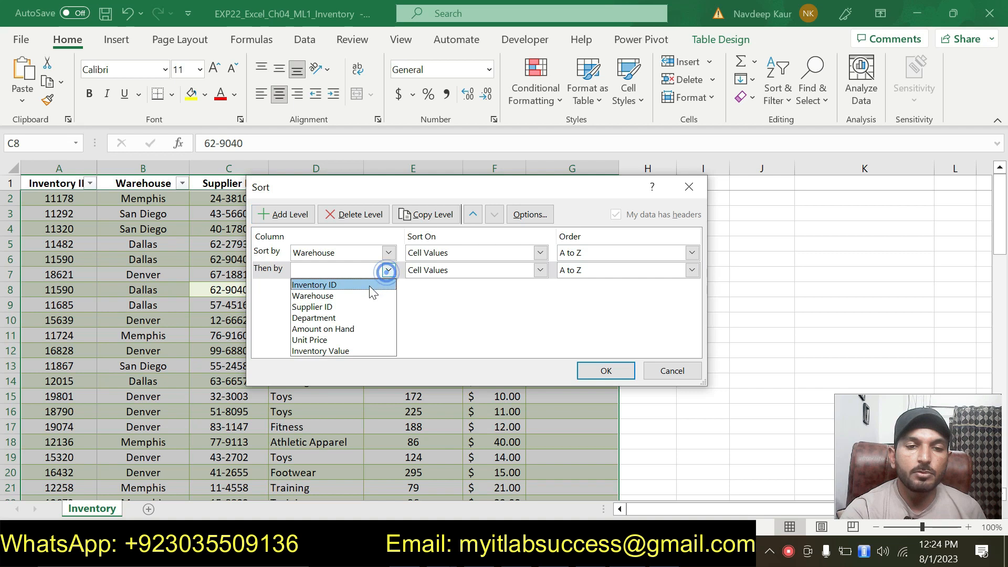
click(336, 318)
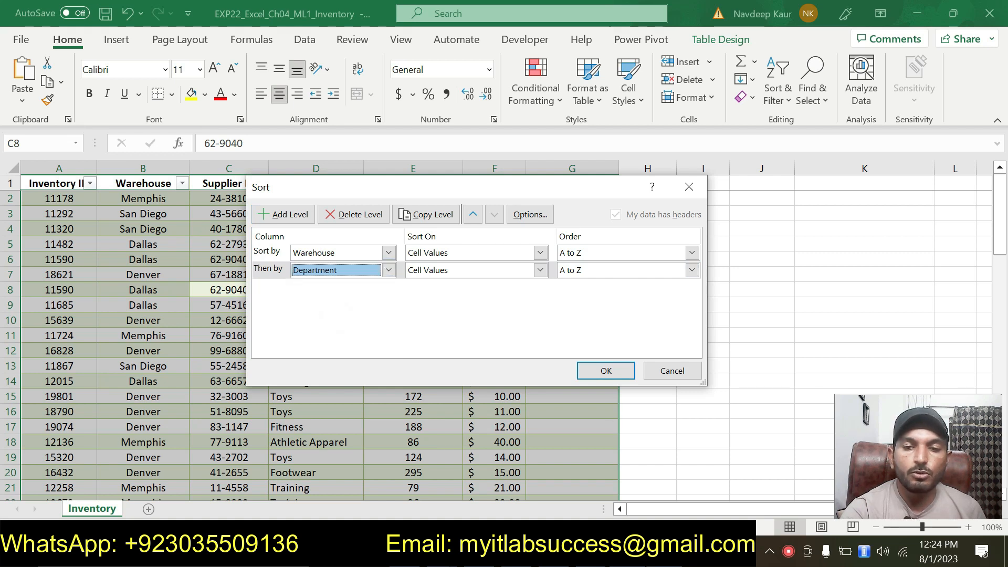
Step: Open the custom list option for the Department level's sort order, checking the custom order instruction
key(alt+Tab)
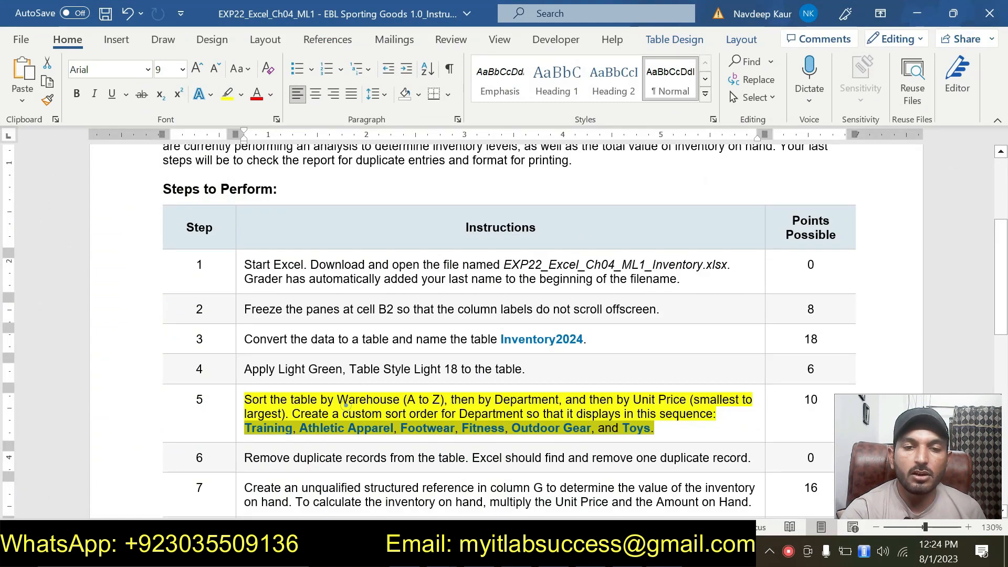
drag(292, 414, 624, 413)
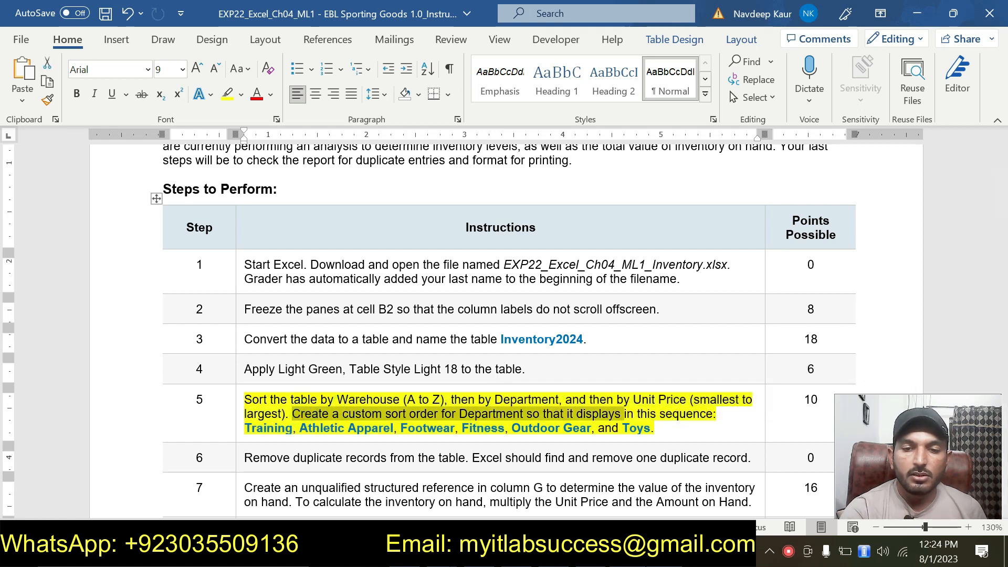
key(alt+Tab)
click(693, 270)
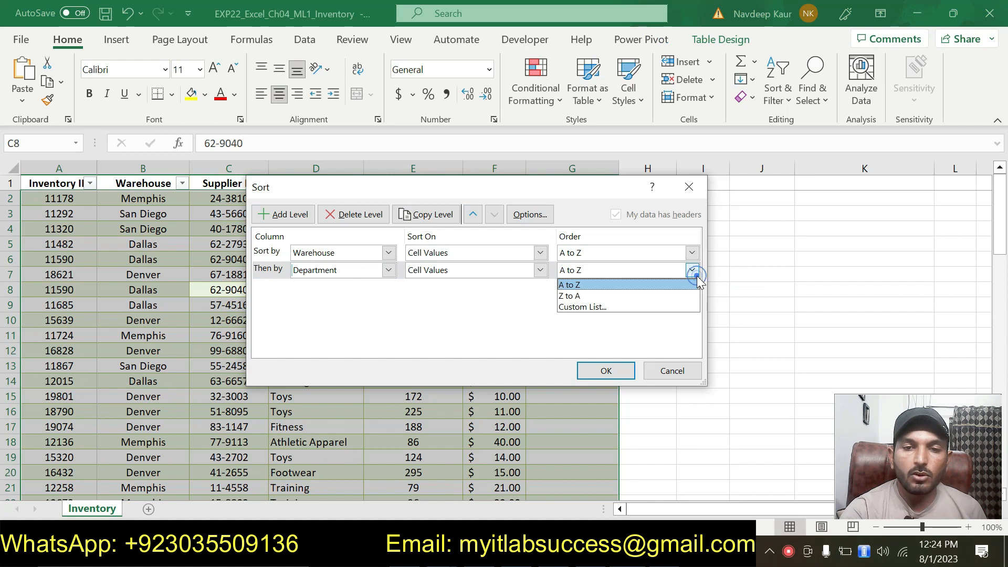
click(601, 308)
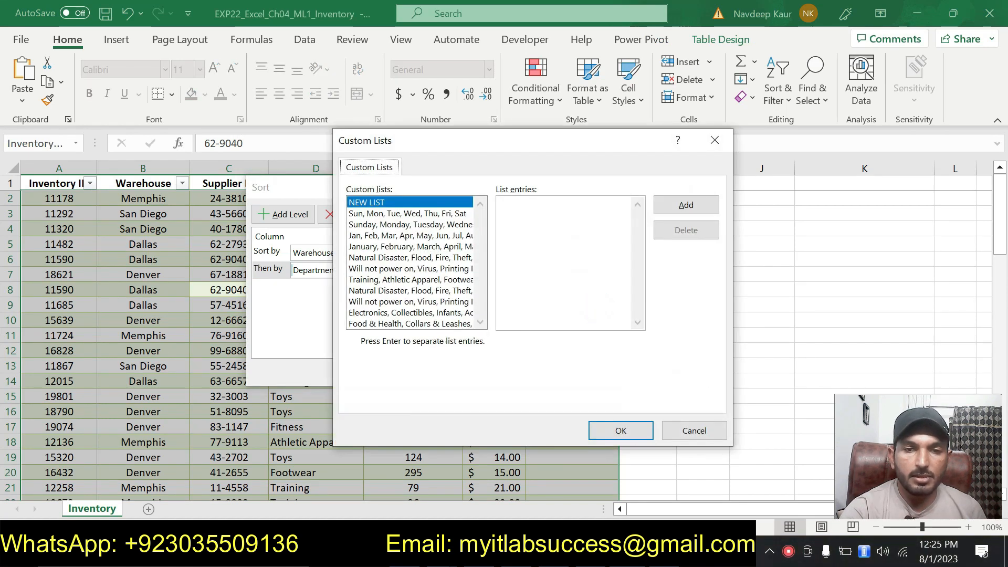
Step: Start a new custom list with the entries Training, Athletic, Apparel, following the instruction document
key(alt+Tab)
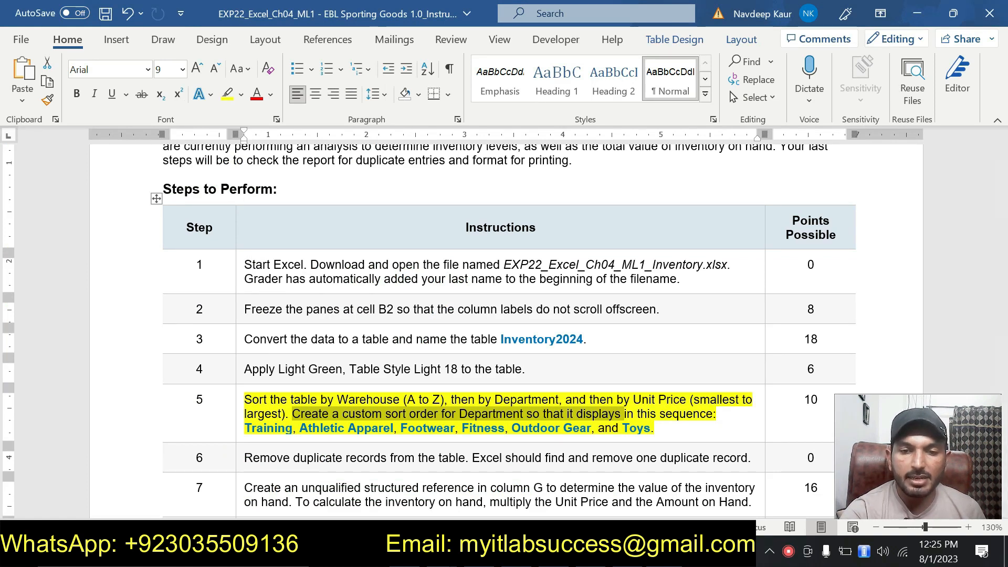
key(alt+Tab)
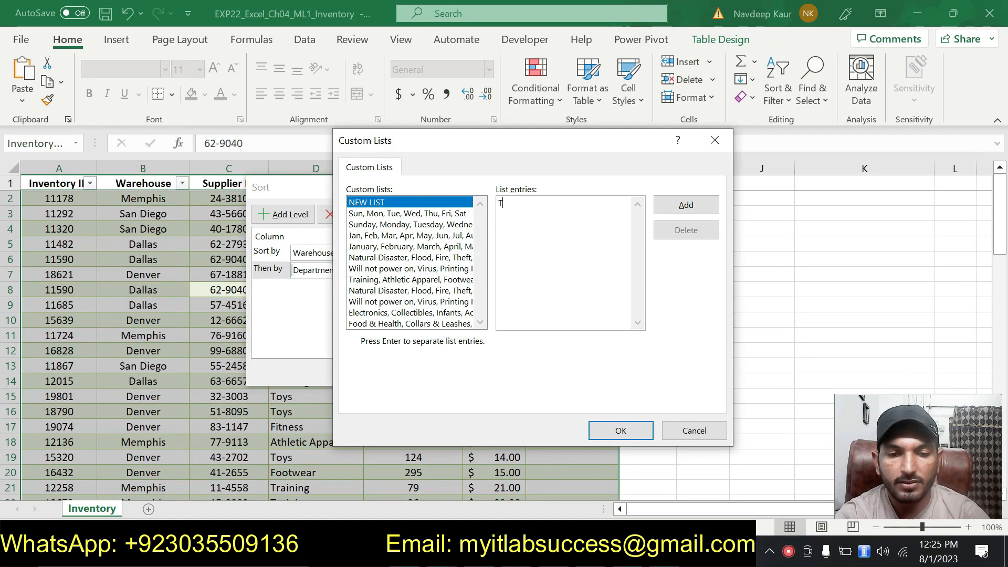
text(Training)
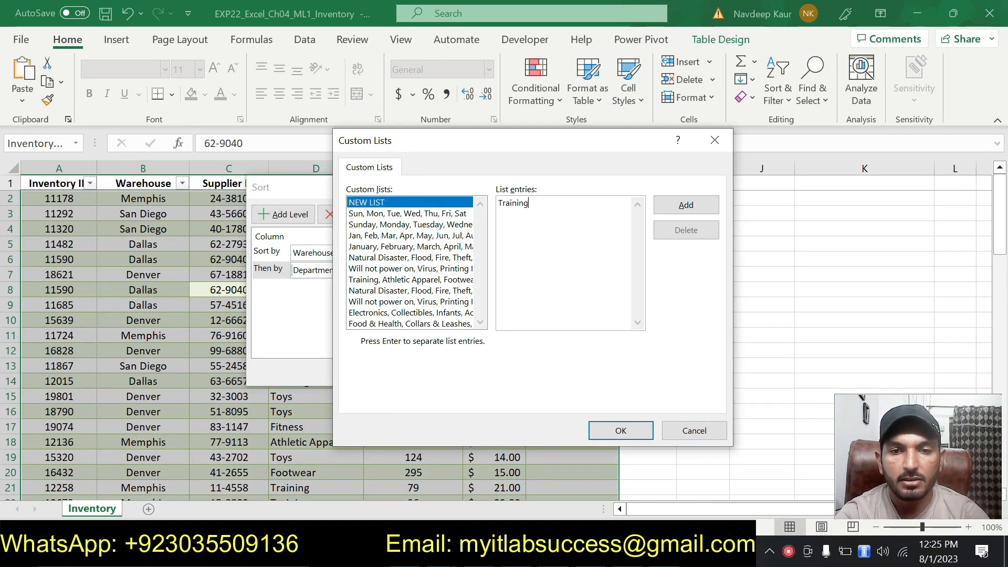
text(, Athletic,)
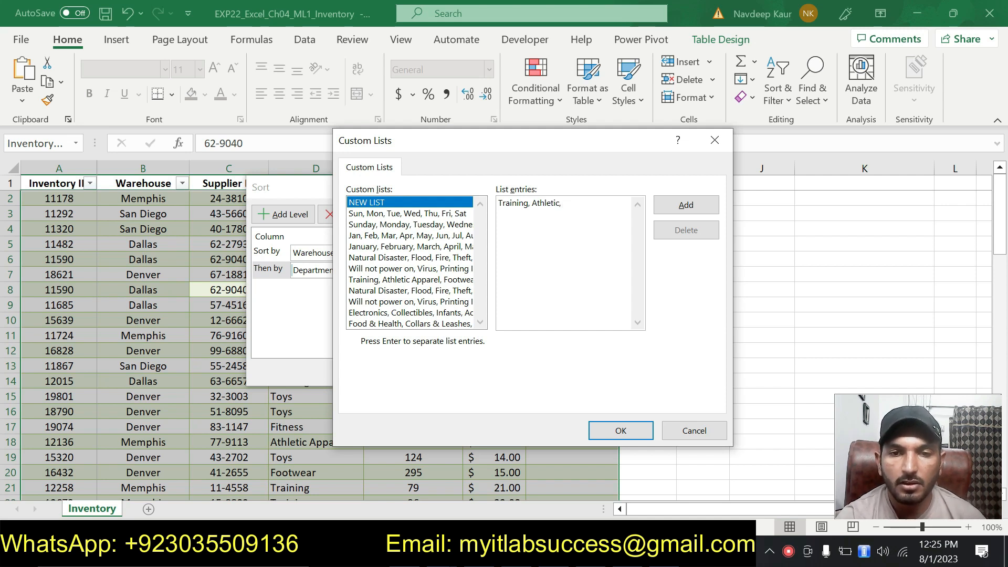
key(alt+Tab)
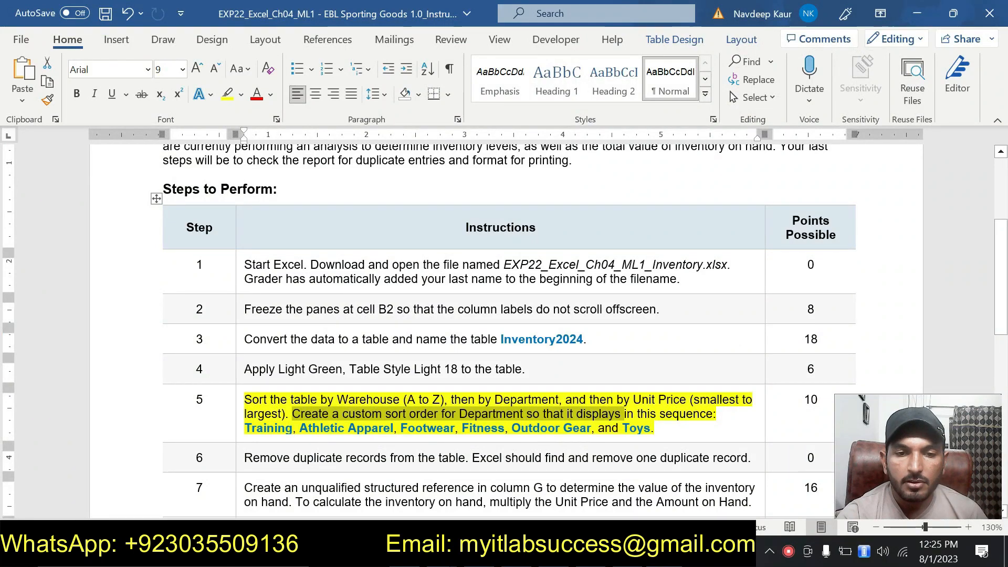
click(650, 554)
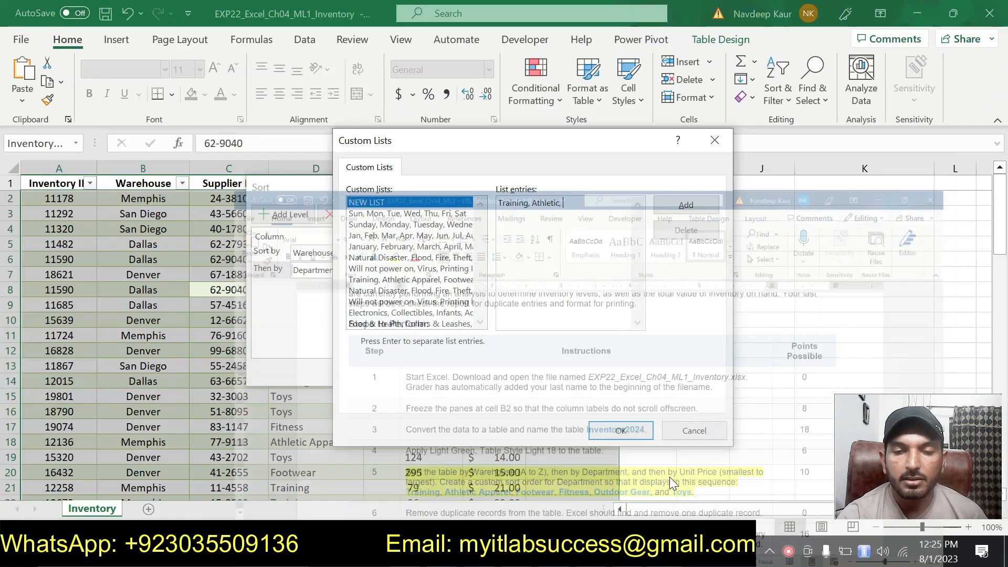
text(Apparel,)
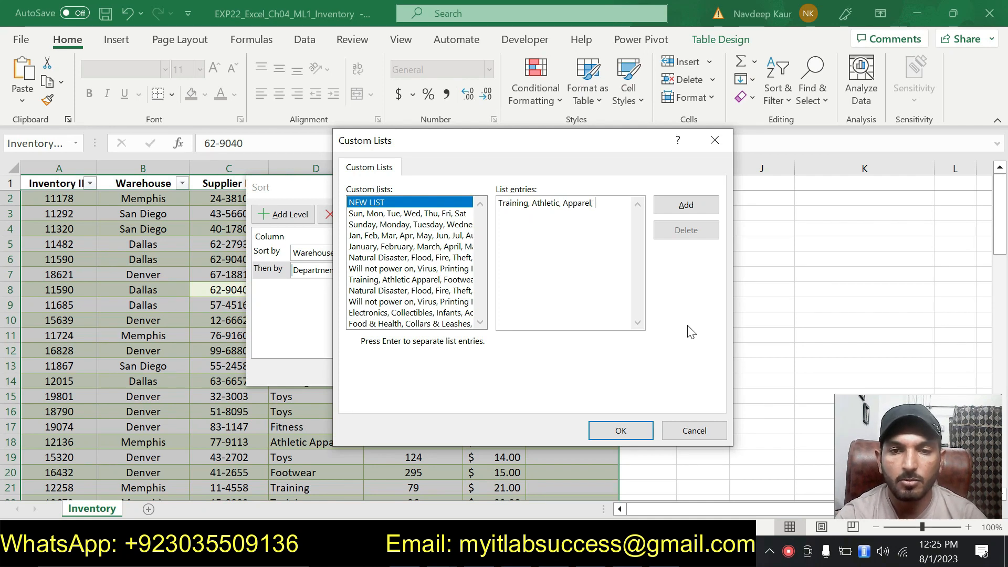
Step: Extend the custom list entries with Footwear and Fitness, checking the order in the instruction document
key(alt+Tab)
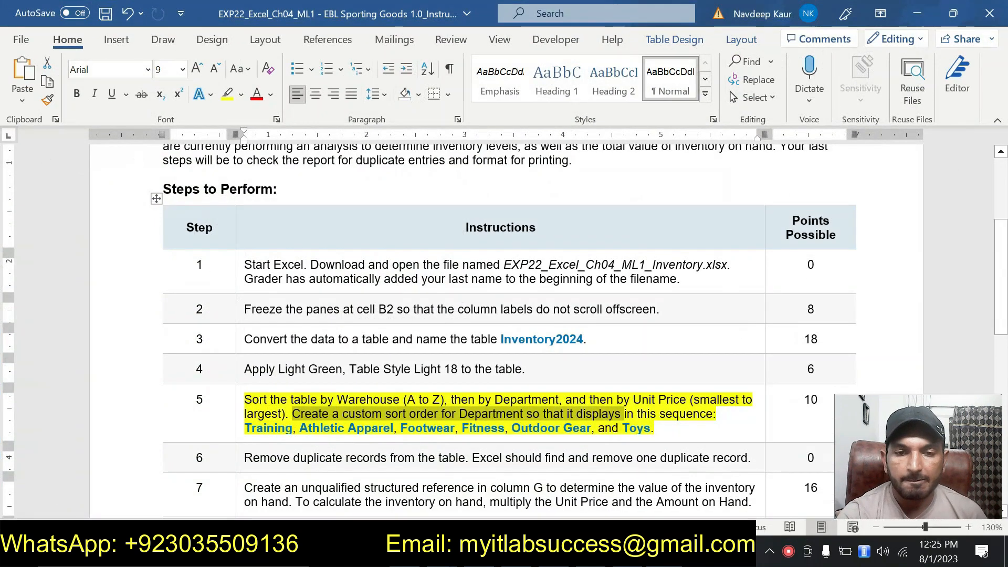
click(652, 555)
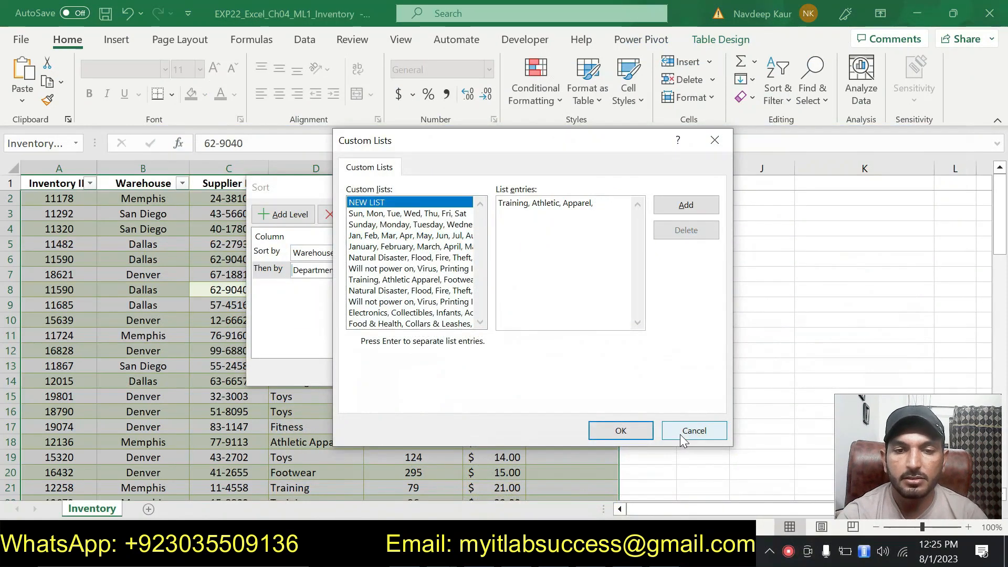
text(Footwear, Fitness,)
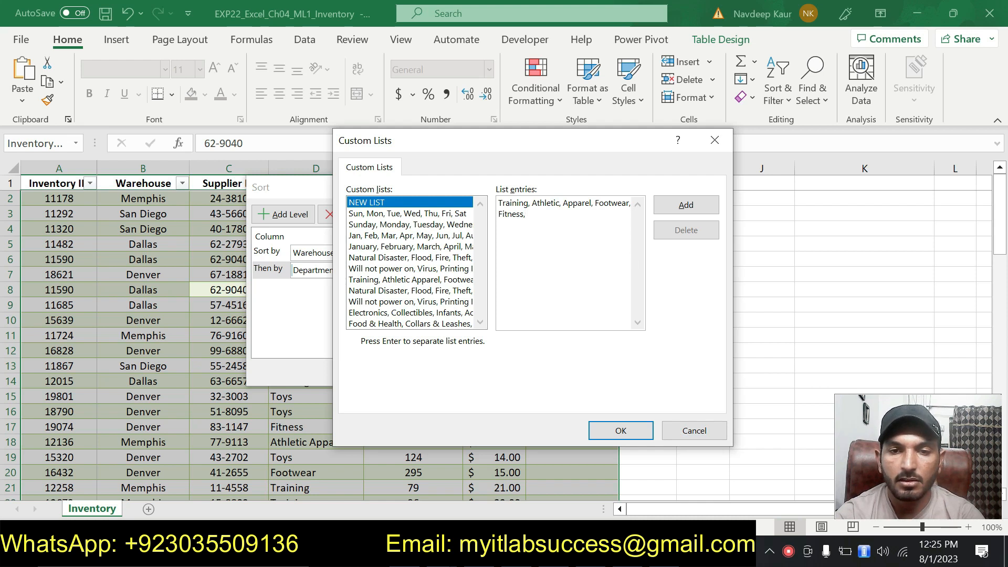
click(499, 214)
key(BackSpace)
click(565, 225)
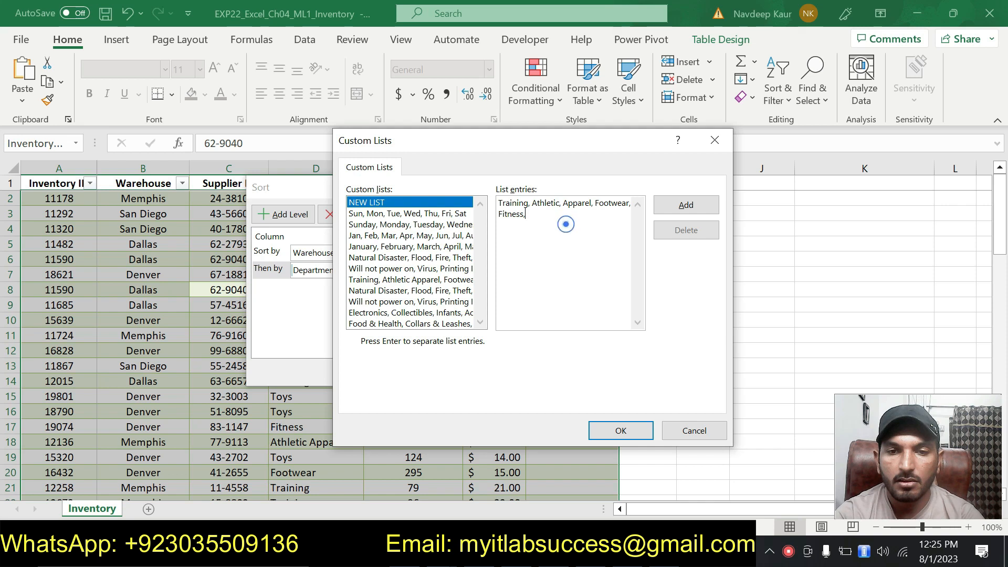
Step: Finish the list with Outdoor Gear and Toys, compare it with the instructions, and apply it as the Department order
click(595, 553)
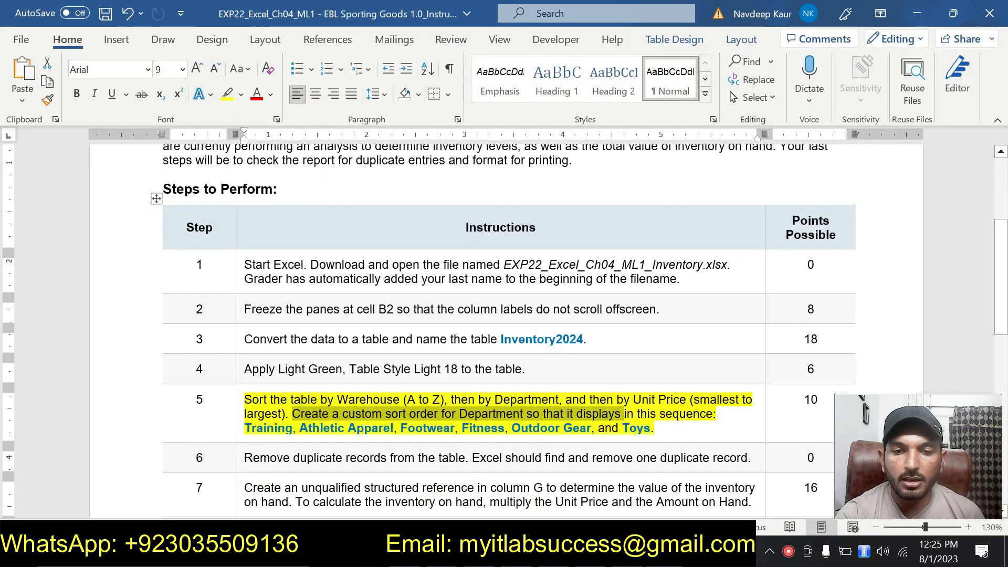
click(595, 554)
text(Outdoor Gear, Toys)
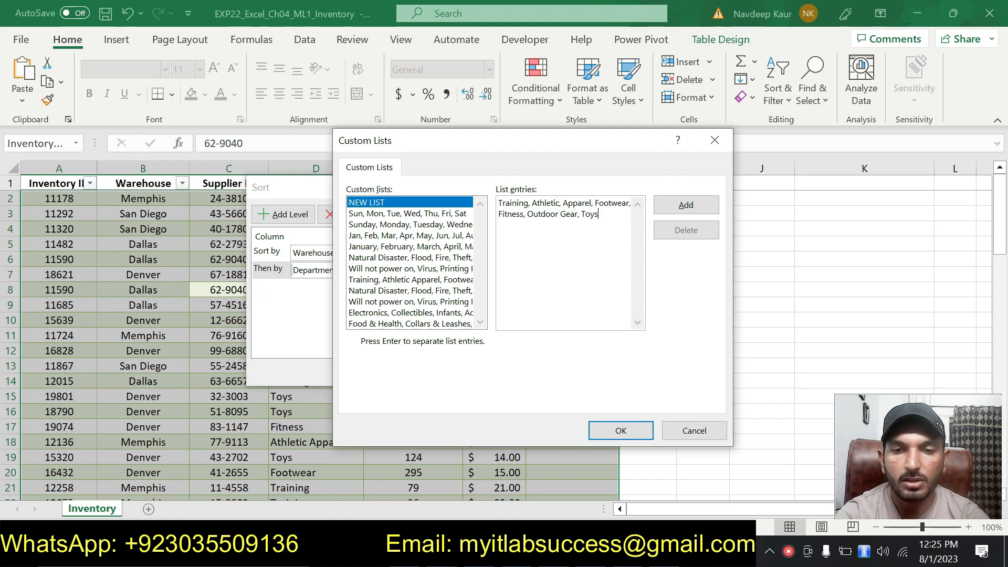
drag(601, 220, 498, 204)
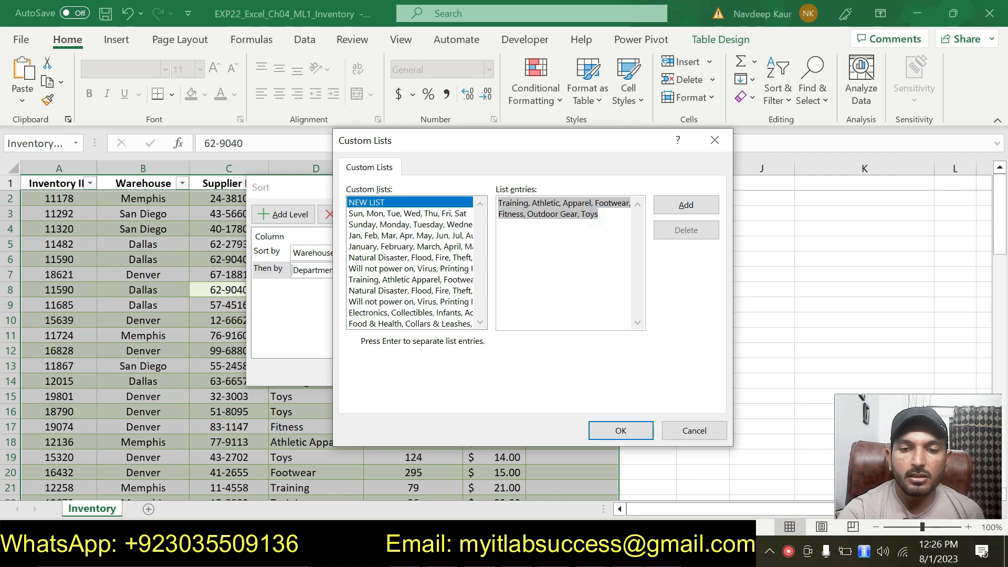
click(462, 552)
drag(244, 428, 651, 427)
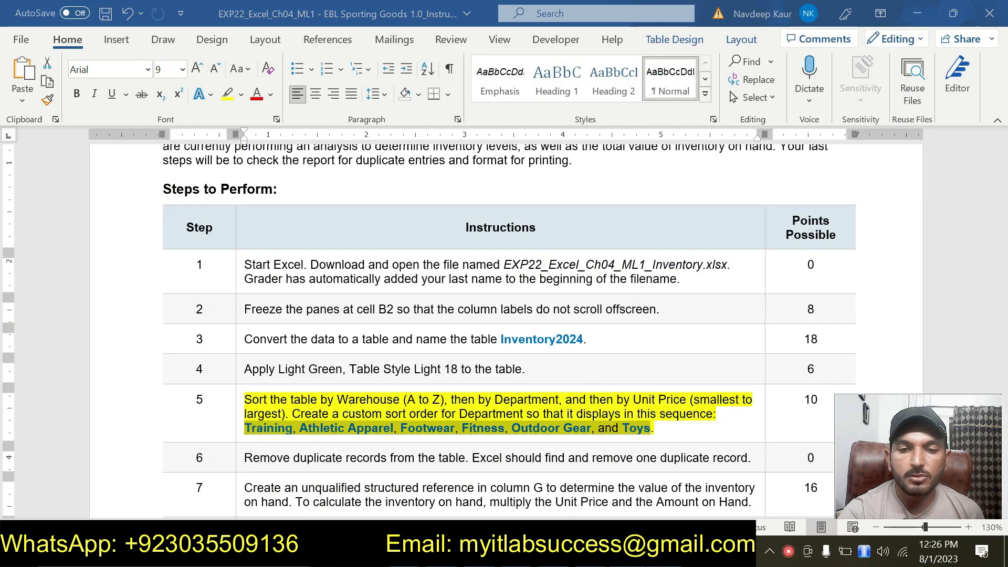
key(alt+Tab)
click(627, 435)
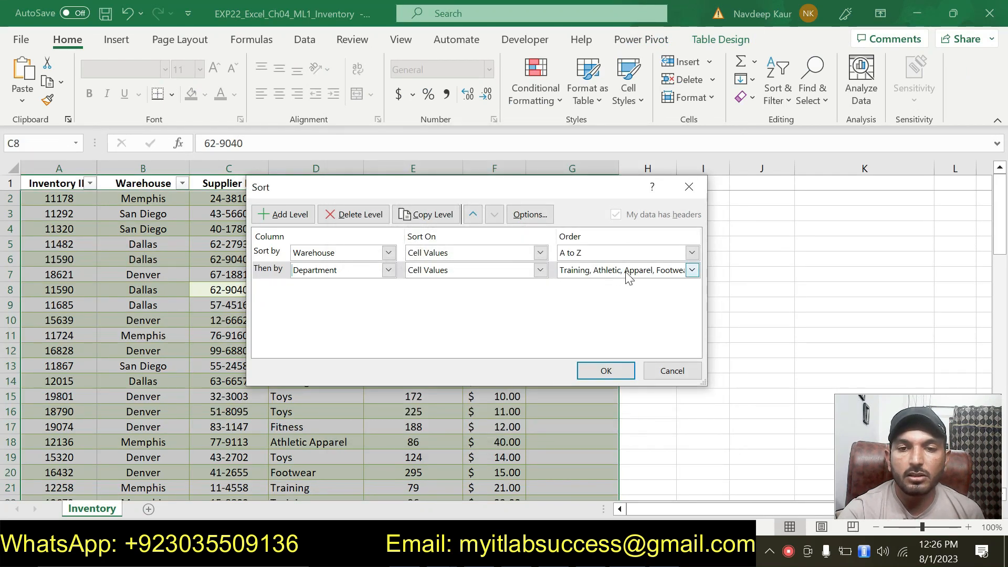
Step: Add a third sort level by Unit Price, Smallest to Largest, and apply the sort to the table
key(alt+Tab)
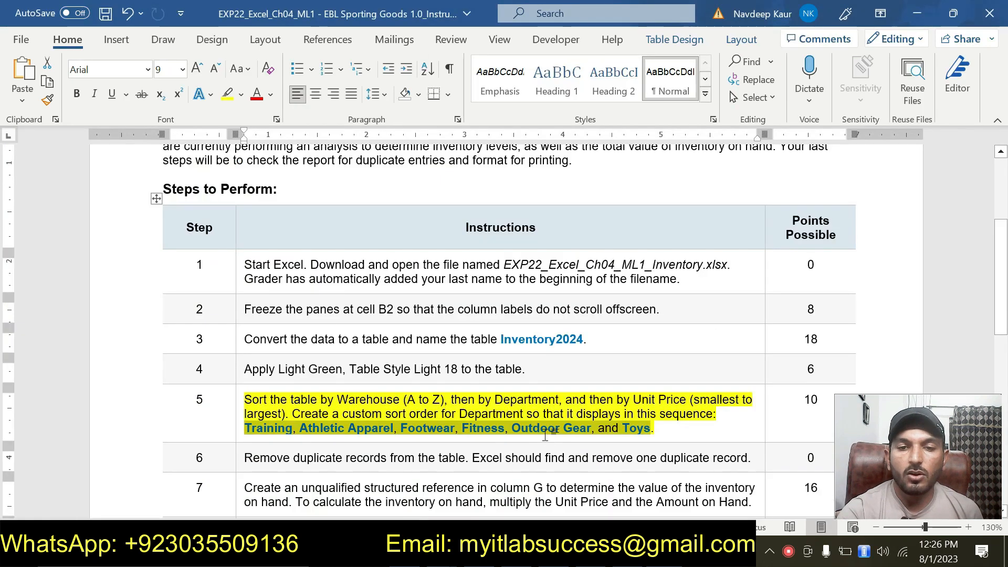
scroll(504, 315, down, 3)
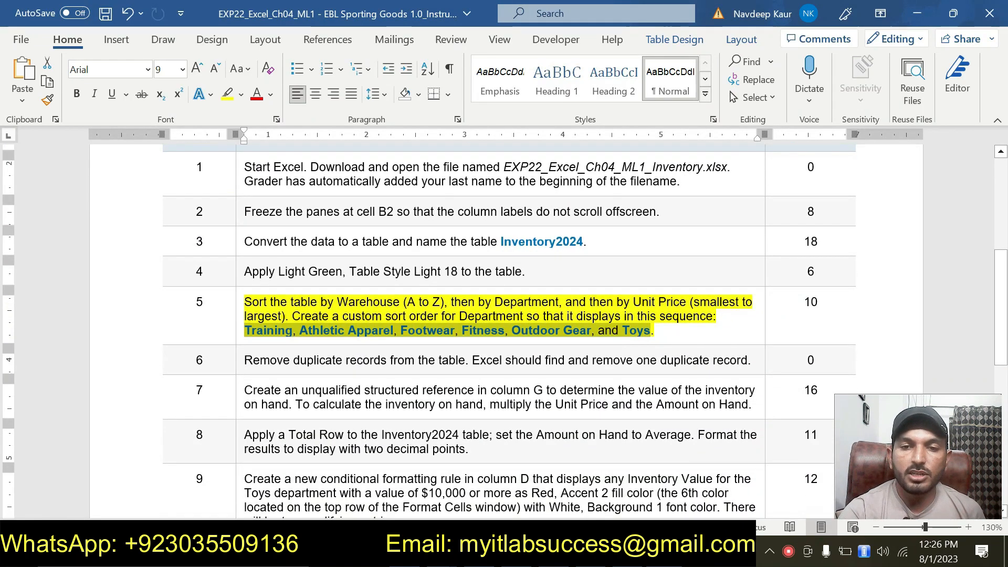
key(alt+Tab)
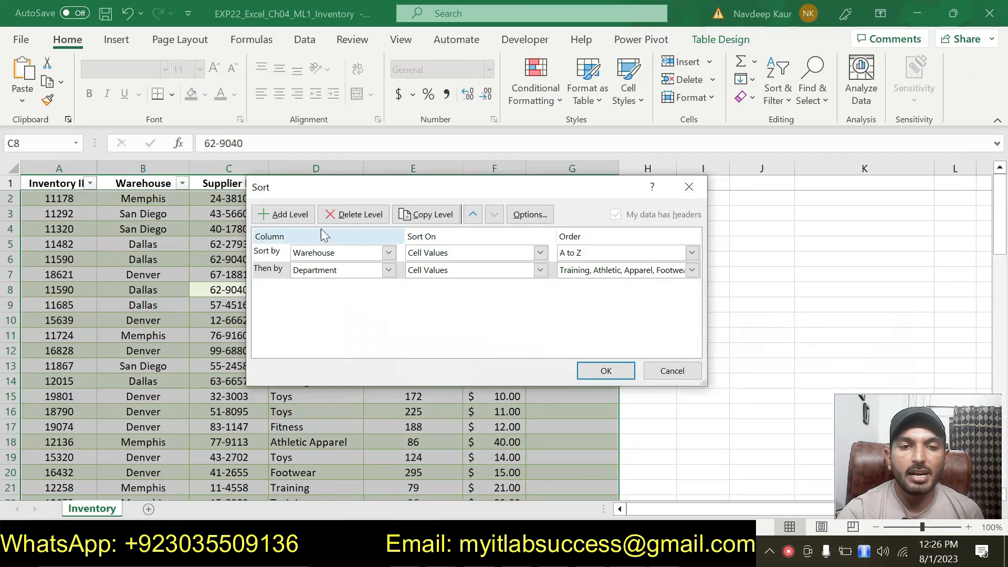
click(304, 218)
click(388, 287)
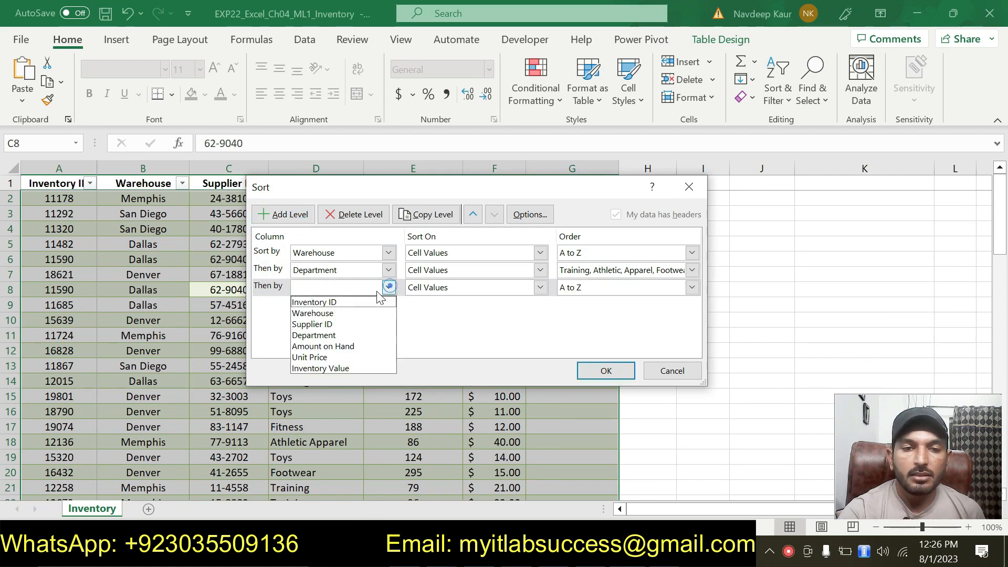
click(322, 357)
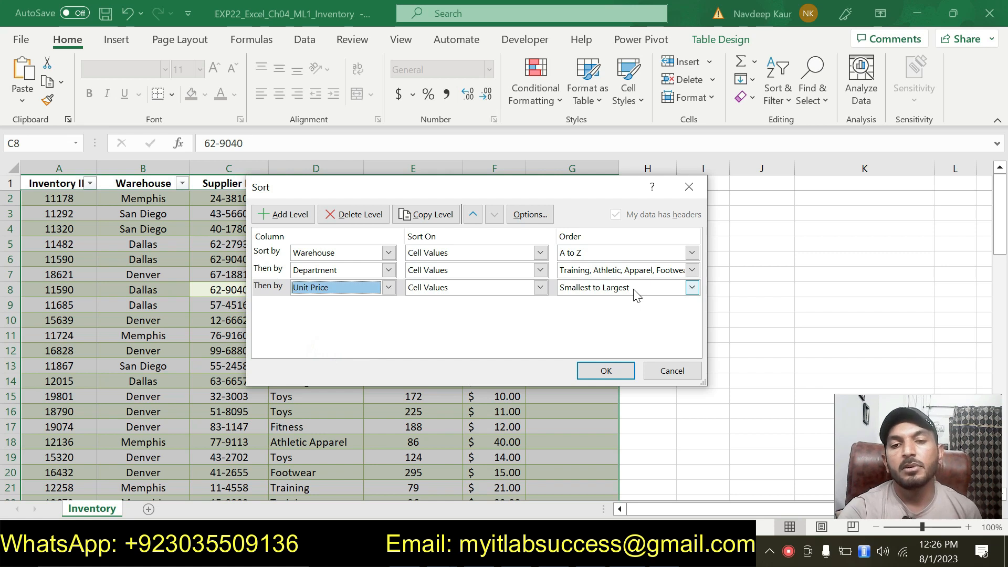
click(604, 371)
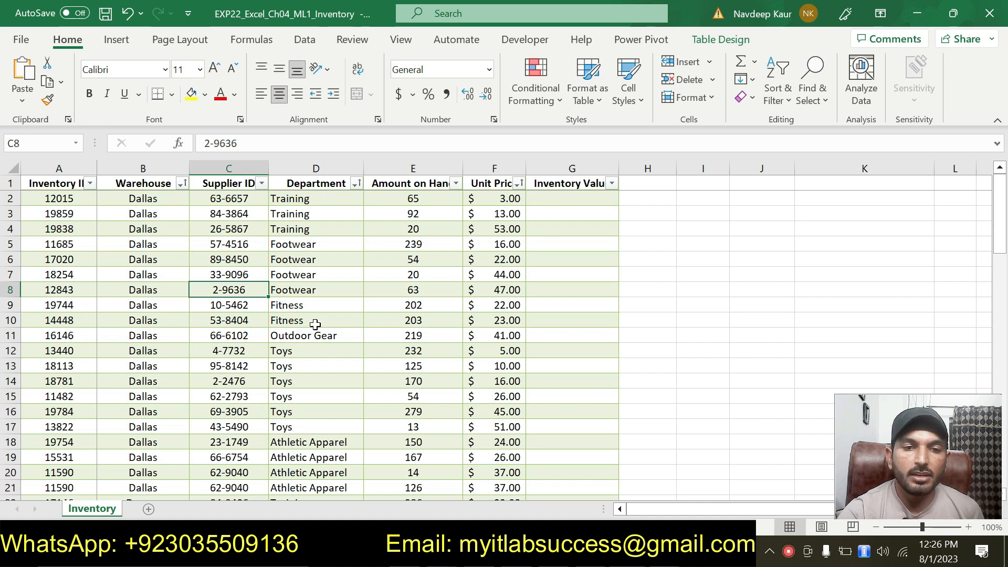
Step: Scroll through the sorted table to check the Warehouse, Department and Unit Price order
scroll(313, 362, down, 4)
scroll(313, 363, up, 4)
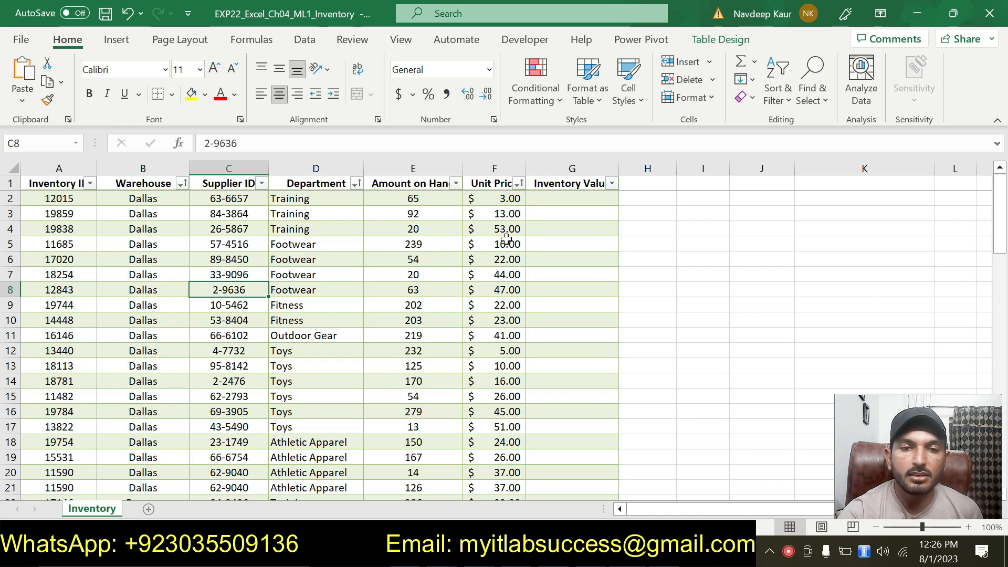
scroll(515, 265, down, 7)
scroll(513, 266, up, 7)
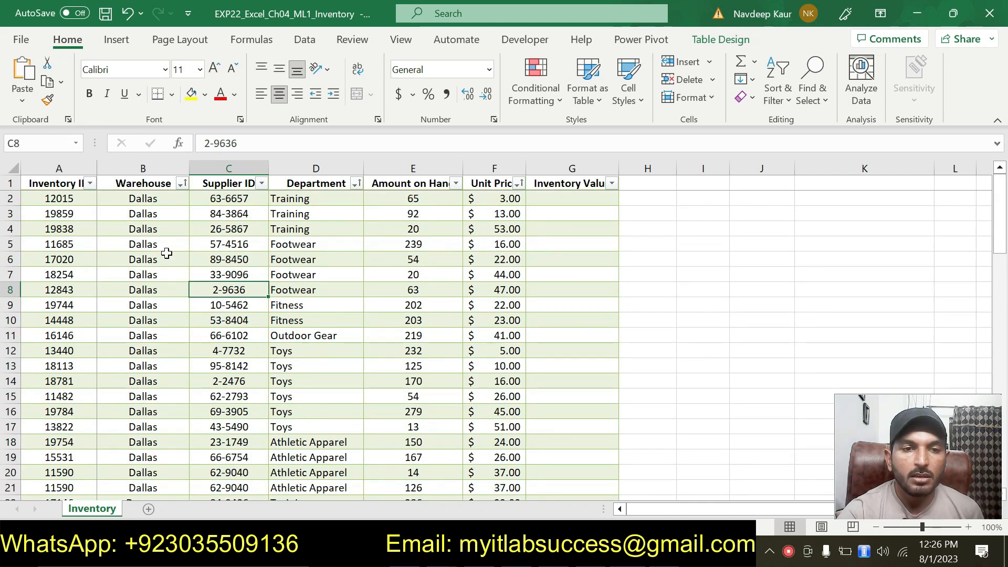
scroll(166, 253, down, 18)
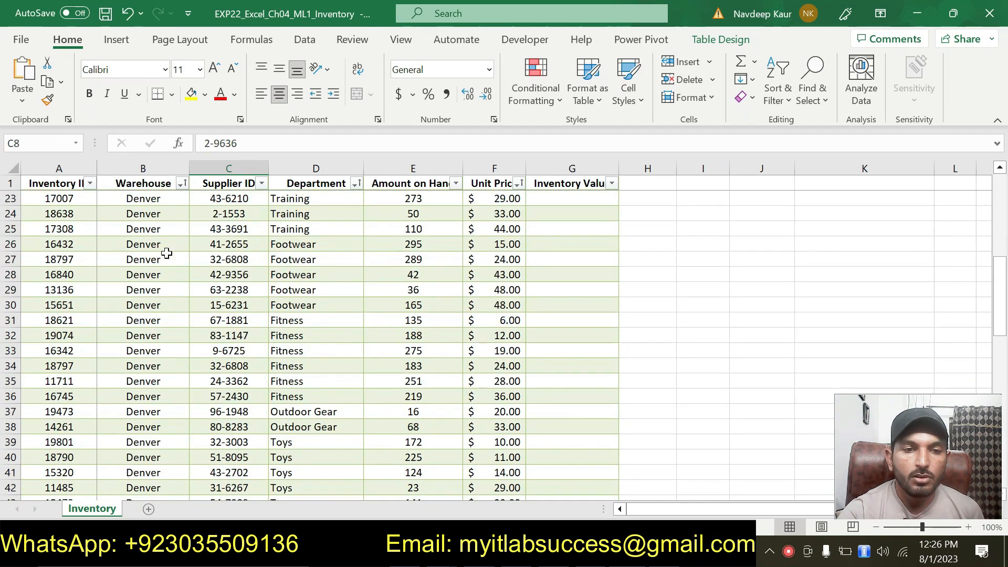
scroll(167, 253, up, 8)
scroll(166, 253, up, 10)
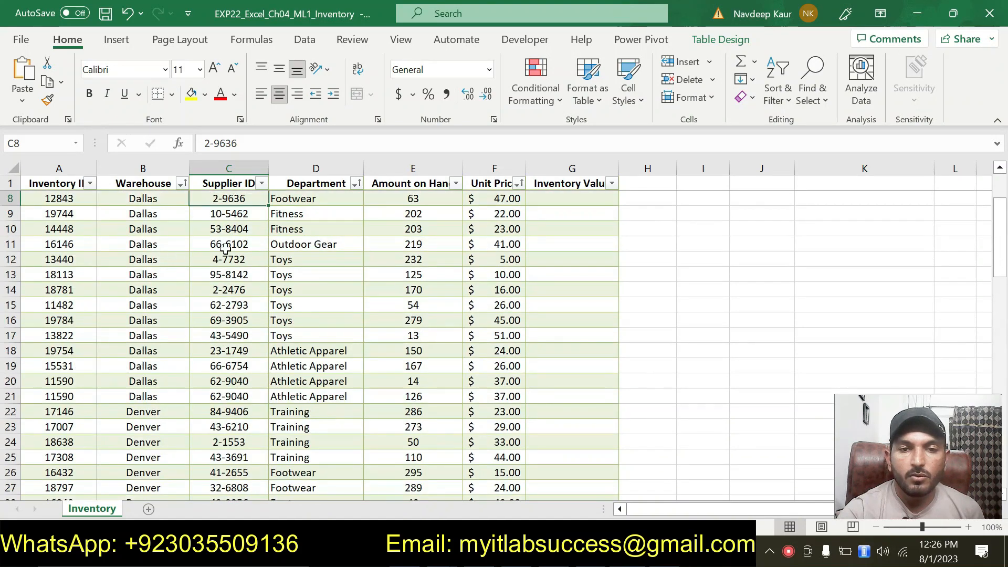
Step: In the instruction document, remove the highlight from step 5 and highlight step 6
key(alt+Tab)
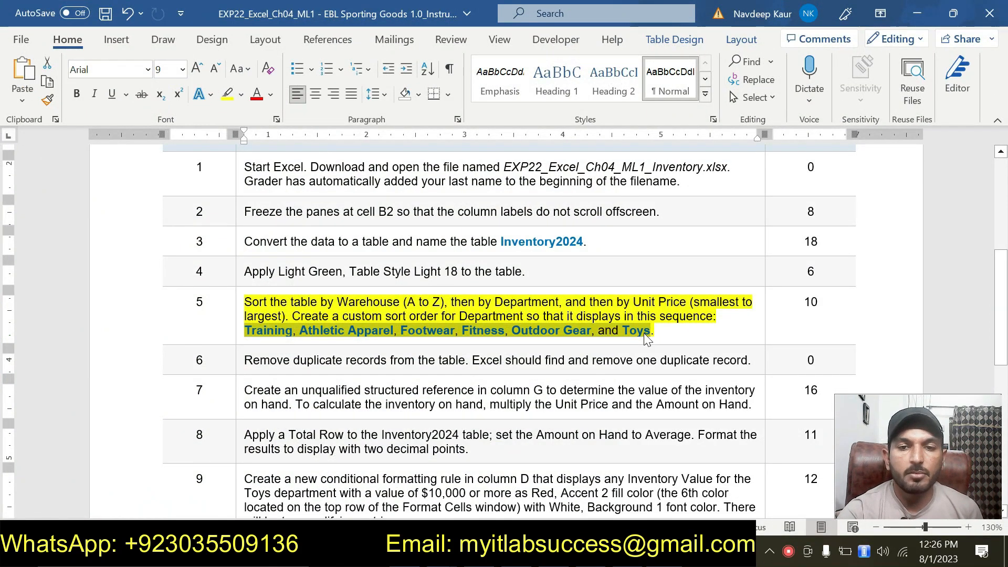
drag(655, 331, 245, 302)
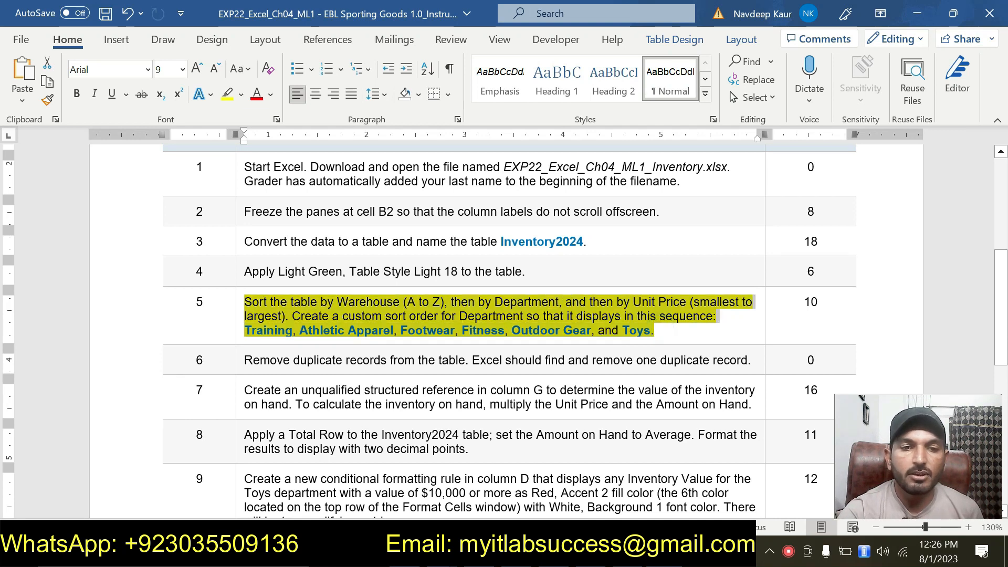
click(318, 275)
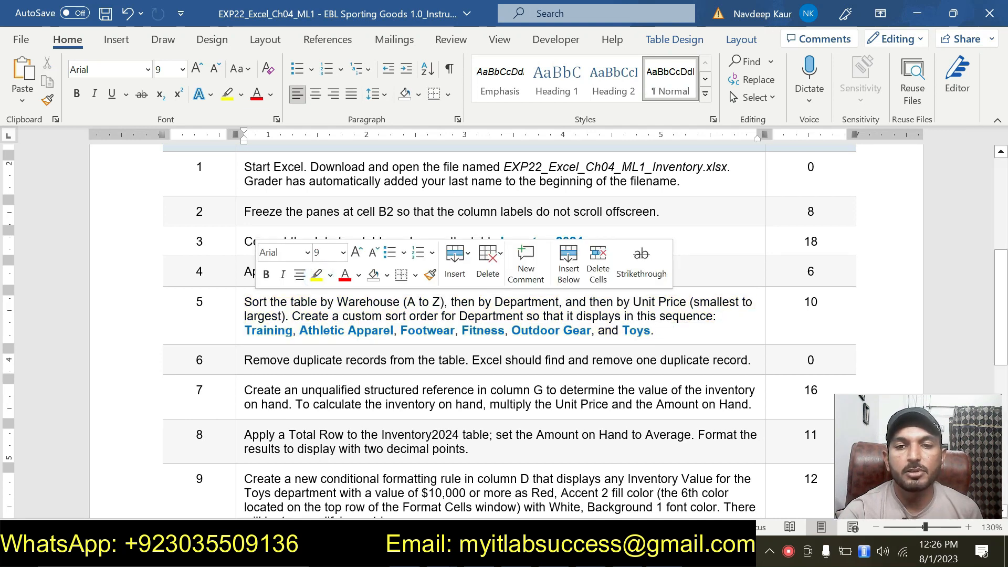
click(663, 331)
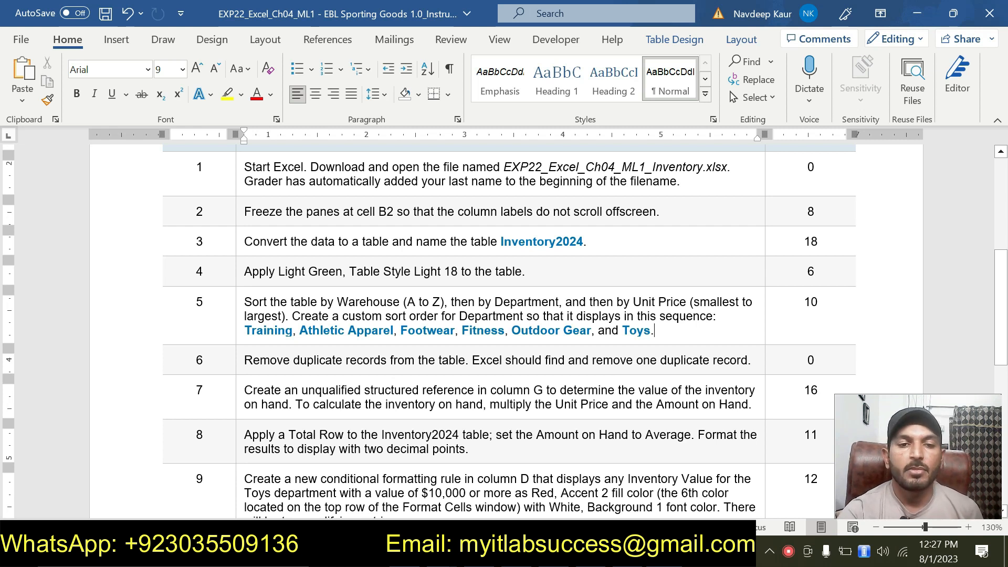
click(240, 360)
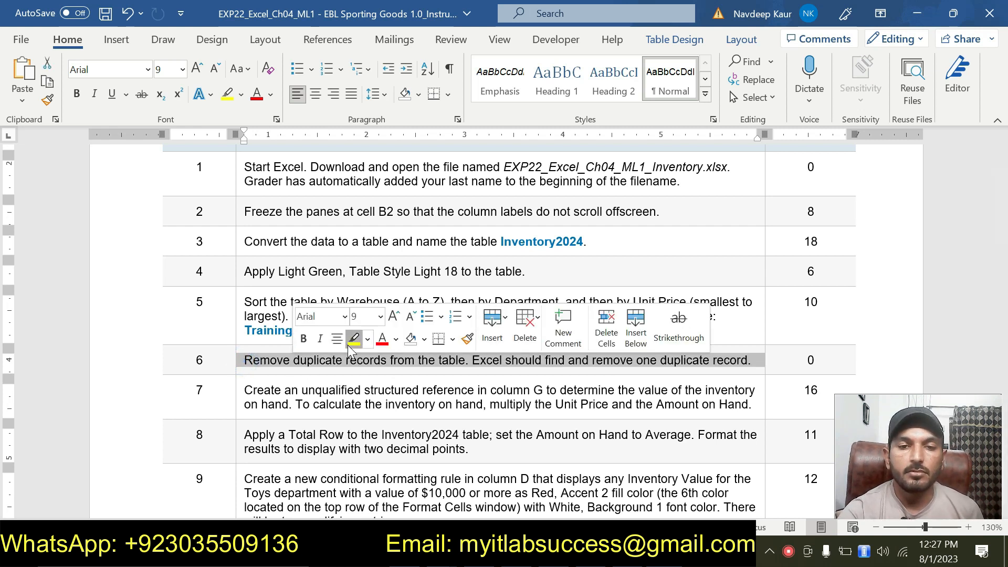
click(354, 338)
scroll(347, 345, down, 3)
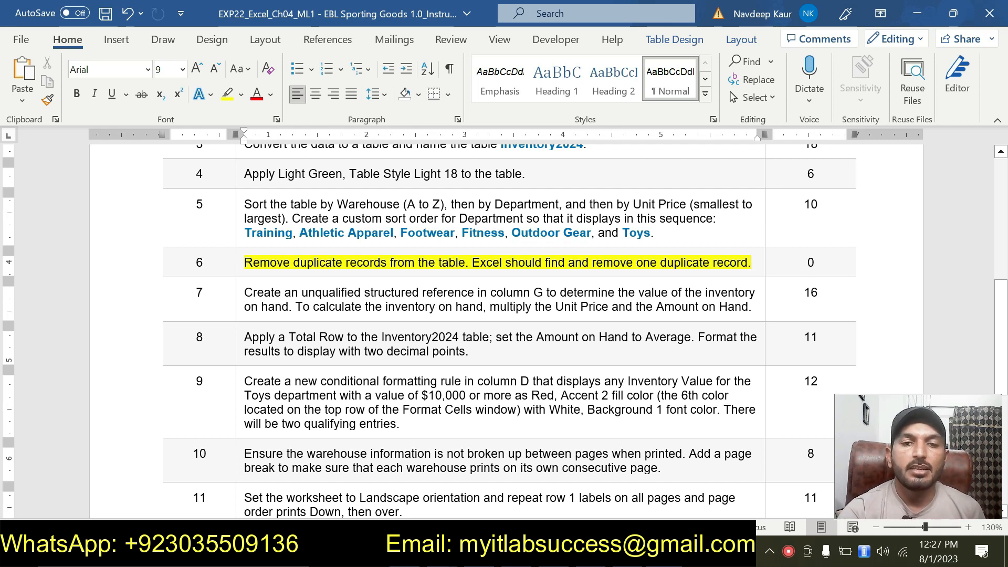
key(alt+Tab)
scroll(241, 371, down, 11)
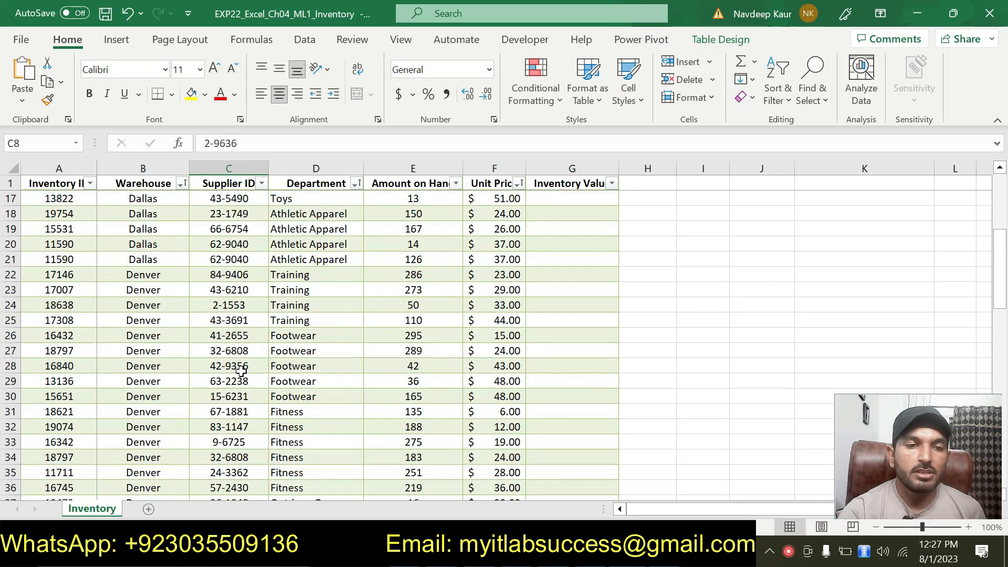
scroll(240, 371, down, 10)
scroll(259, 400, up, 1)
scroll(259, 400, up, 20)
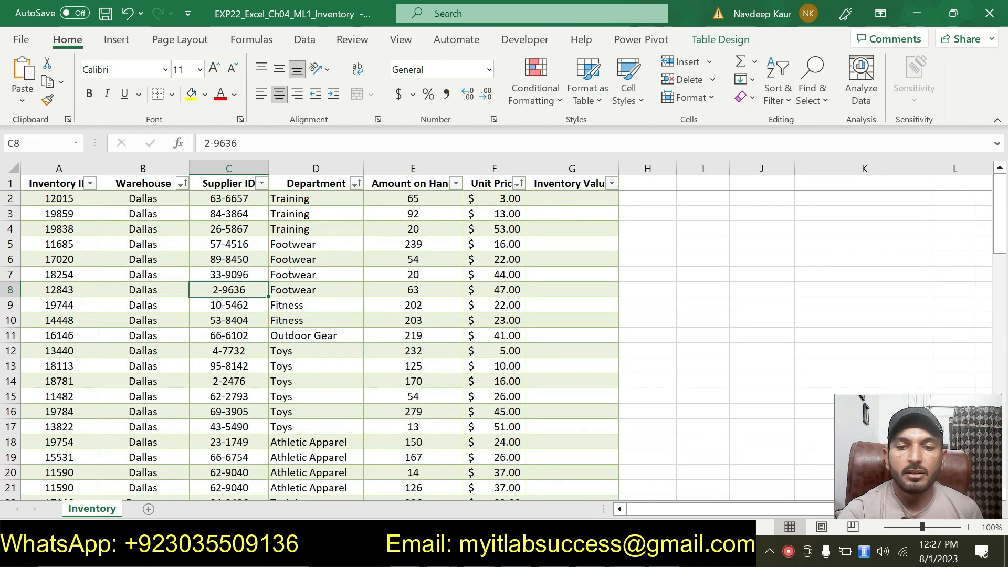
key(alt+Tab)
key(alt+Tab)
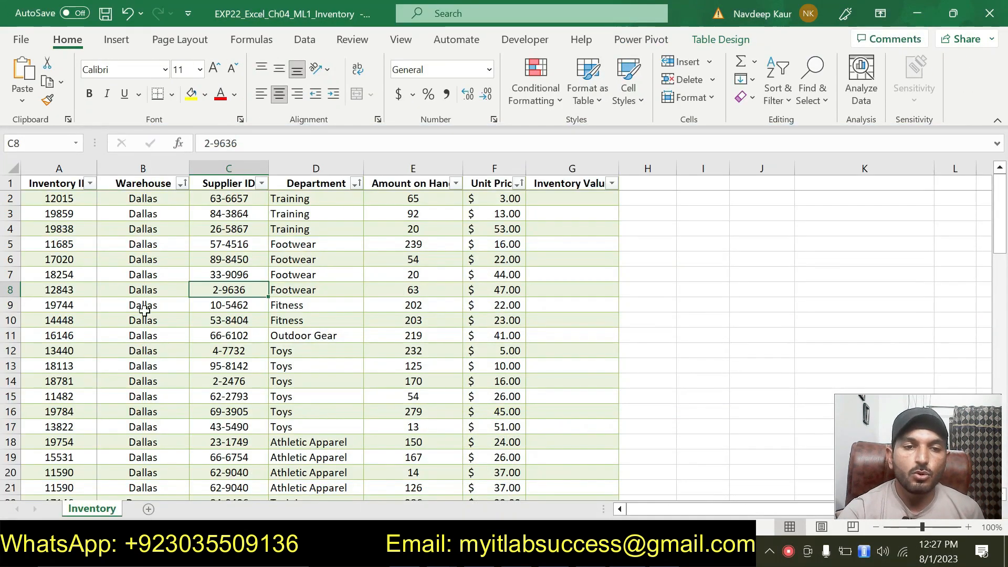
Step: Remove duplicate records from the Inventory2024 table, checking all columns
click(163, 272)
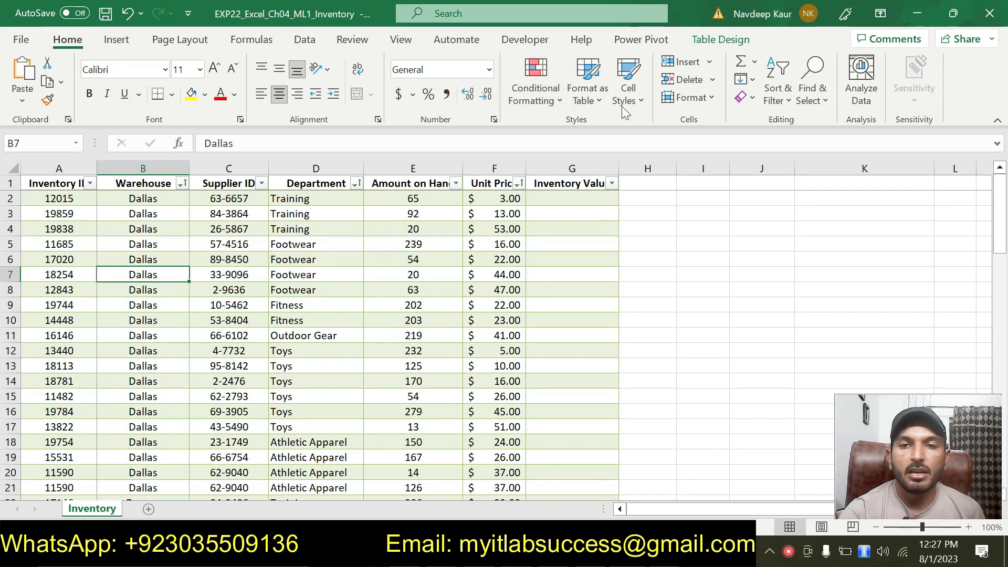
click(305, 41)
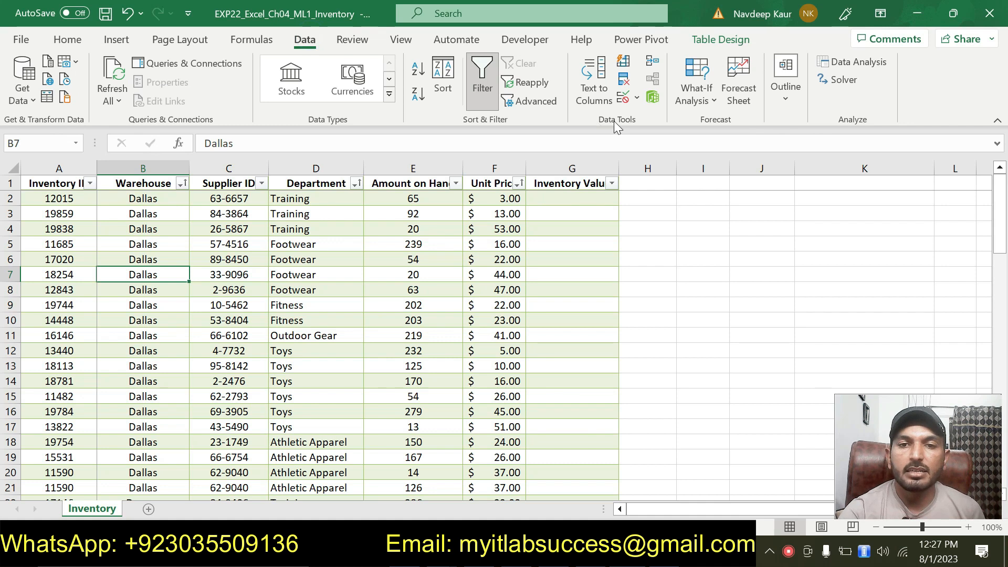
click(625, 82)
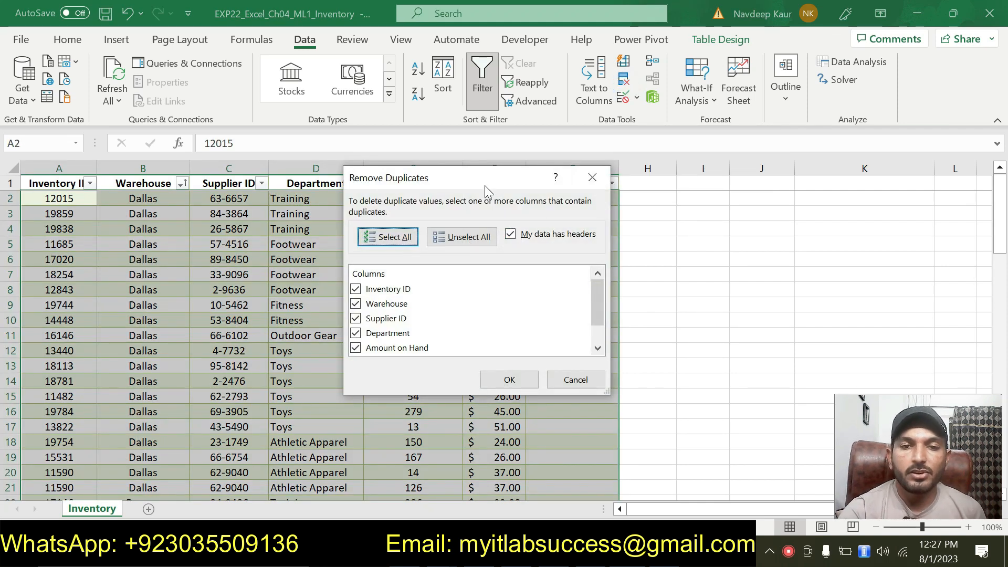
drag(483, 179, 452, 122)
click(479, 322)
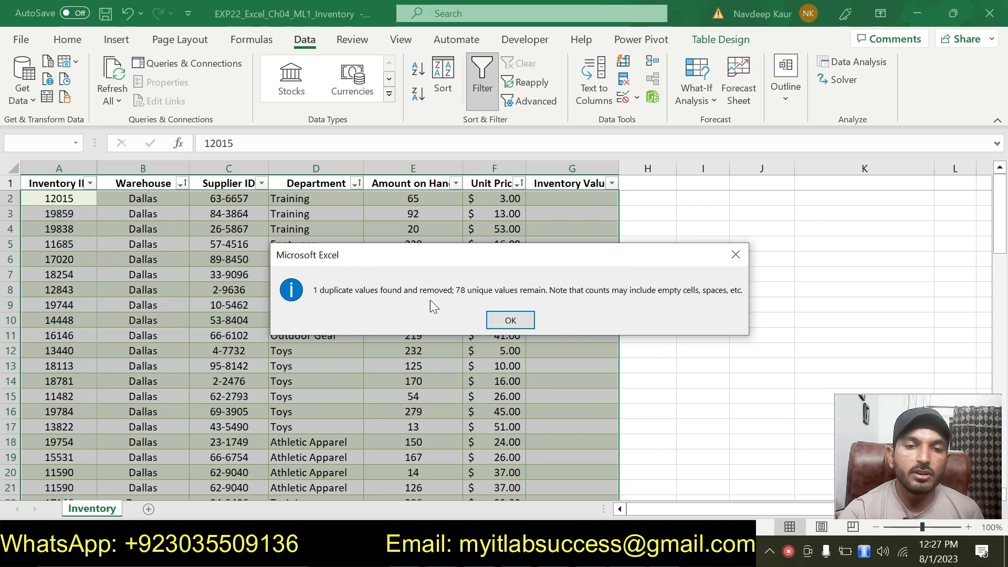
click(512, 320)
click(666, 375)
Step: Remove the highlight from step 6 in the instruction document
key(alt+Tab)
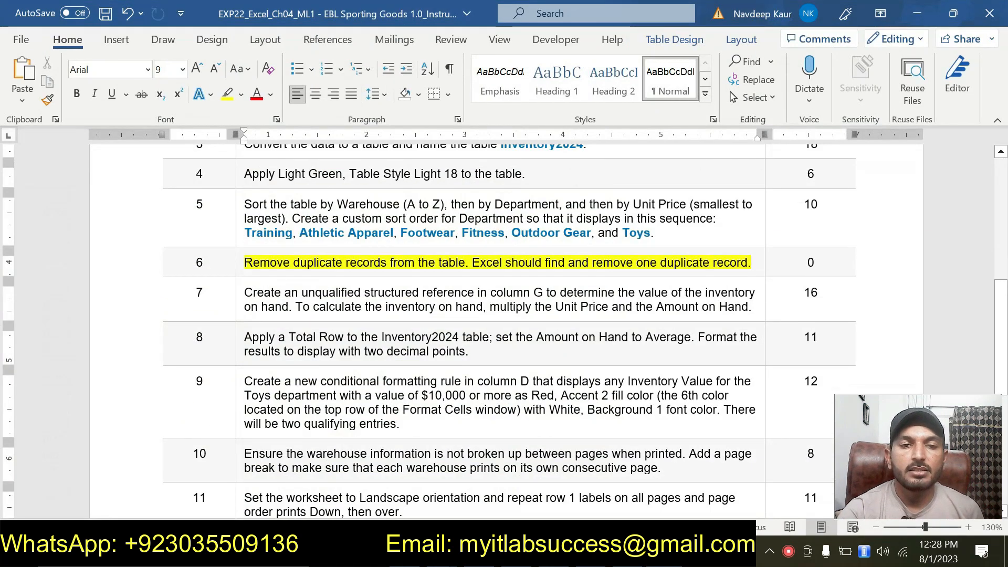
drag(245, 262, 748, 262)
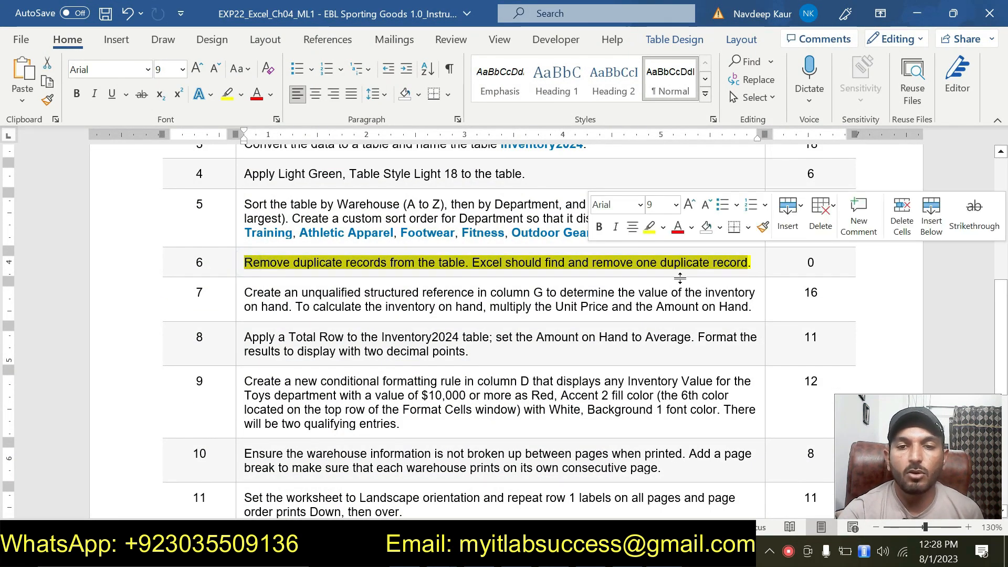
click(647, 226)
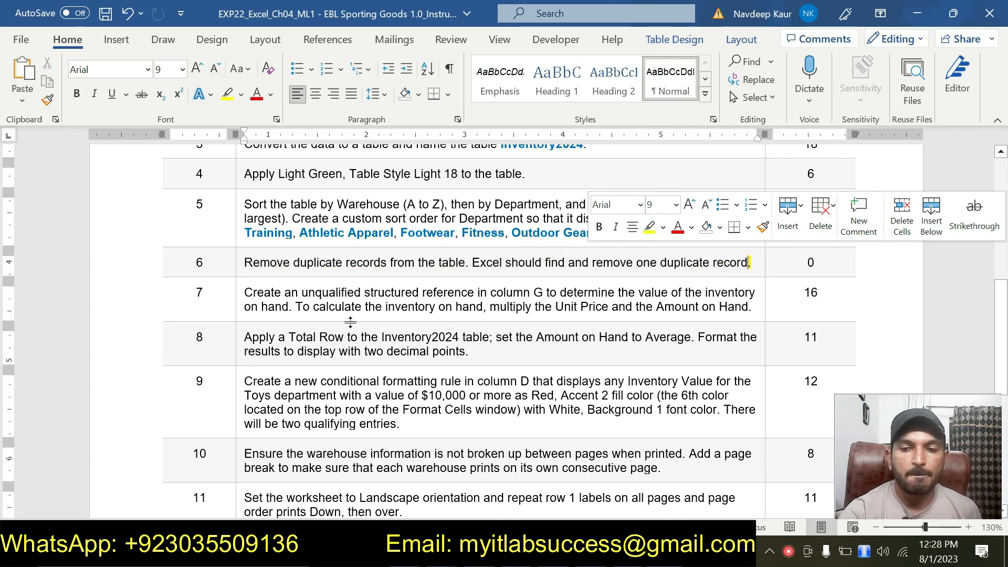
Step: Highlight step 7 in the instruction document
drag(247, 293, 679, 317)
click(674, 273)
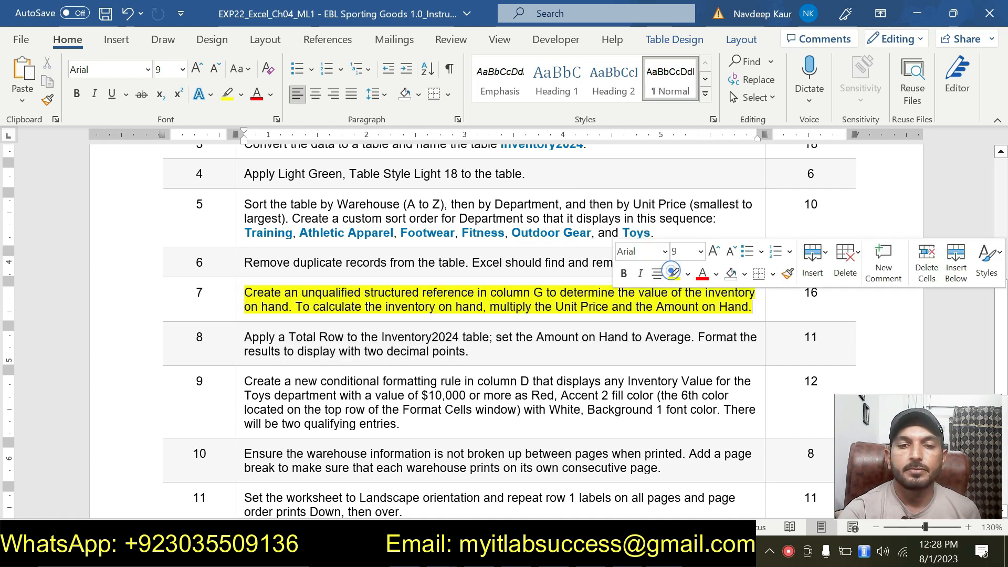
click(625, 317)
click(754, 310)
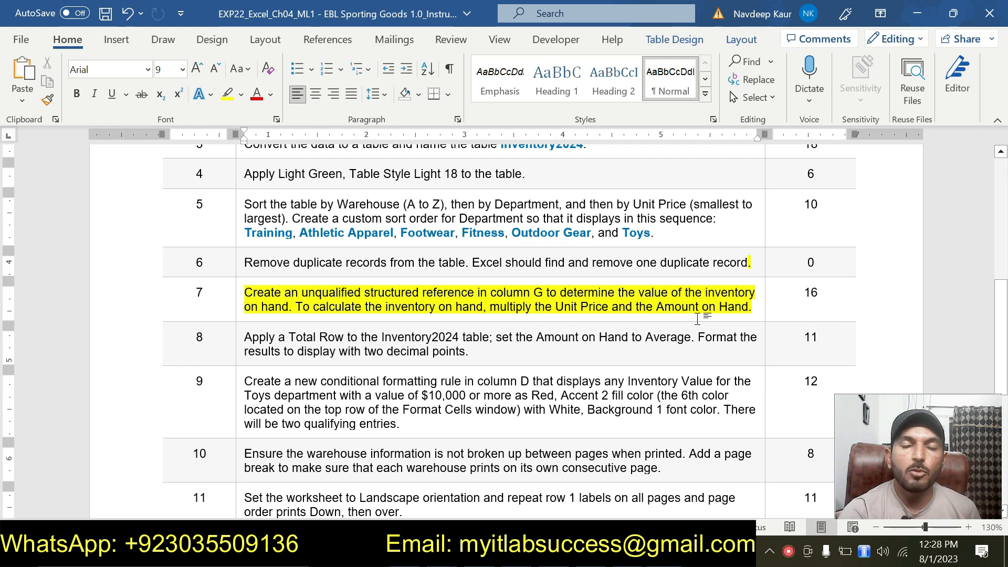
Step: Autofit the widths of the Inventory Value, Unit Price and Amount on Hand columns
key(alt+Tab)
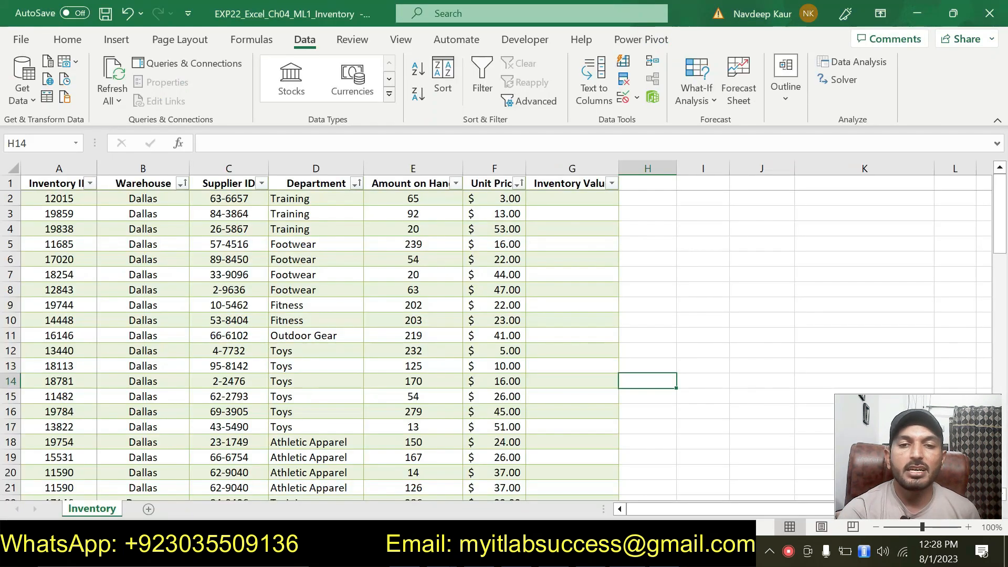
double_click(624, 166)
click(575, 196)
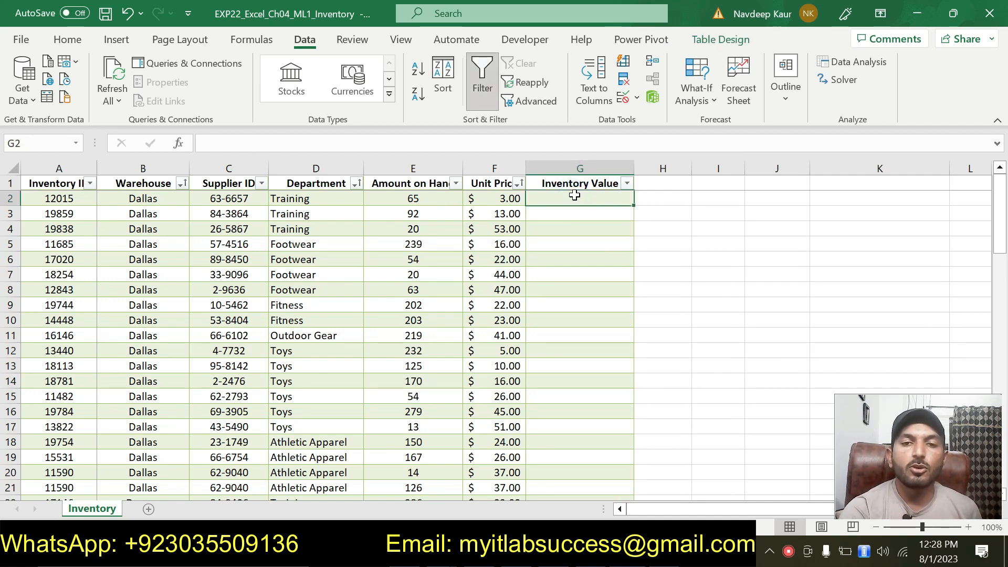
double_click(526, 165)
click(503, 199)
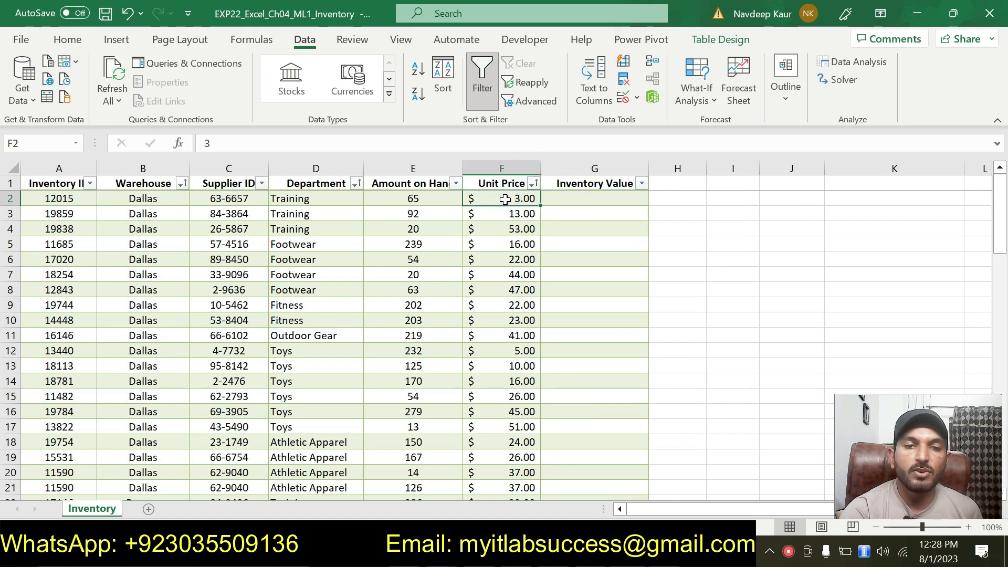
double_click(463, 167)
click(436, 198)
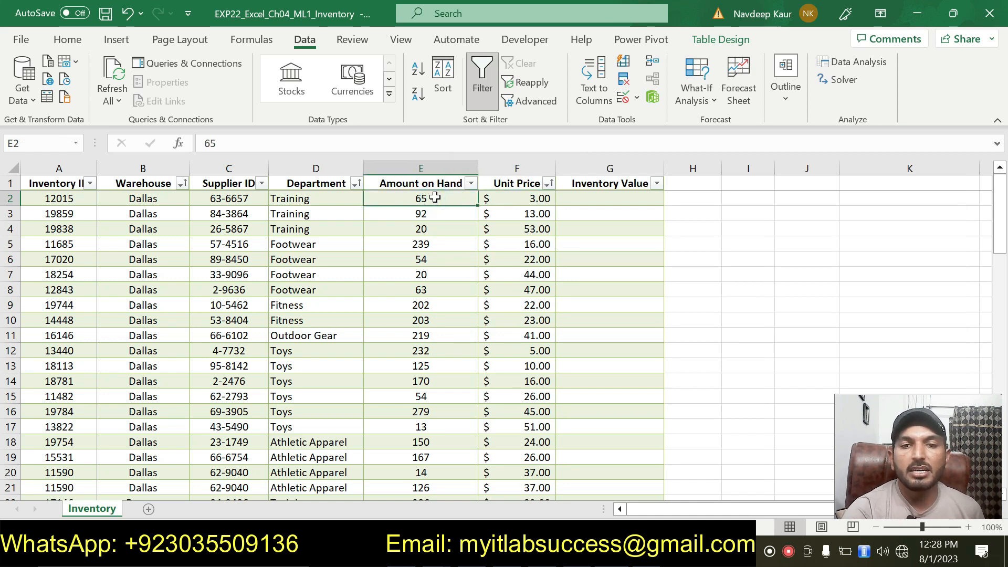
click(526, 198)
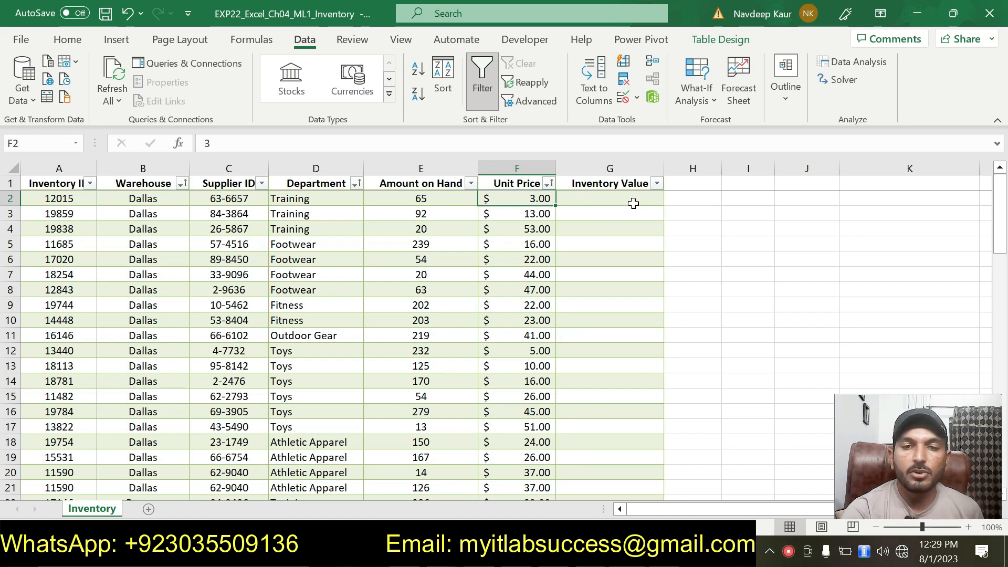
Step: In G2, enter the unqualified structured reference formula =[@[Unit Price]]*[@[Amount on Hand]] to fill the Inventory Value column
click(675, 551)
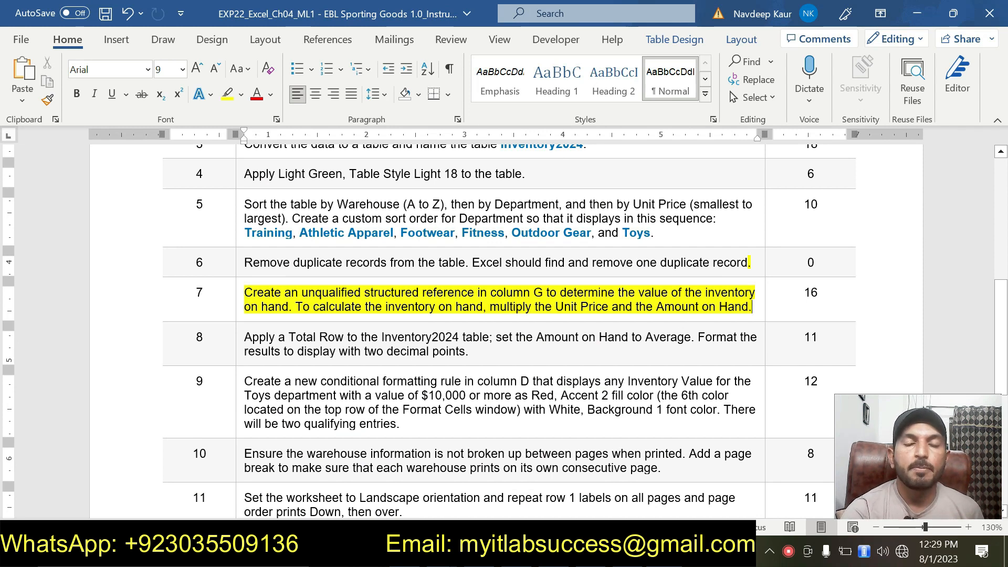
key(alt+Tab)
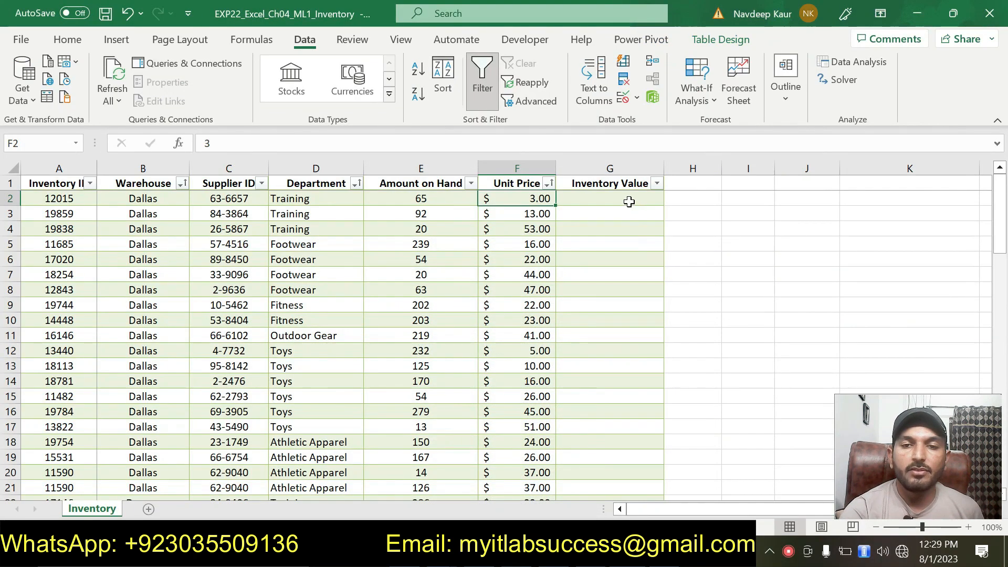
click(629, 201)
text(=)
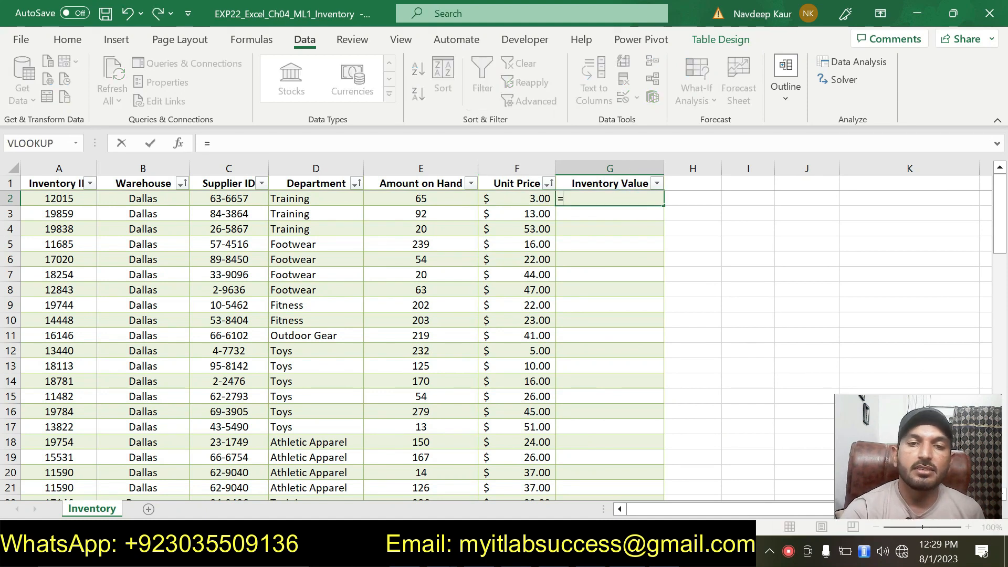
click(522, 201)
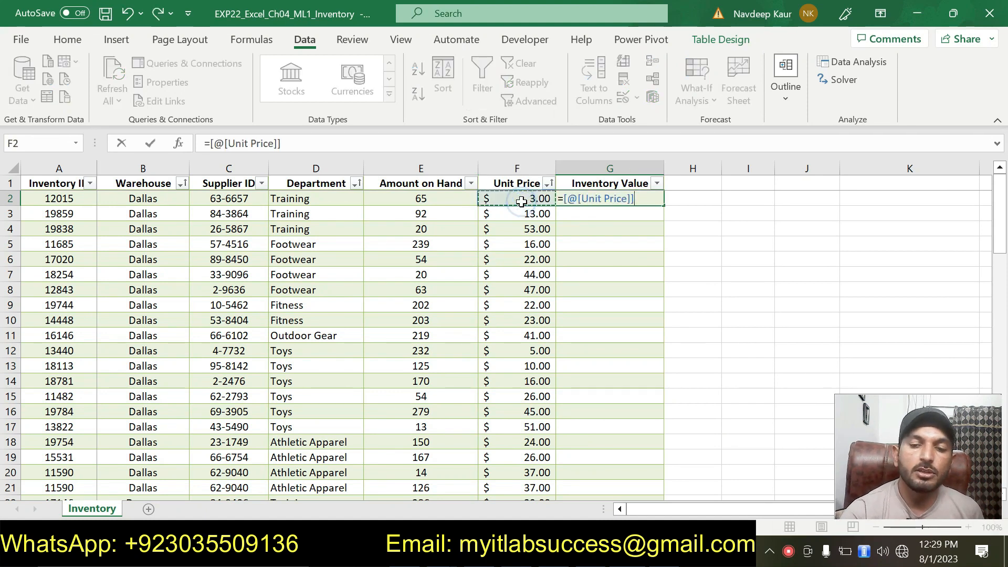
text(*)
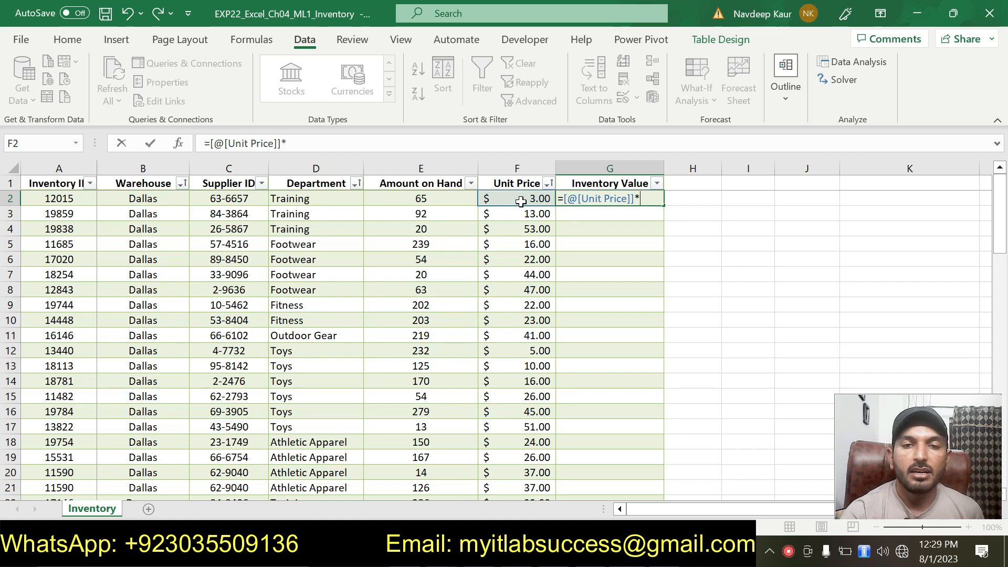
click(452, 198)
key(Return)
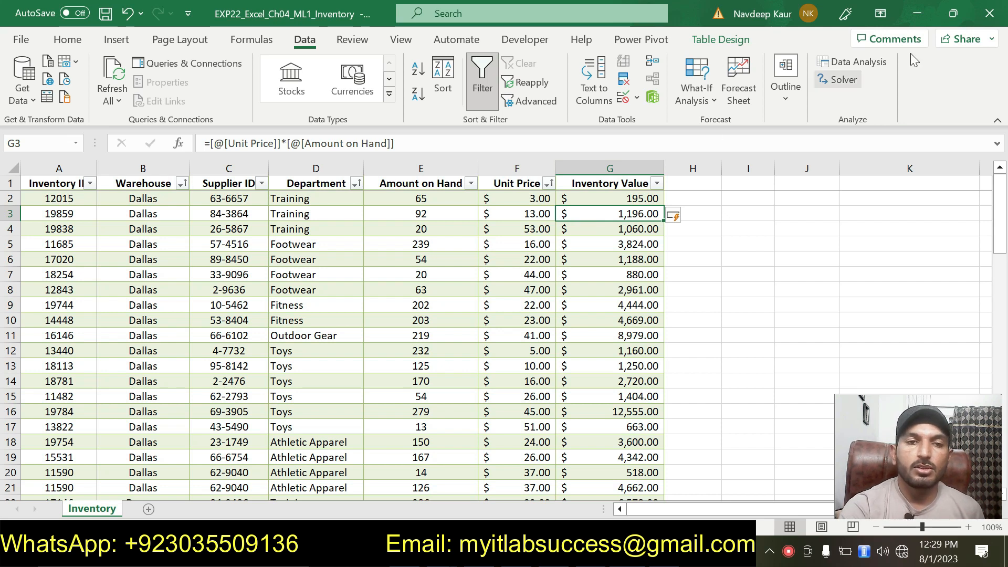
click(798, 315)
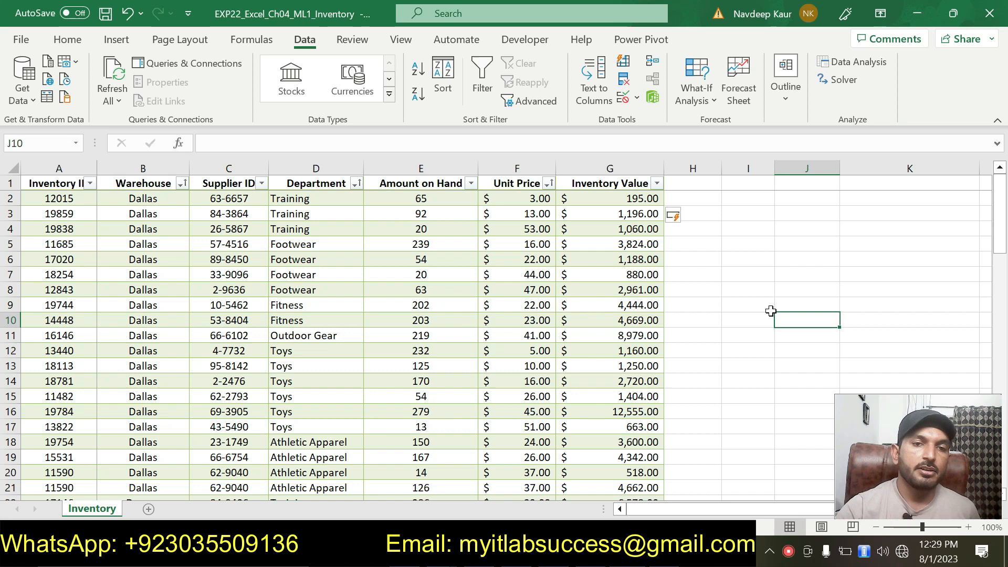
click(733, 293)
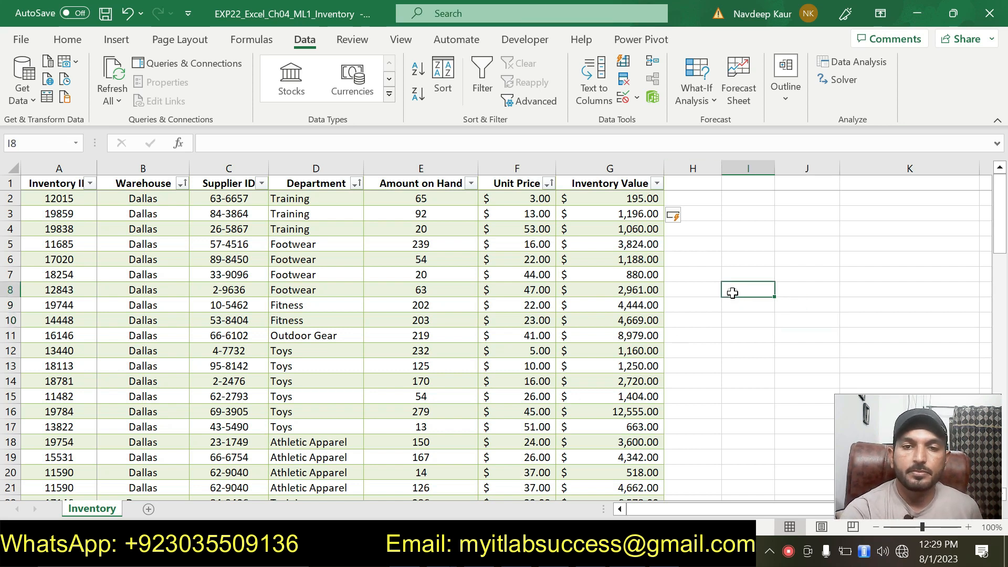
click(702, 352)
click(713, 317)
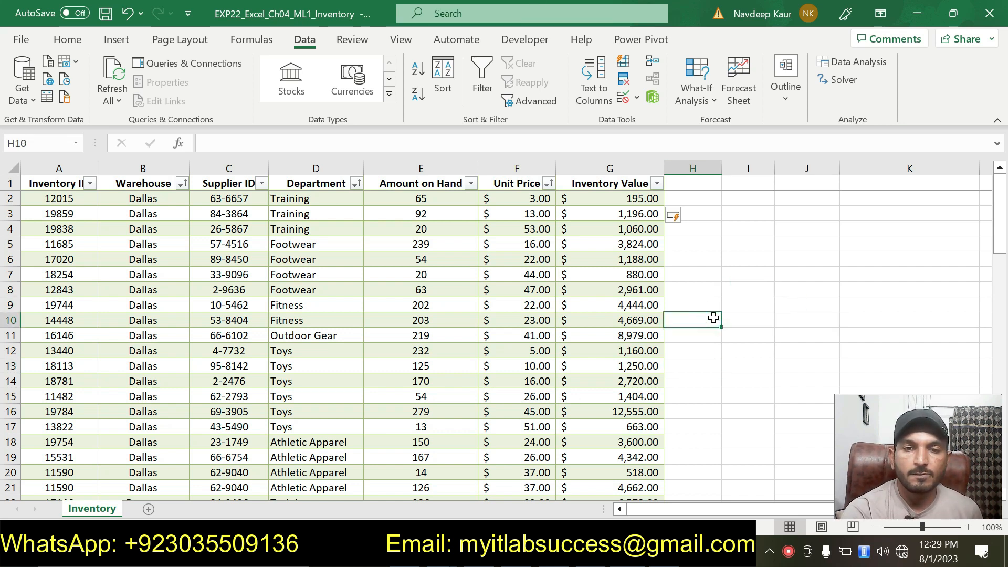
Step: In the instruction document, remove the highlight from step 7 and highlight step 8
click(646, 552)
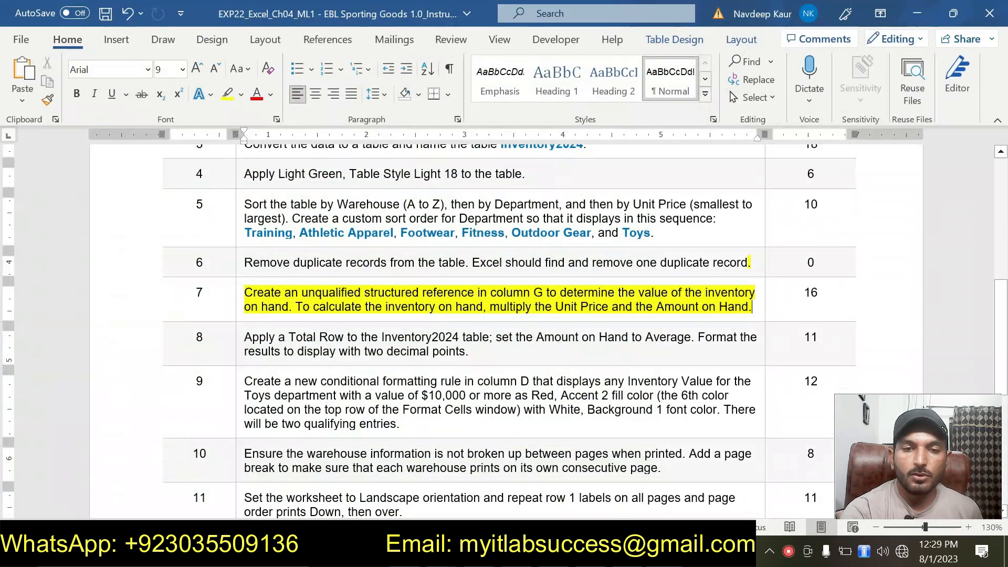
scroll(509, 326, down, 3)
scroll(509, 325, up, 3)
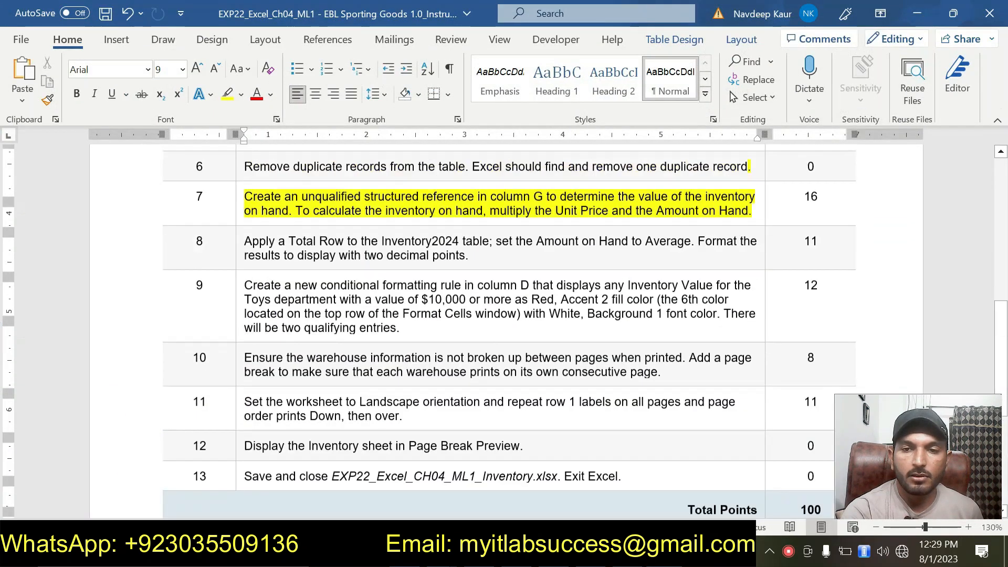
drag(753, 306, 245, 293)
click(328, 264)
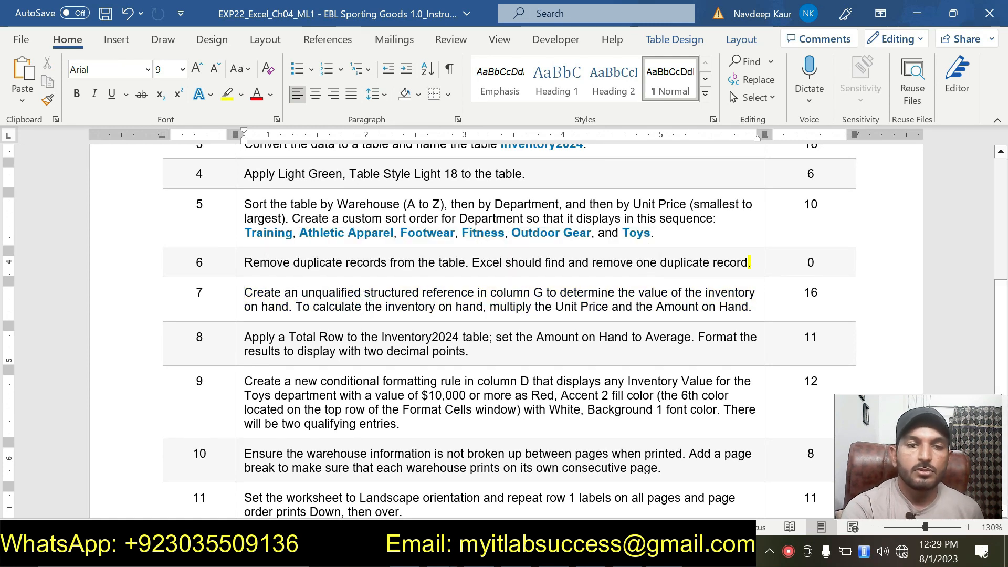
drag(469, 352, 245, 337)
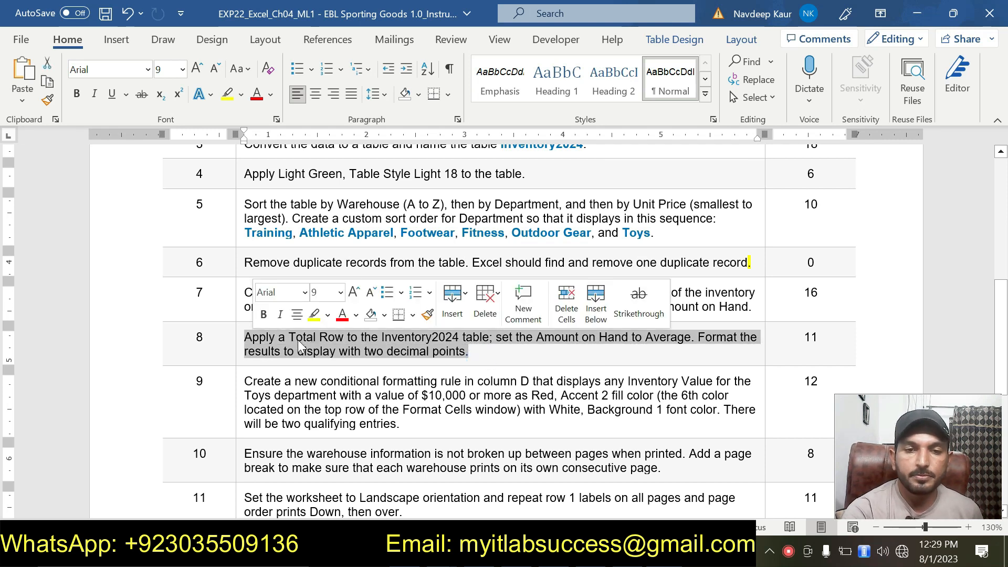
click(318, 315)
click(474, 361)
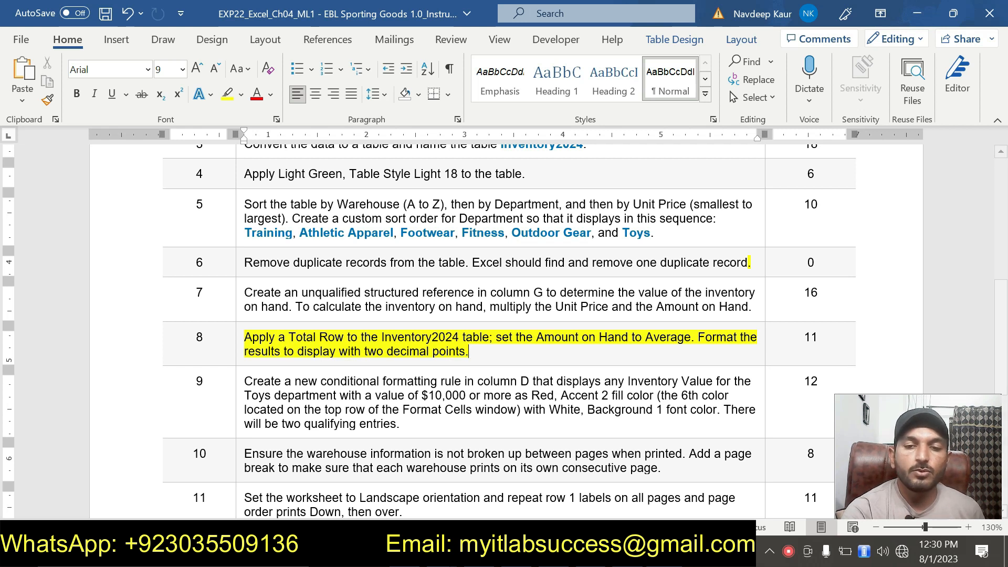
Step: Add a Total Row to the Inventory2024 table
key(alt+Tab)
scroll(361, 361, down, 5)
scroll(362, 361, down, 14)
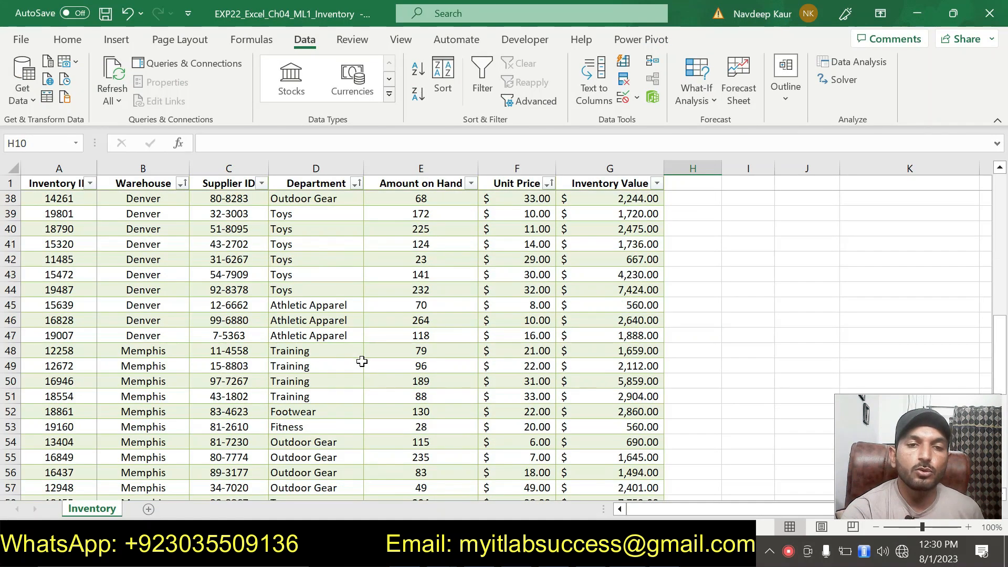
scroll(362, 361, down, 7)
scroll(362, 361, up, 13)
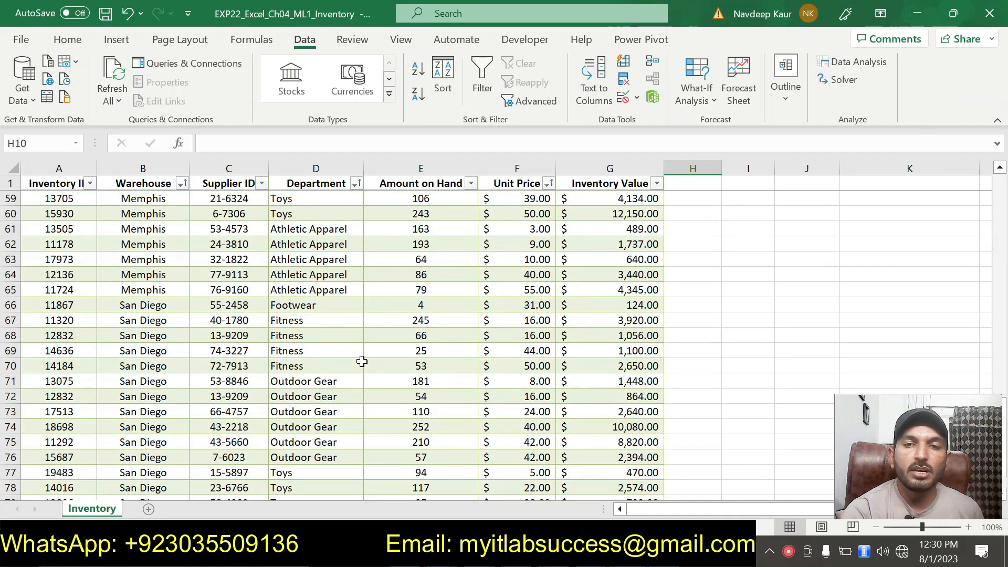
click(351, 259)
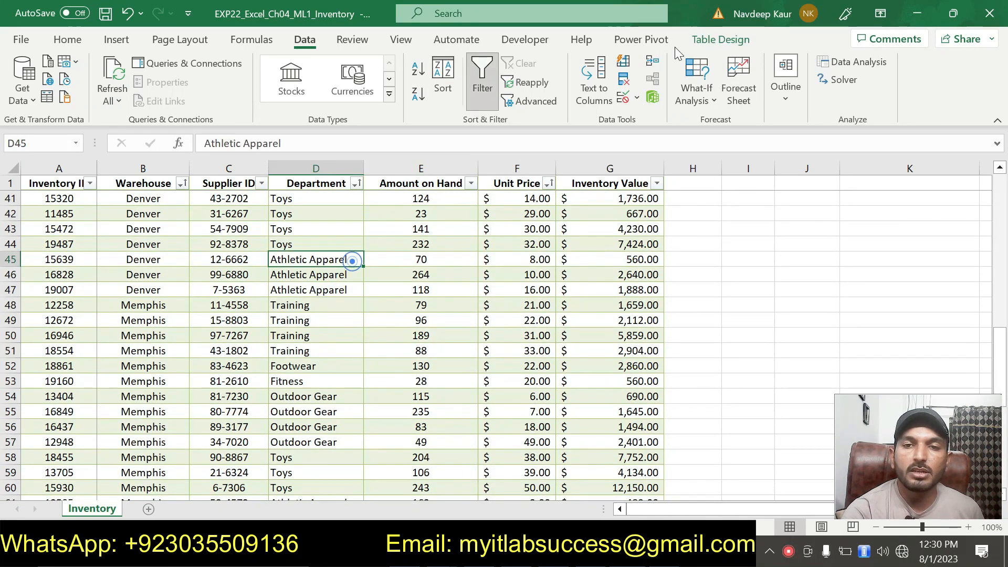
click(715, 40)
click(452, 82)
scroll(452, 299, down, 10)
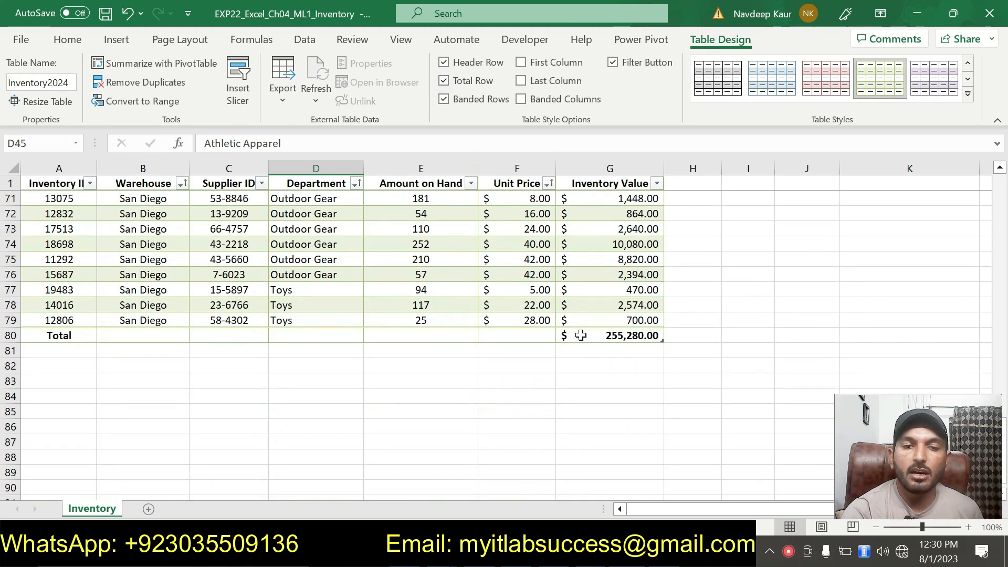
Step: Set the Amount on Hand total in the Total Row to Average
drag(45, 340, 609, 334)
scroll(498, 416, up, 5)
scroll(457, 402, down, 3)
scroll(440, 398, down, 3)
click(441, 397)
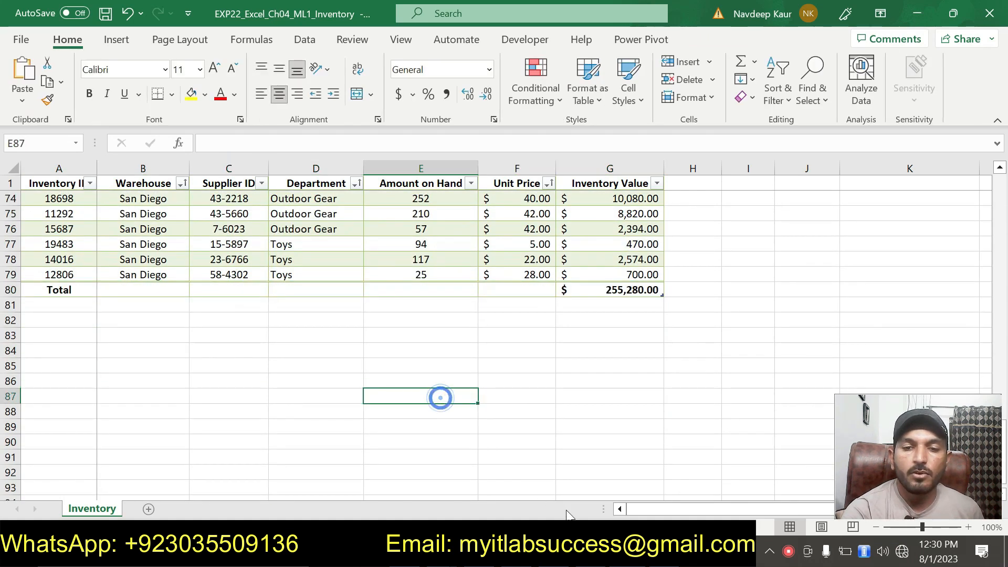
key(alt+Tab)
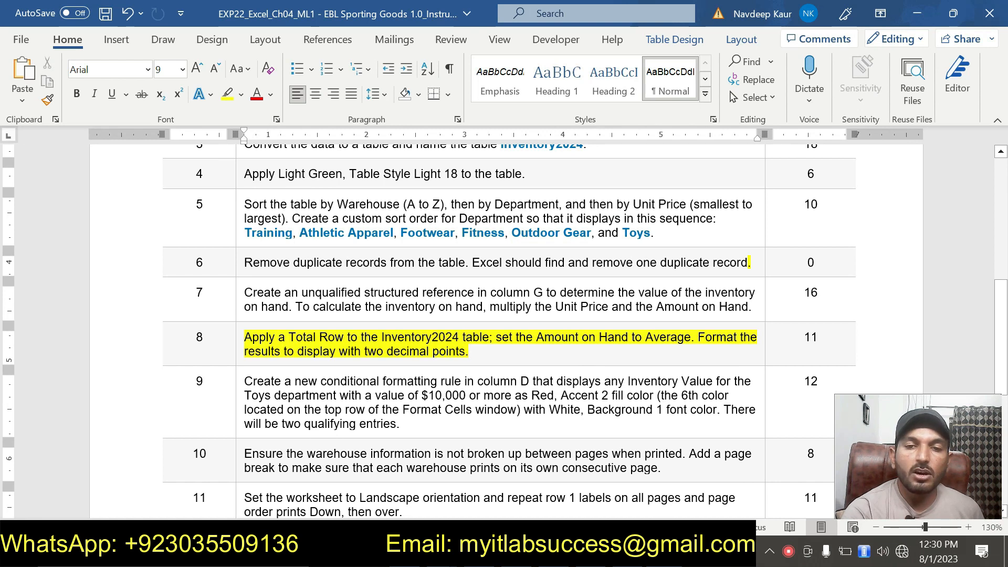
key(alt+Tab)
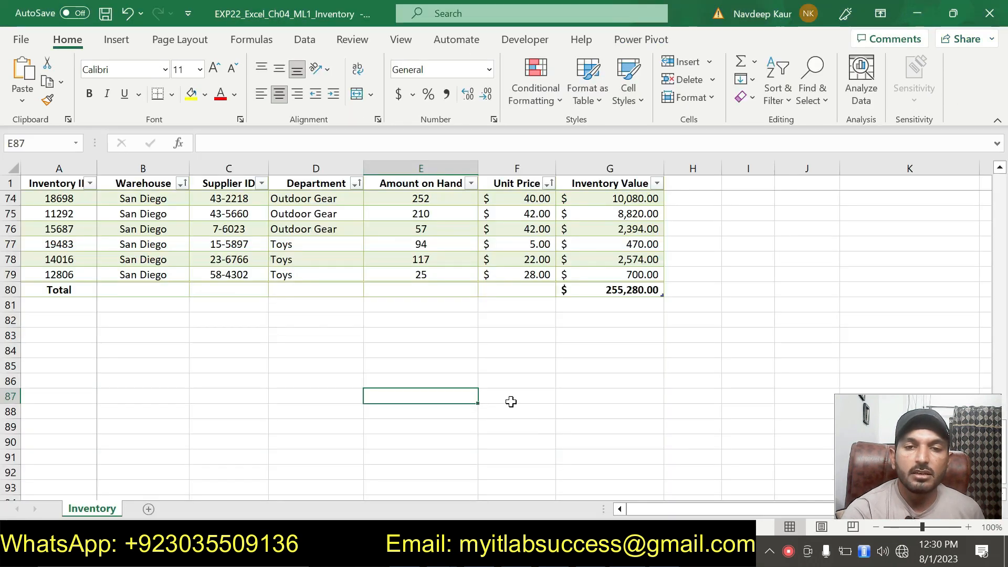
click(425, 277)
click(423, 288)
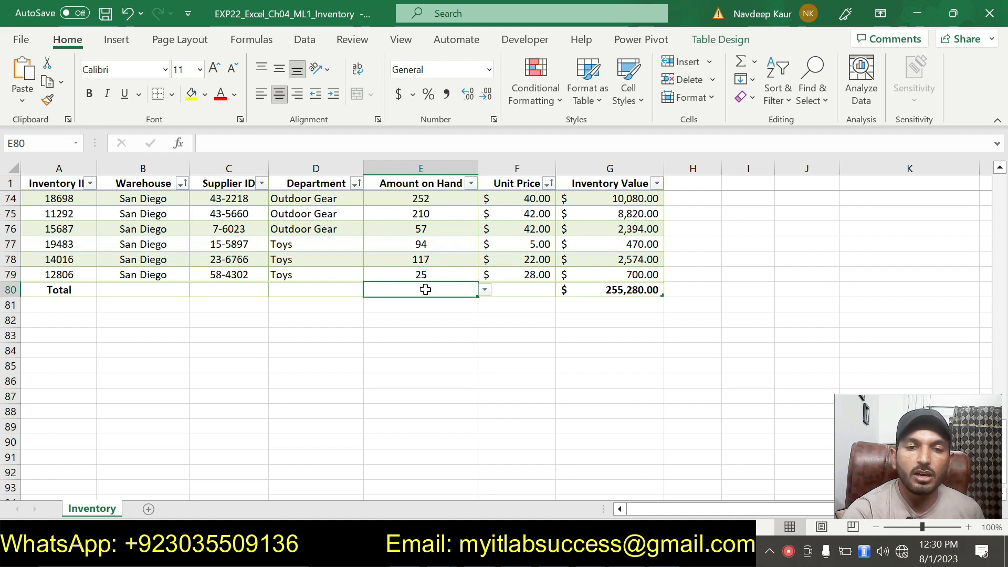
click(485, 290)
click(450, 313)
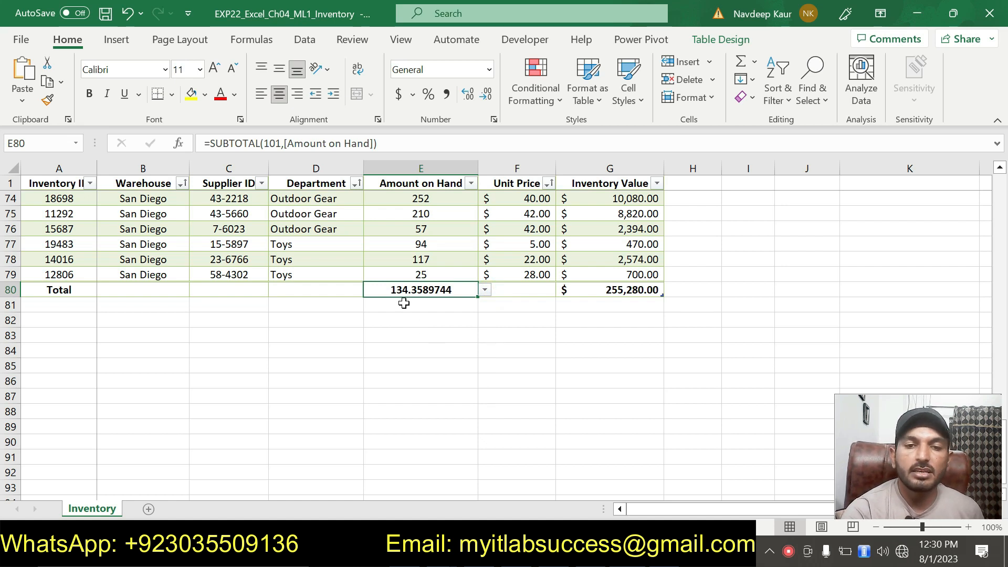
Step: Format the Amount on Hand average to display two decimal places
click(429, 337)
key(alt+Tab)
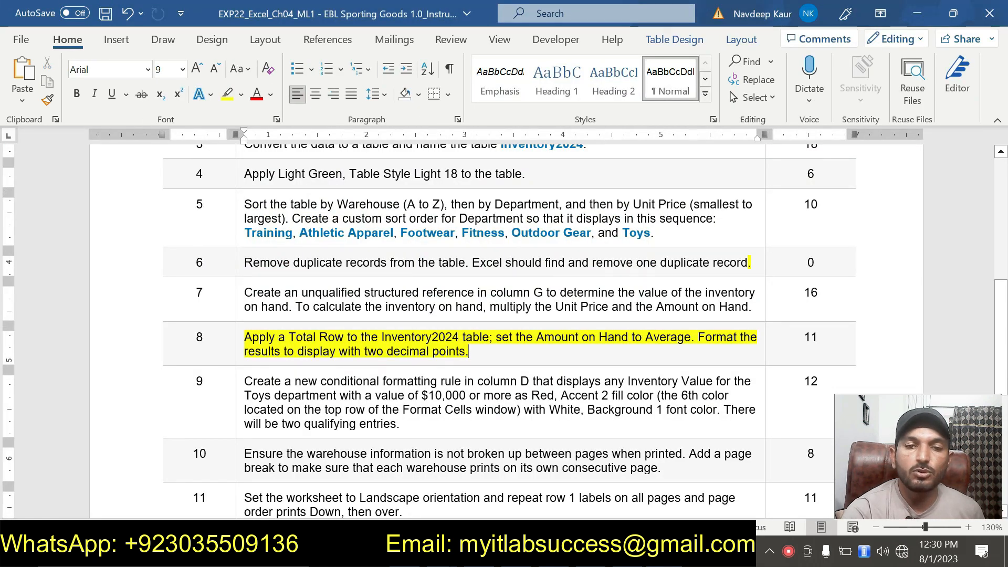
key(alt+Tab)
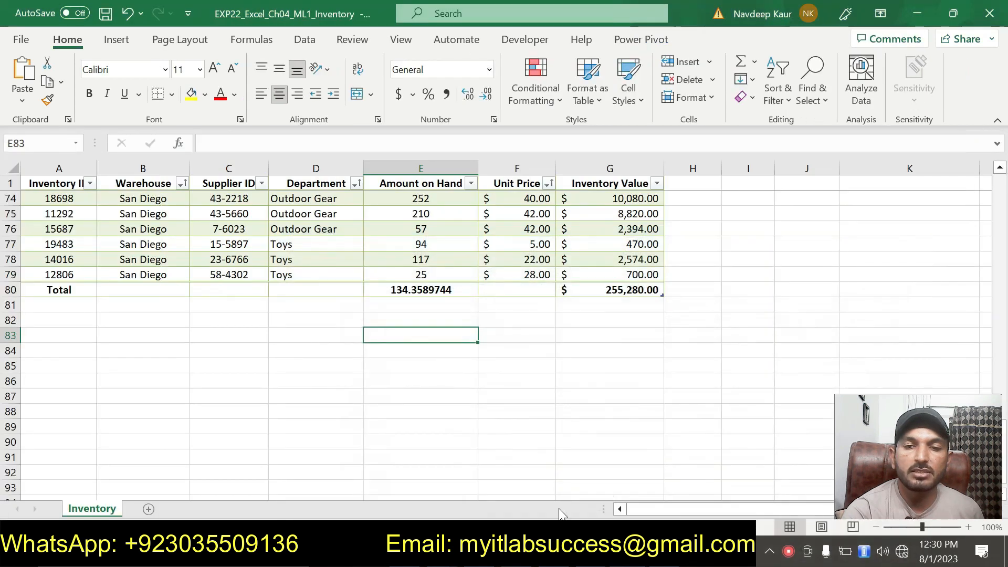
click(425, 292)
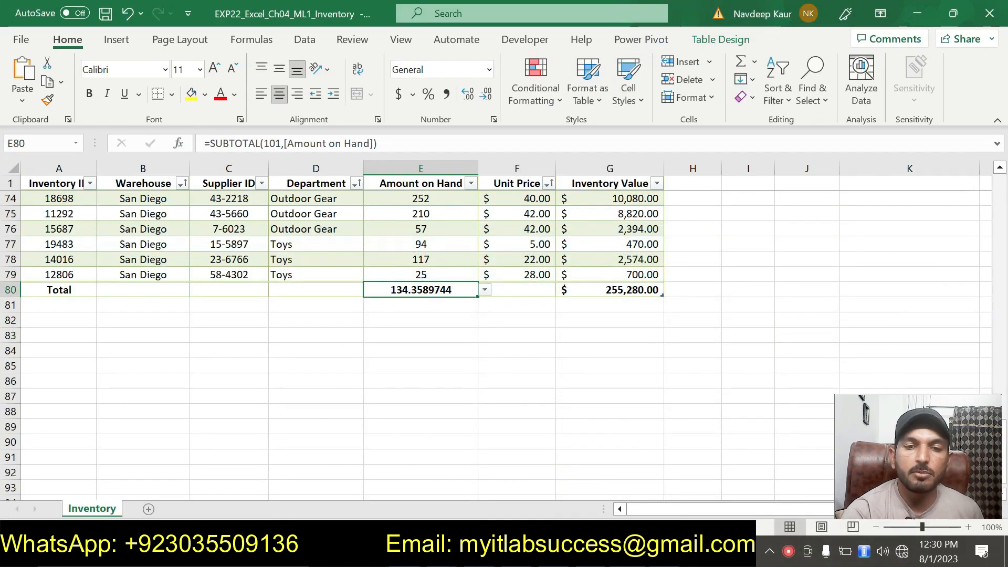
click(494, 120)
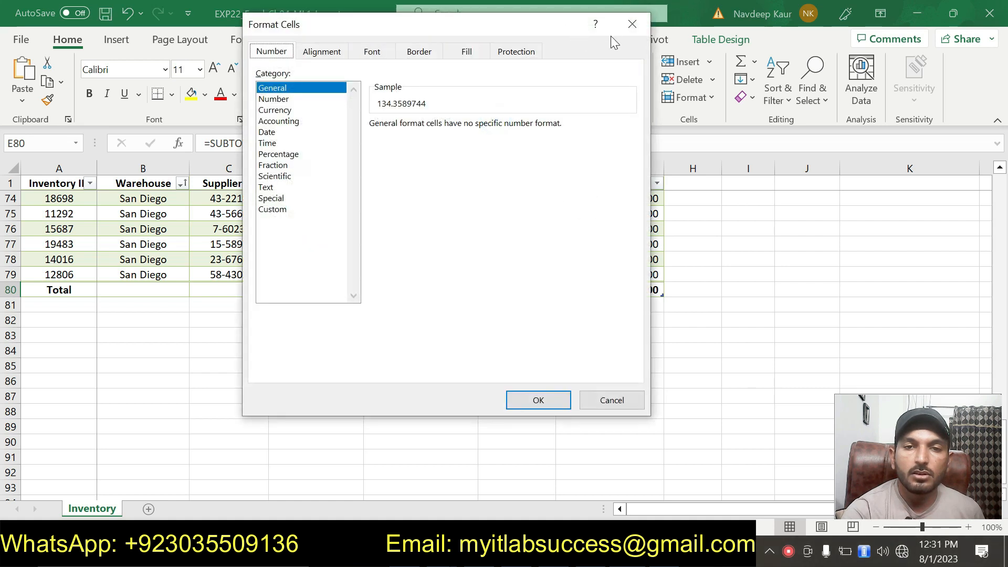
click(631, 25)
click(486, 96)
click(486, 95)
click(486, 95)
click(486, 96)
click(439, 346)
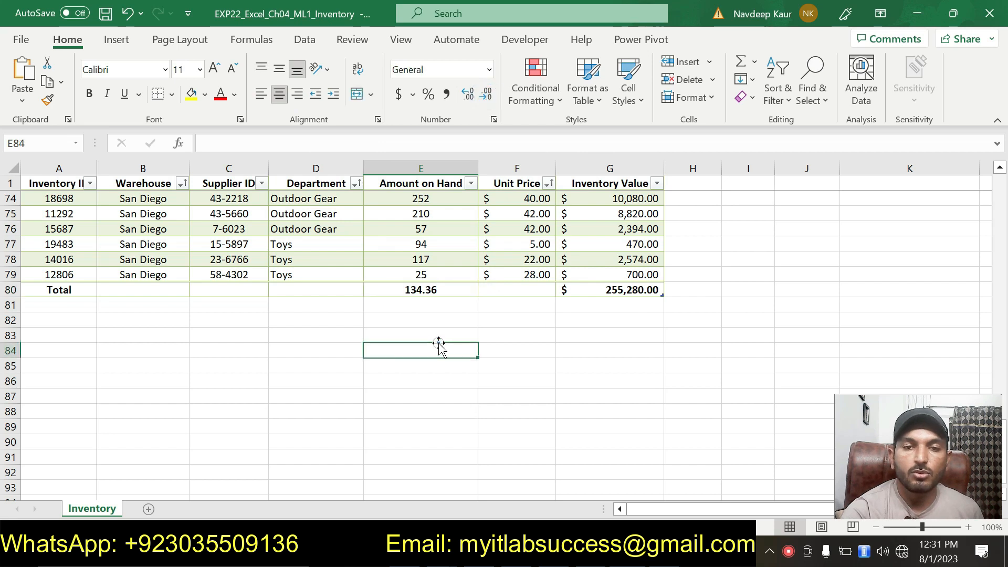
Step: Switch to the instruction document and remove the highlight from step 8's text
click(425, 290)
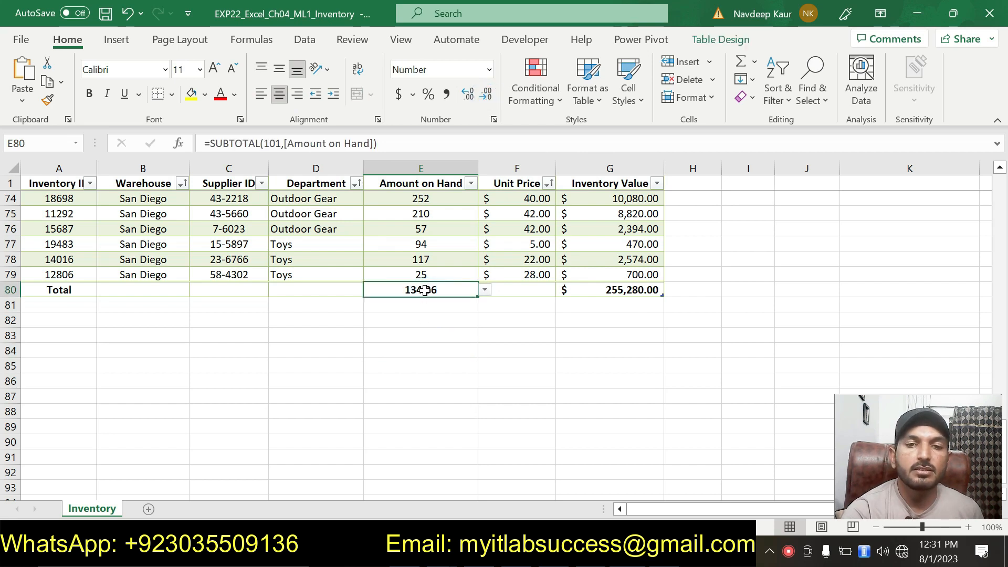
scroll(444, 401, up, 5)
key(alt+Tab)
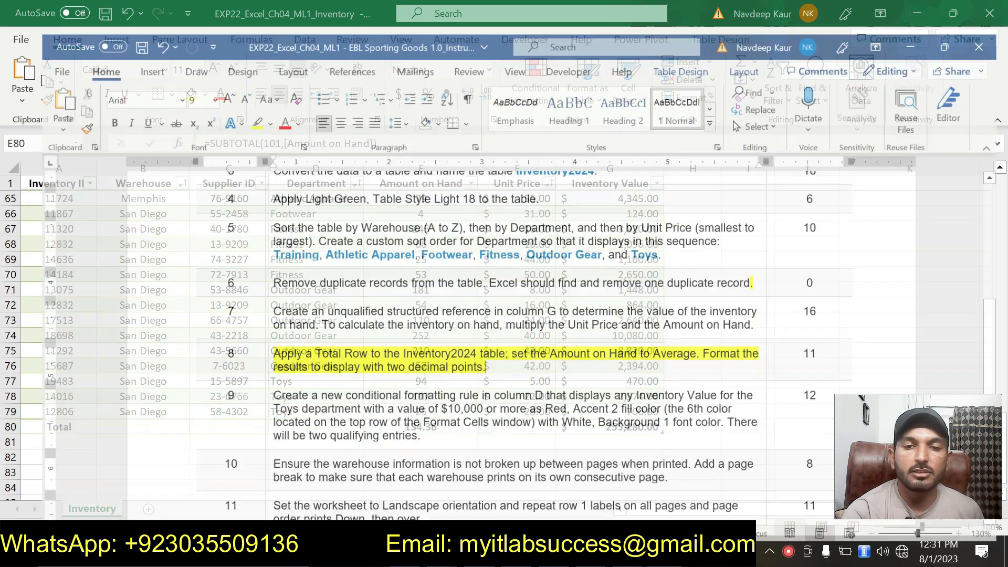
drag(488, 362, 249, 341)
click(310, 314)
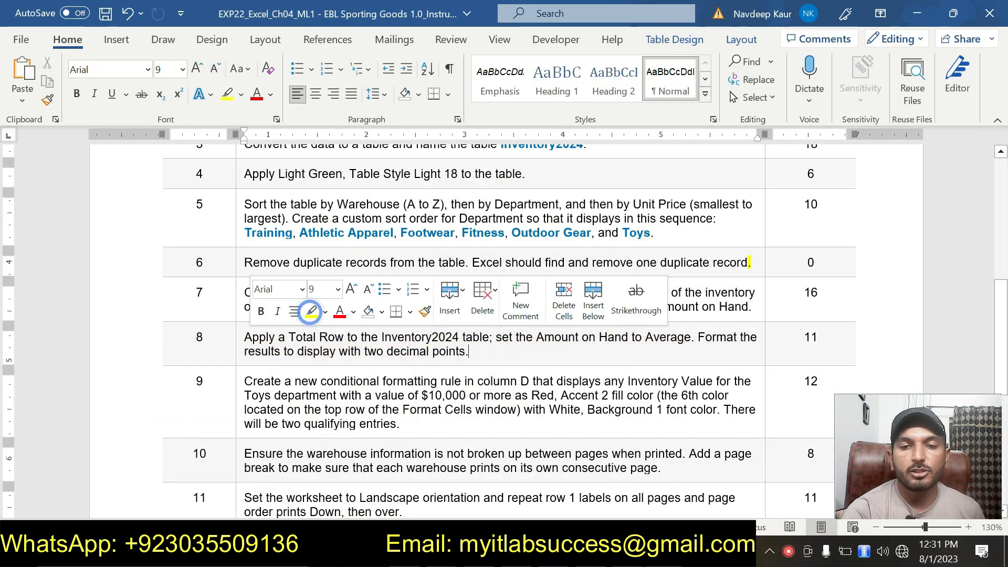
Step: Read through the remaining steps 9 to 13 in the instruction document
scroll(308, 312, up, 3)
scroll(509, 331, down, 4)
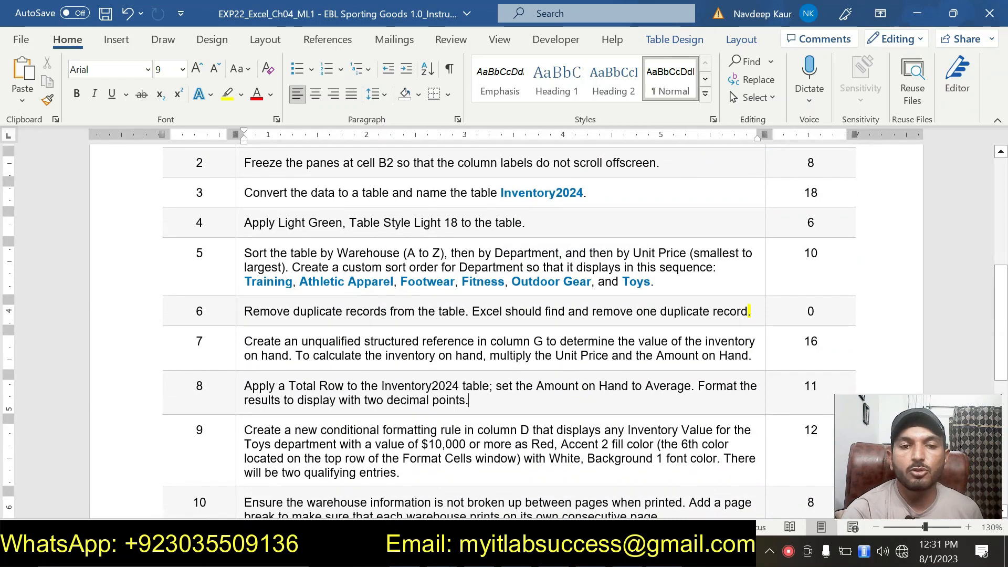
scroll(510, 331, down, 3)
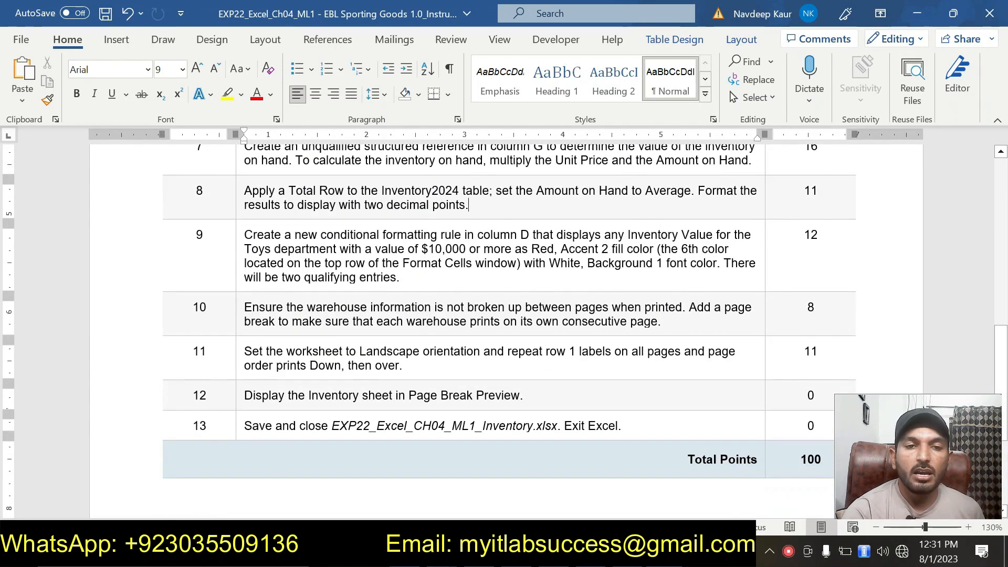
click(522, 395)
drag(573, 393, 572, 252)
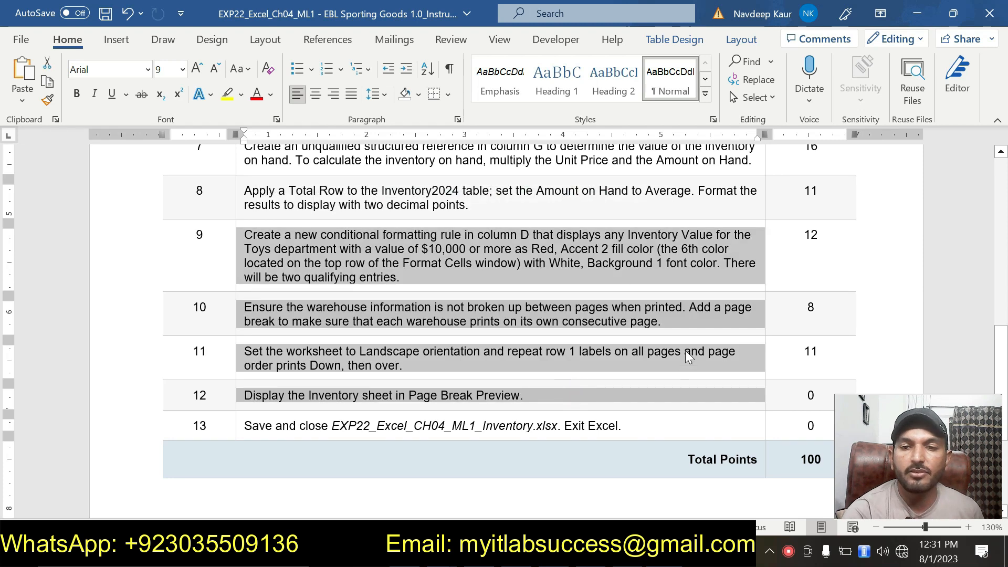
click(839, 198)
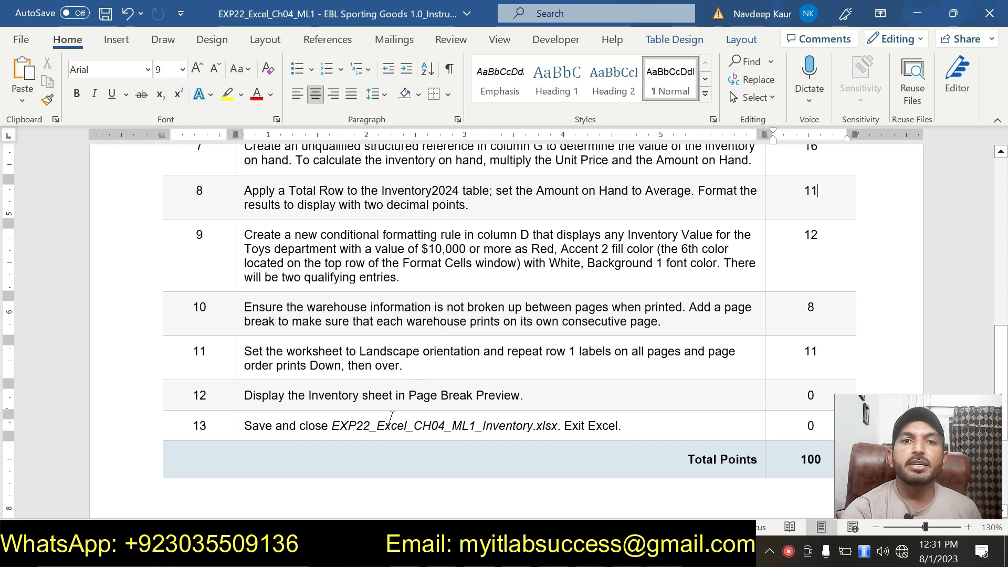
scroll(504, 331, up, 5)
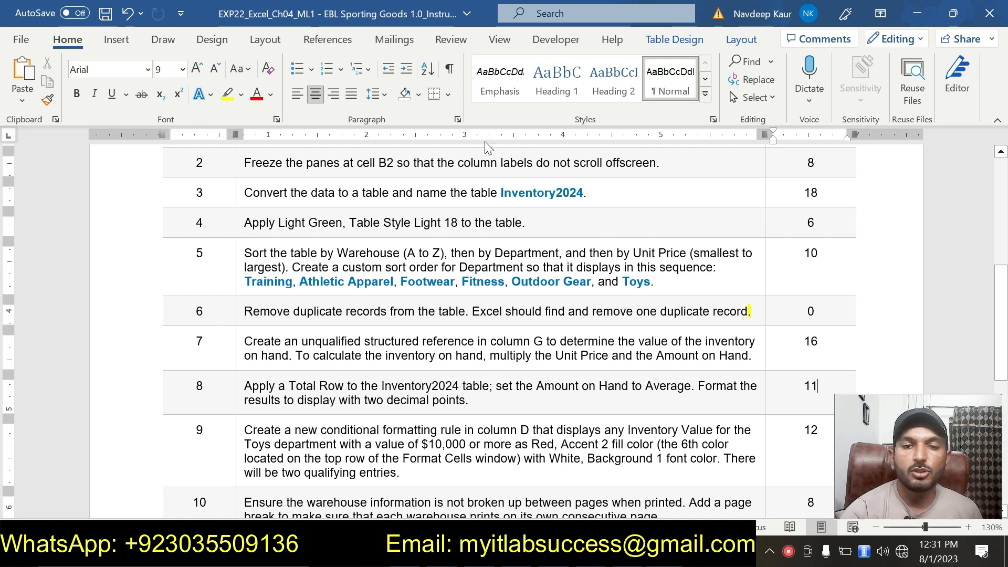
scroll(504, 331, down, 5)
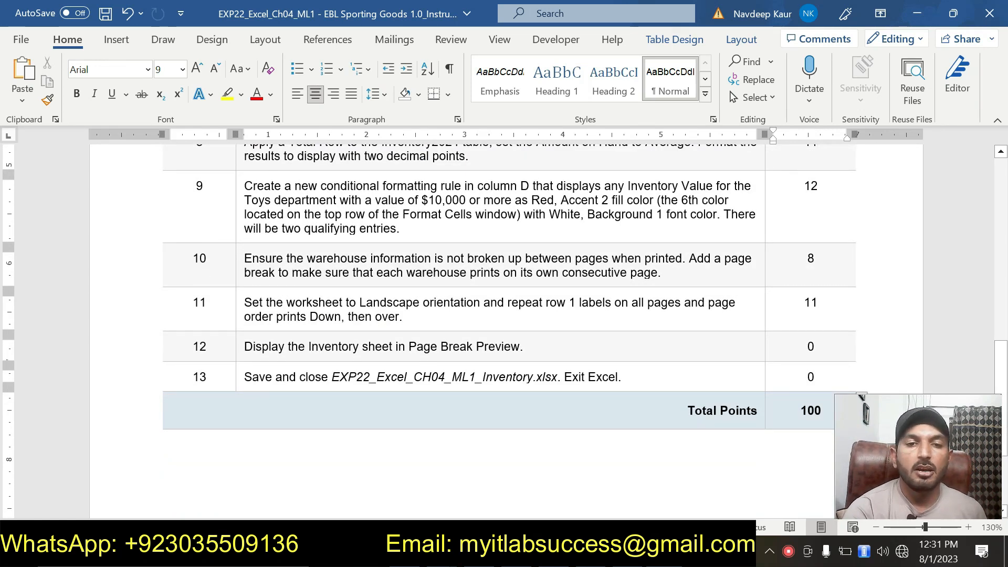
Step: Examine the solution workbook's Inventory sheet from the first rows down to the Total Row
click(403, 317)
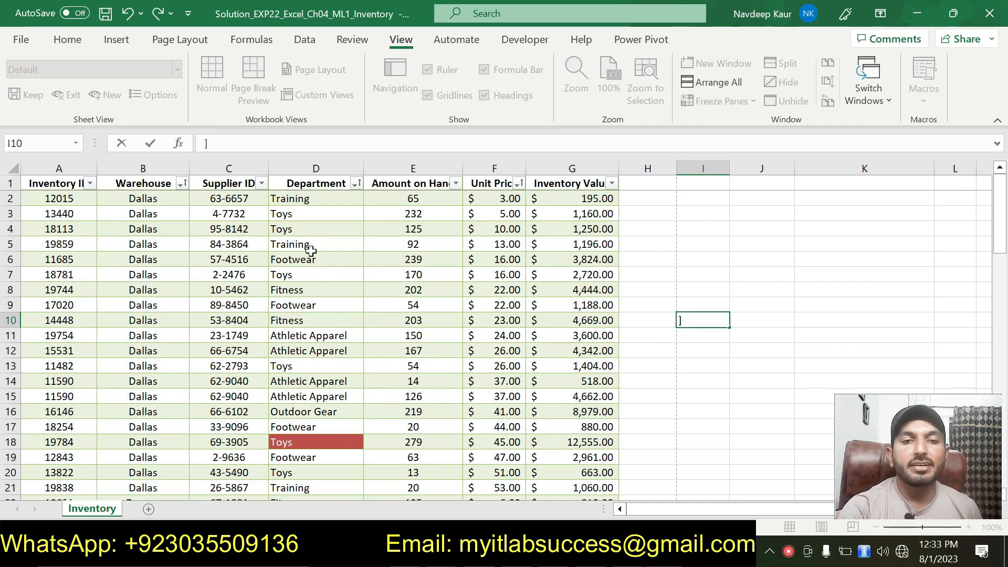
scroll(311, 252, down, 19)
scroll(311, 251, down, 5)
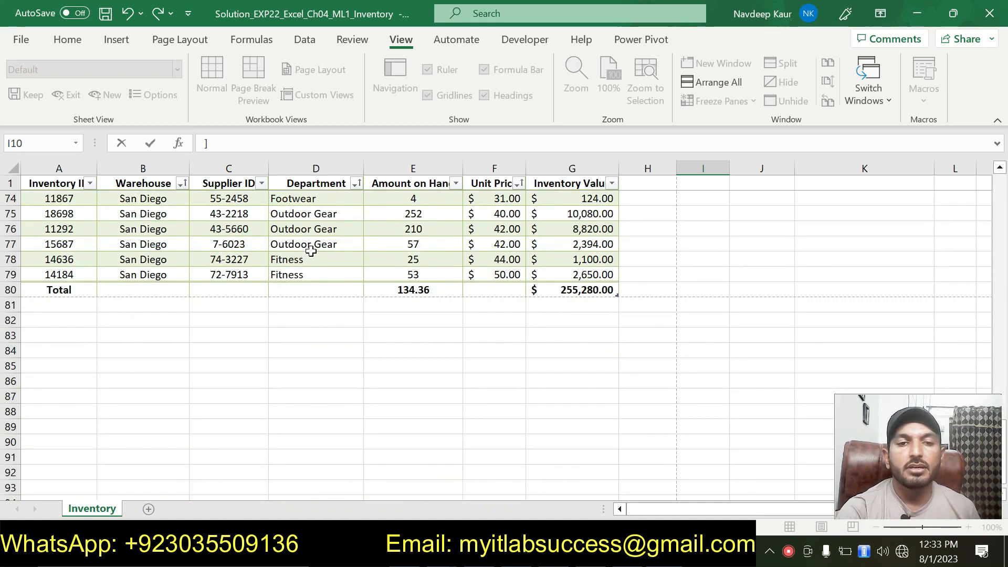
scroll(311, 251, up, 6)
scroll(311, 251, up, 16)
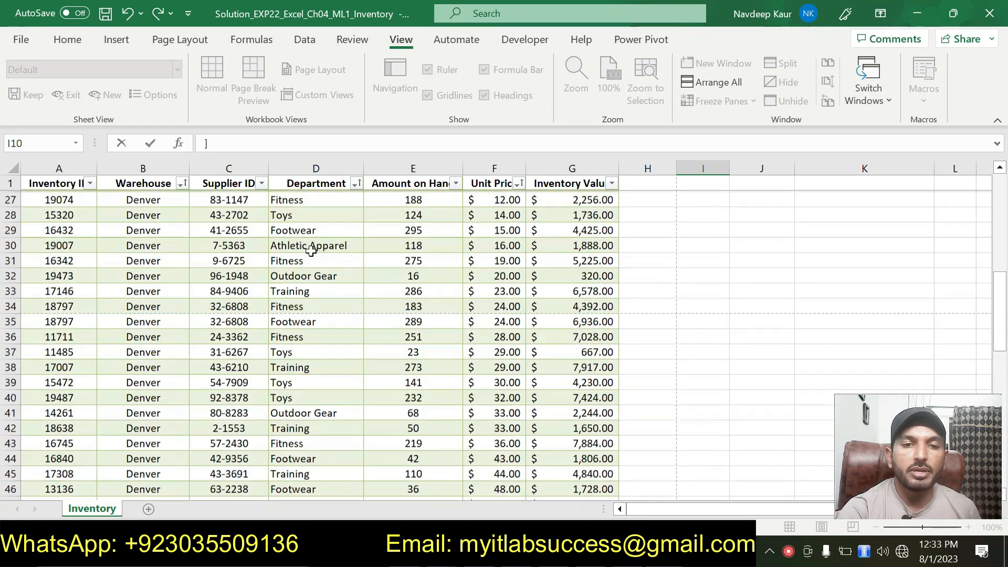
scroll(311, 251, up, 2)
scroll(311, 251, down, 19)
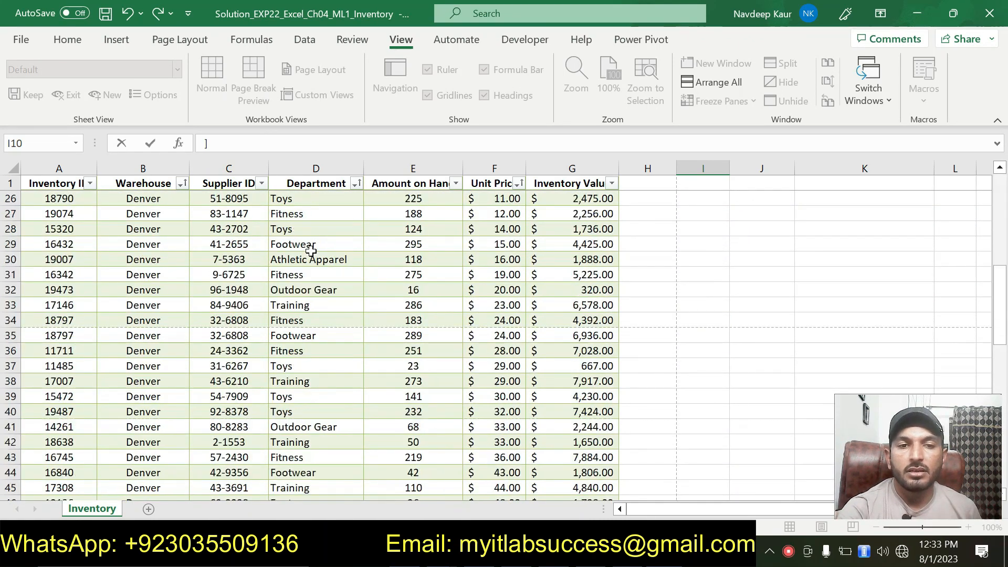
scroll(311, 251, down, 4)
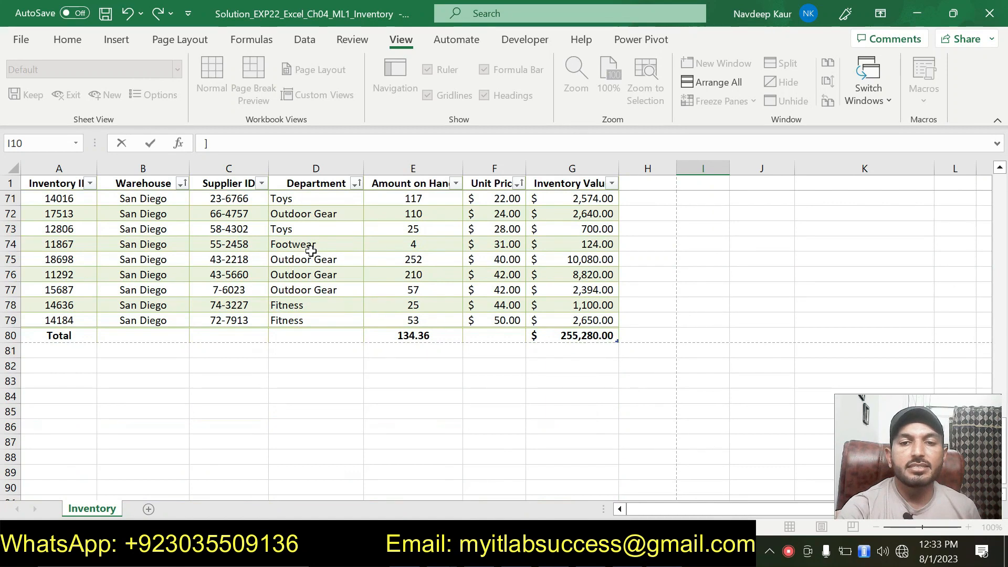
scroll(310, 252, up, 4)
scroll(311, 251, up, 7)
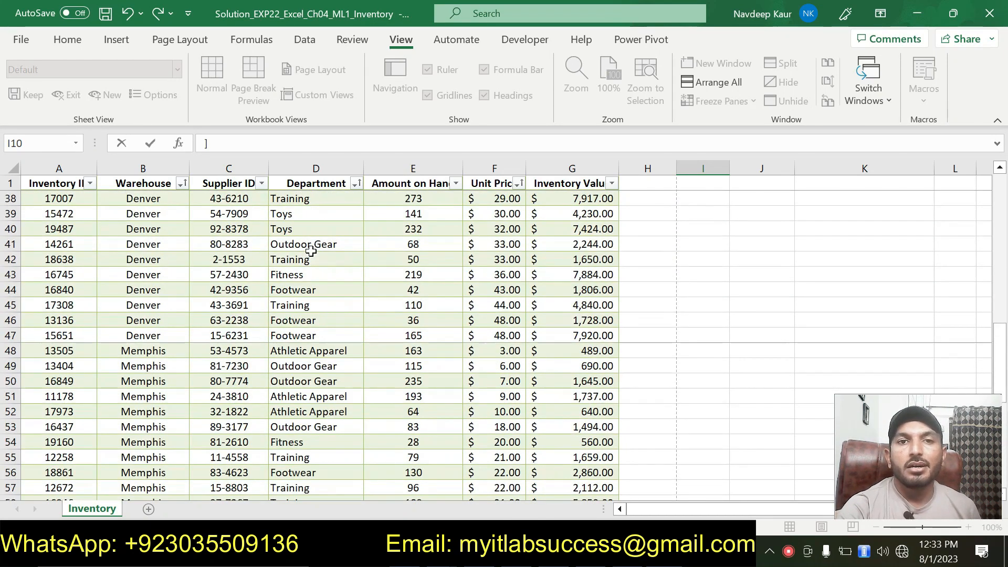
scroll(310, 251, up, 1)
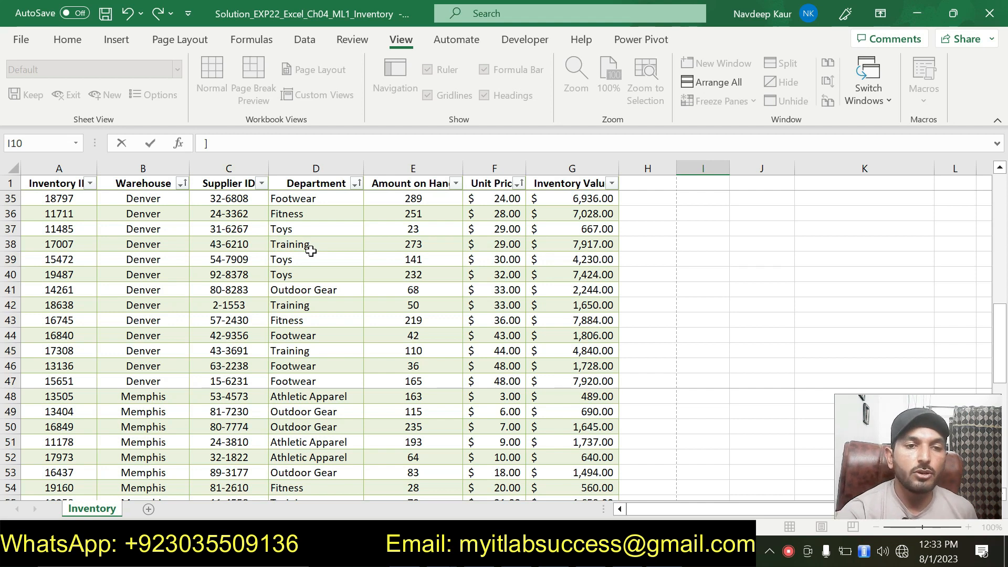
scroll(311, 251, down, 10)
scroll(338, 328, up, 4)
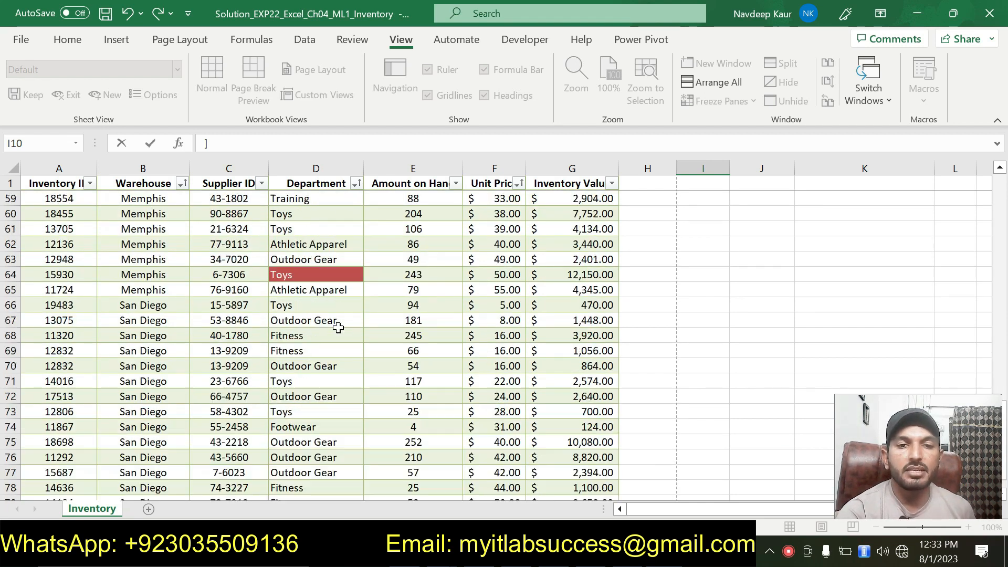
scroll(338, 328, up, 3)
scroll(338, 328, up, 15)
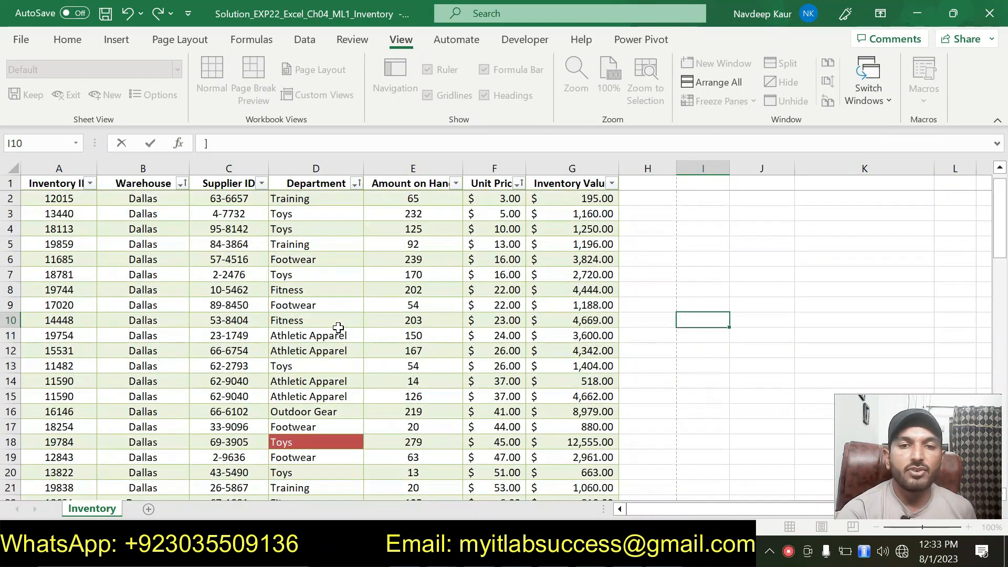
scroll(420, 320, down, 6)
scroll(420, 320, down, 16)
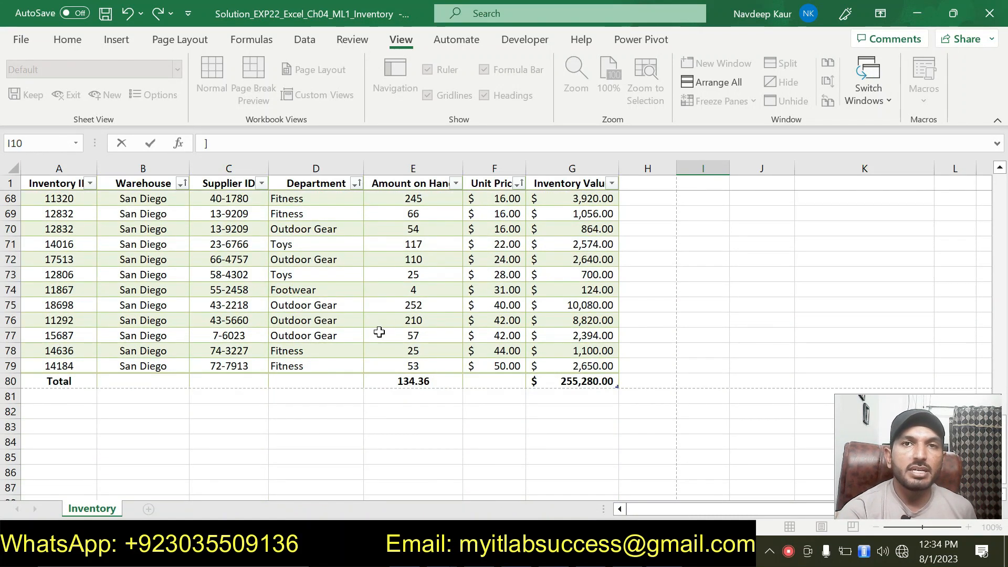
scroll(379, 331, up, 17)
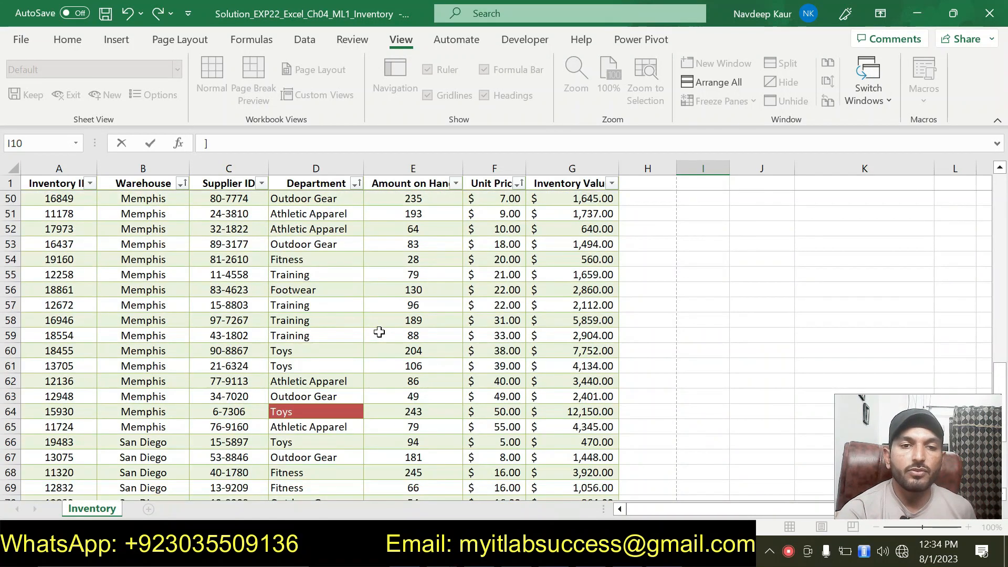
scroll(379, 331, up, 5)
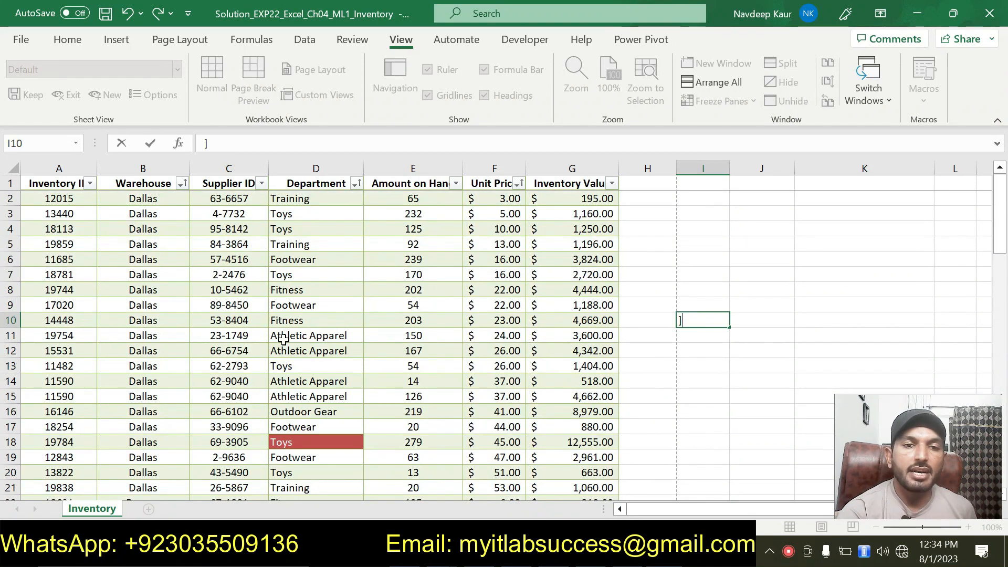
scroll(304, 336, down, 8)
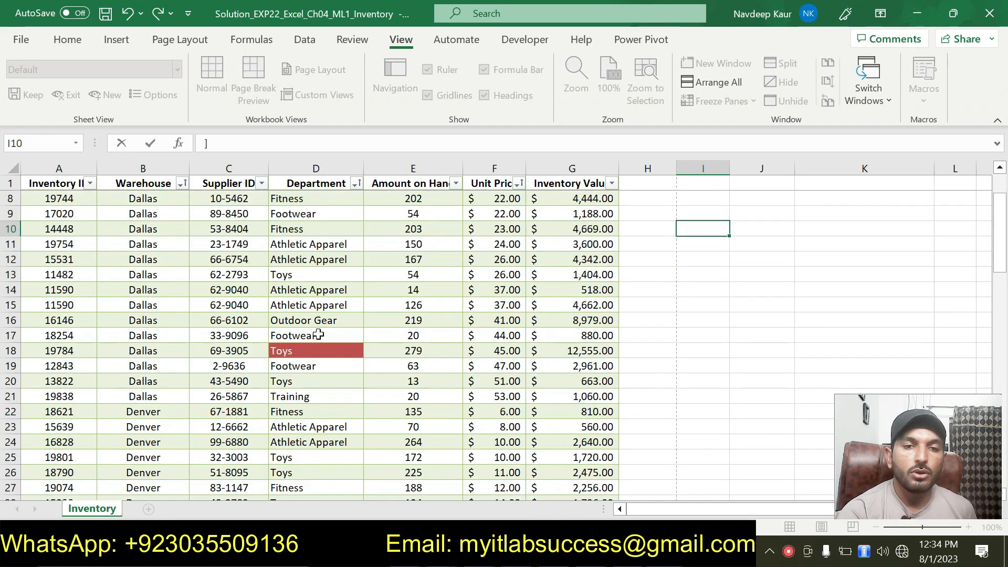
scroll(380, 336, down, 11)
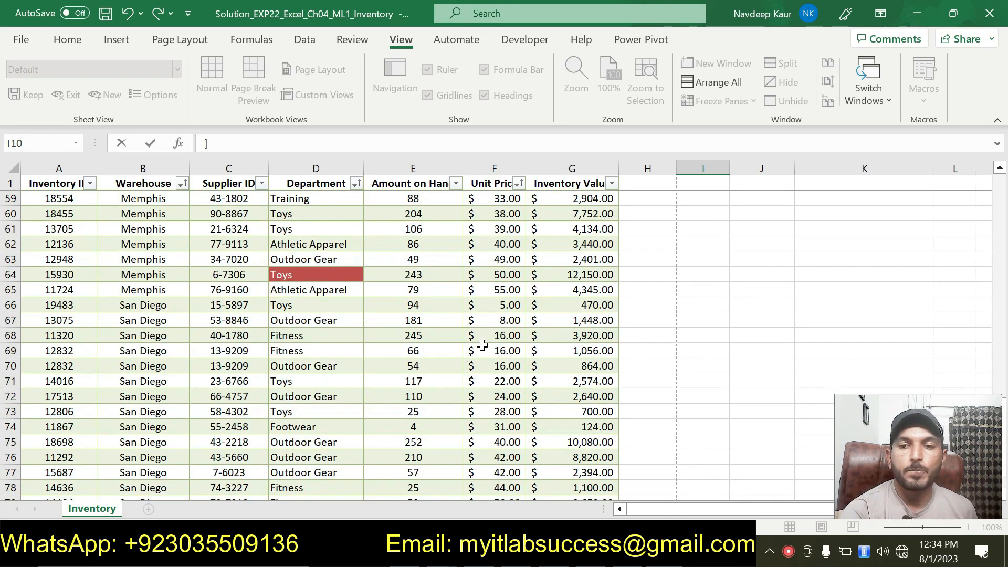
scroll(479, 339, down, 4)
scroll(411, 348, up, 1)
scroll(411, 348, up, 20)
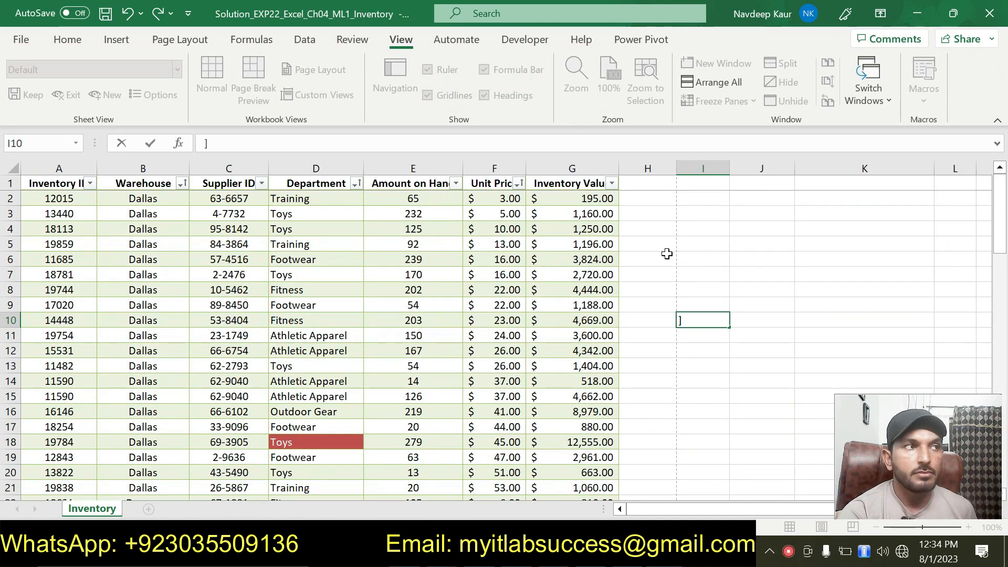
click(653, 285)
click(645, 334)
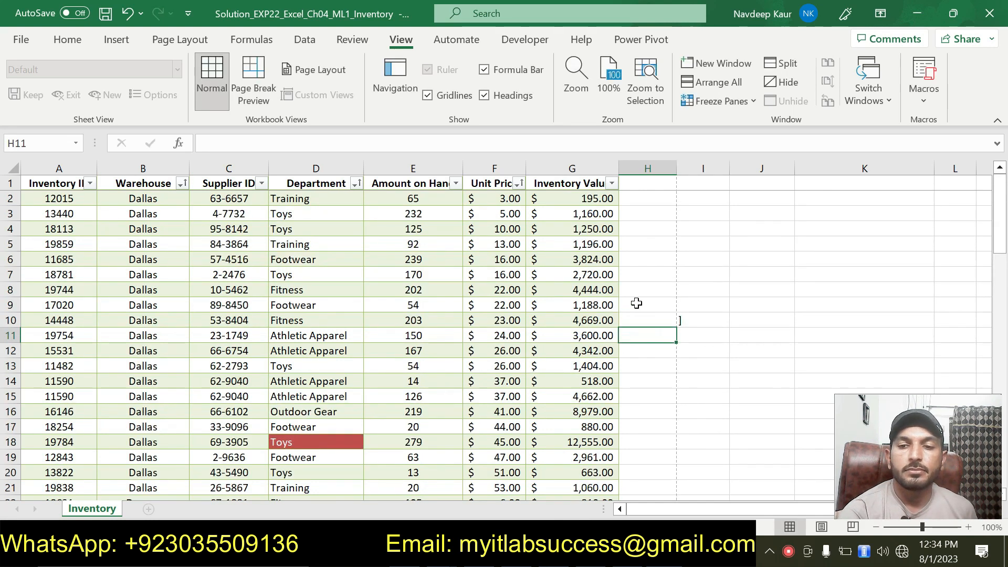
scroll(636, 303, down, 7)
scroll(636, 304, up, 7)
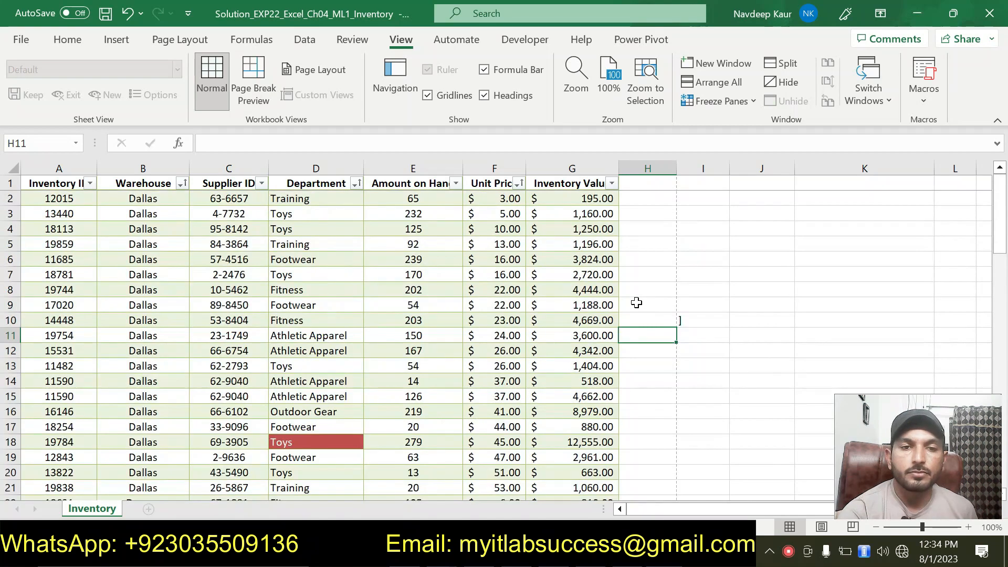
Step: Add the word Done after the instruction document's title and highlight it bright green
key(alt+Tab)
scroll(504, 336, up, 8)
scroll(255, 274, up, 5)
click(255, 274)
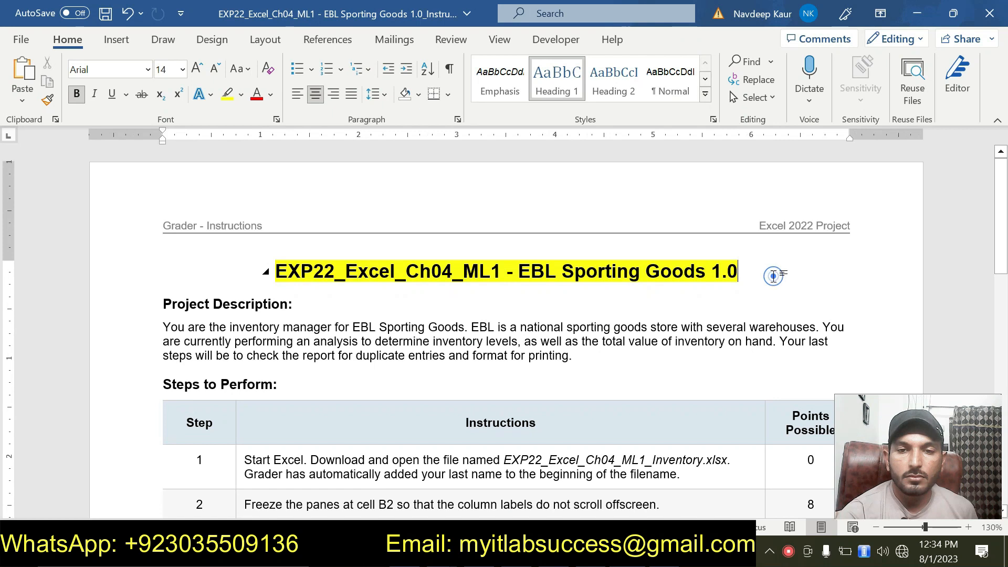
text(Done)
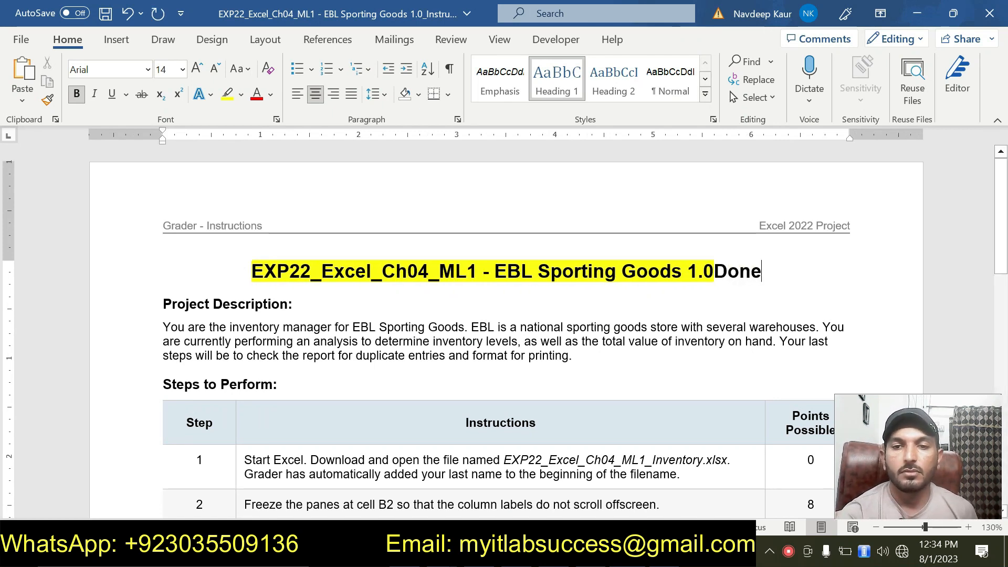
drag(715, 272, 761, 272)
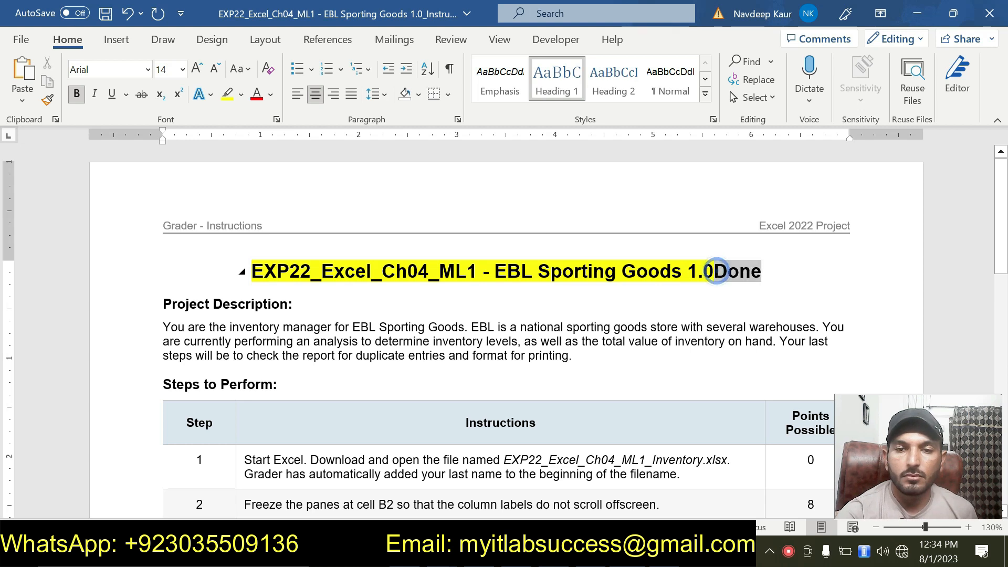
click(241, 95)
click(253, 115)
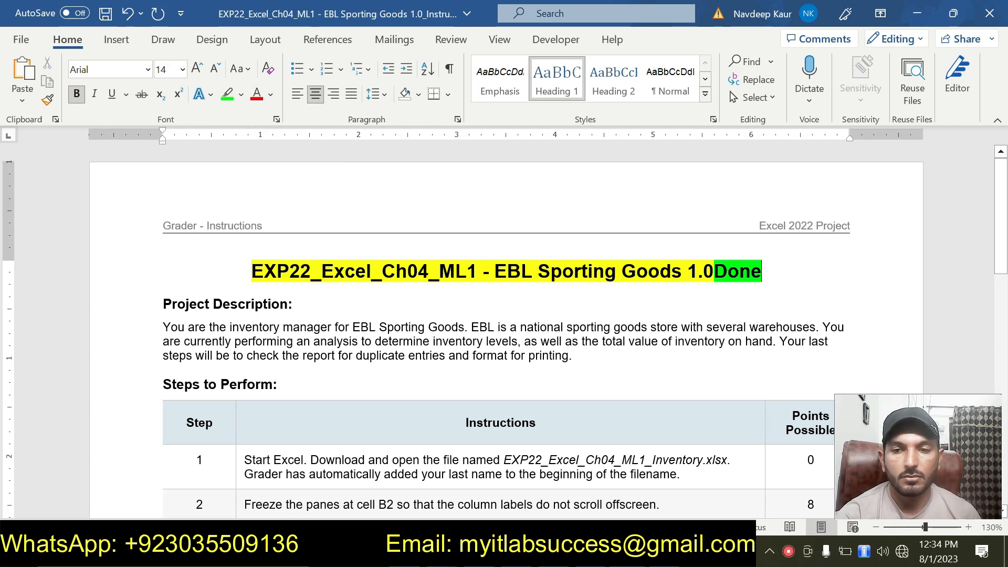
Step: Append 100% after Done in the title and highlight it bright green
text(10)
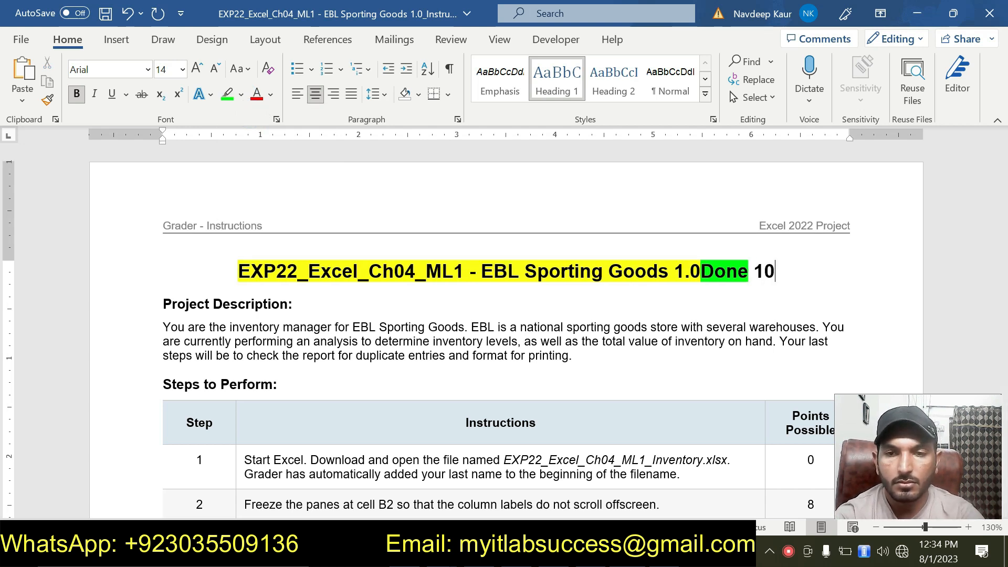
text(0%)
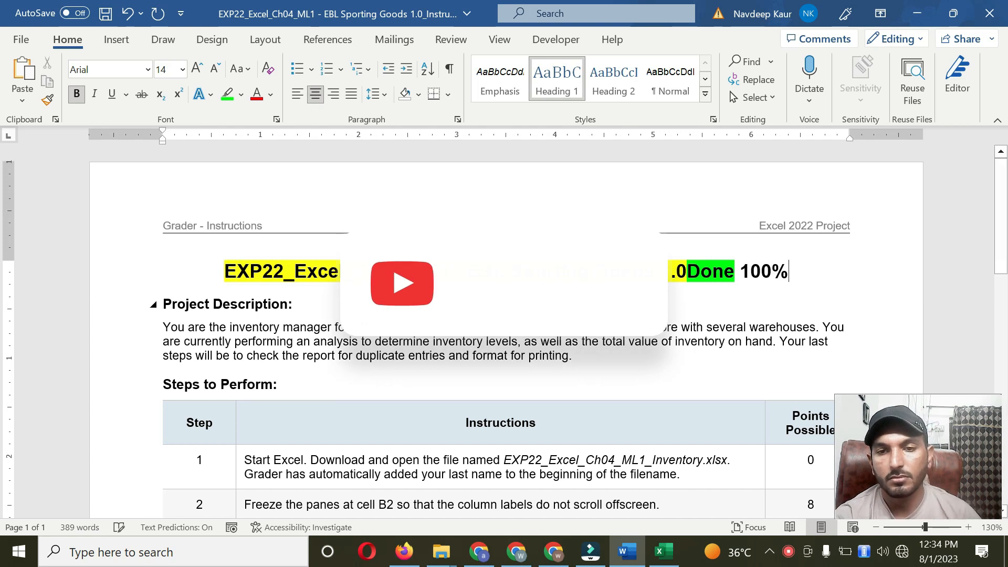
drag(790, 271, 741, 271)
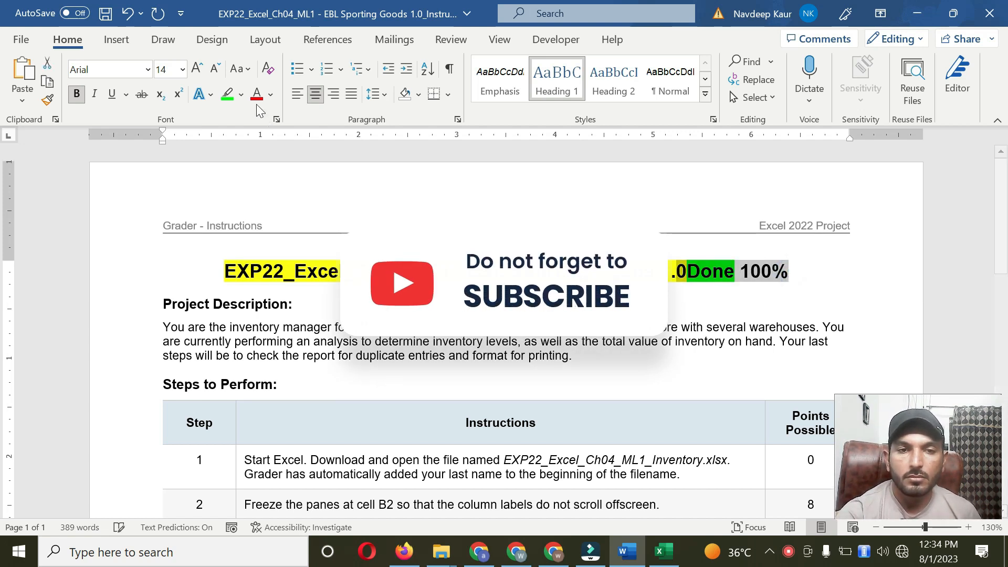
click(231, 94)
click(231, 93)
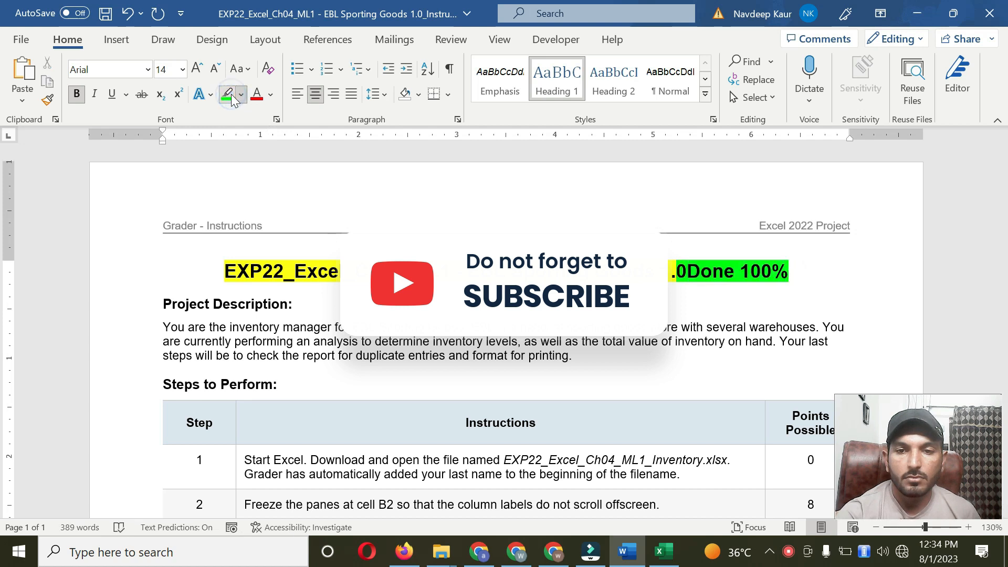